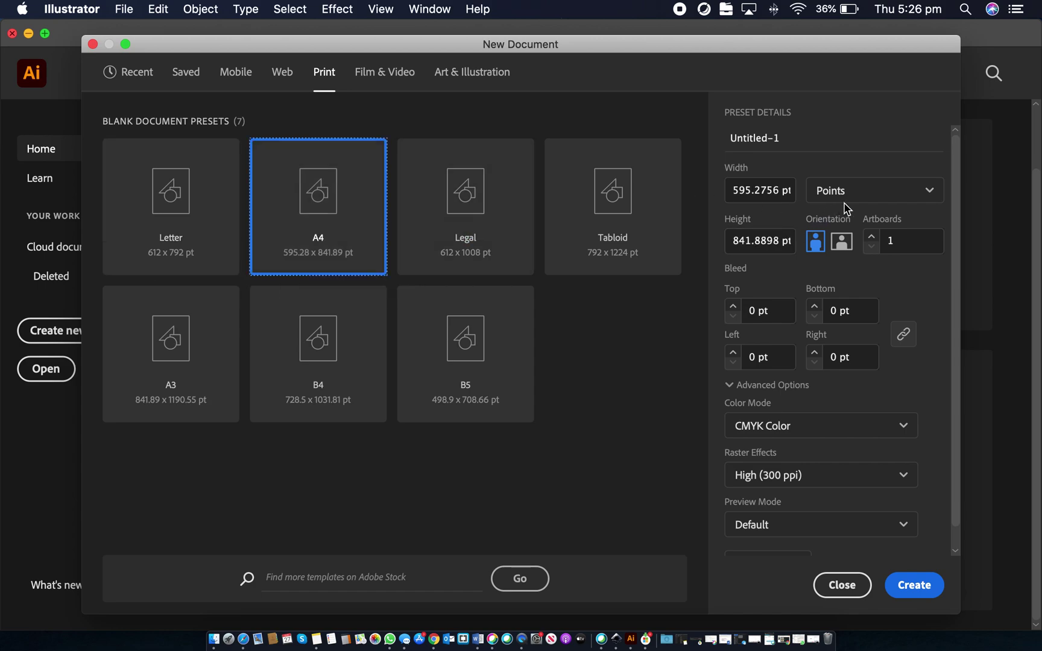
Create a new portrait A4 print document with its units set to millimetres
left_click(872, 191)
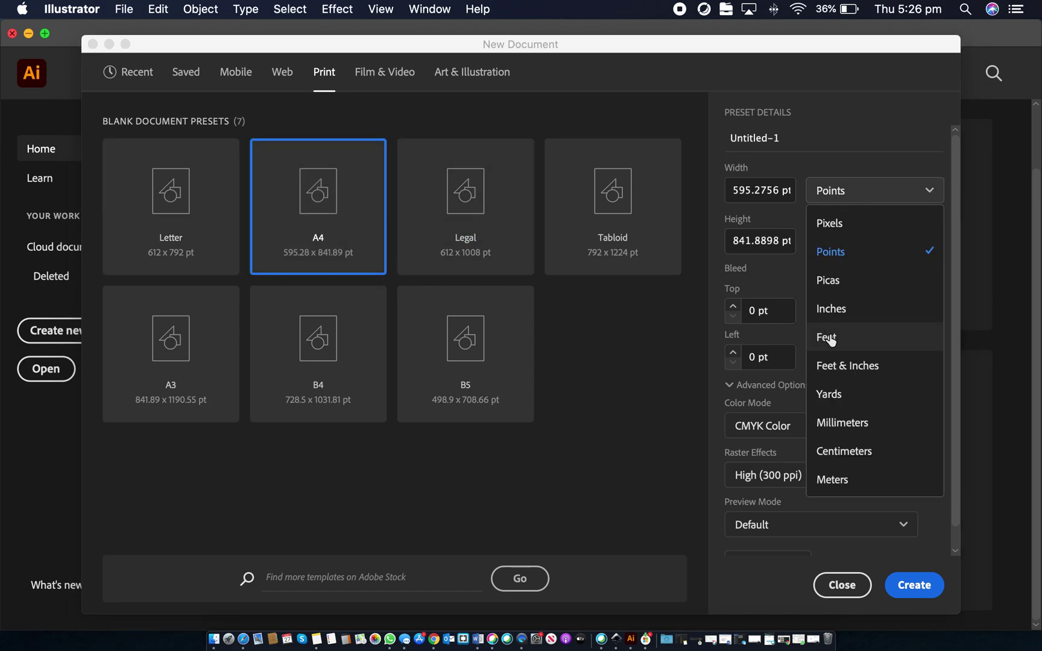
left_click(845, 427)
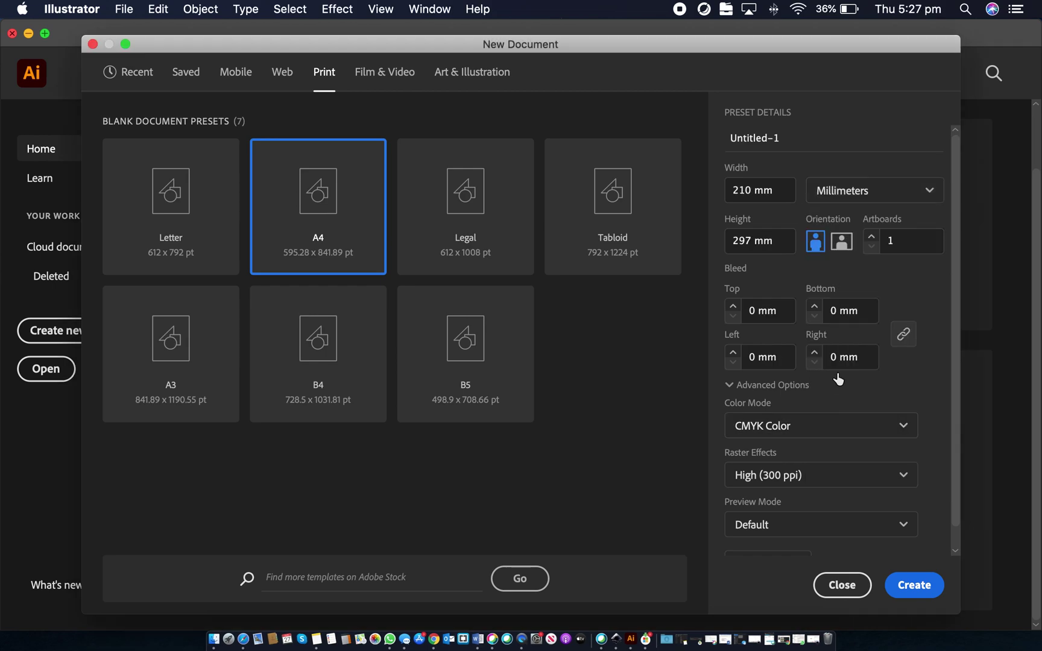
left_click(914, 585)
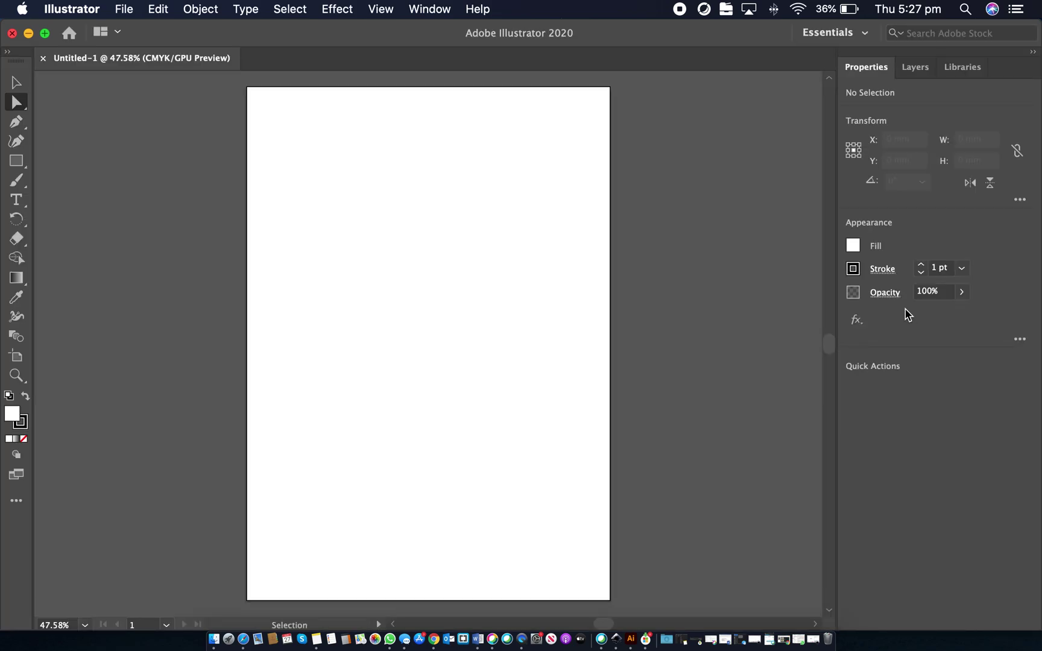
Place drawing.jpeg from the desktop into the new document as a linked image
left_click_drag(761, 38, 437, 73)
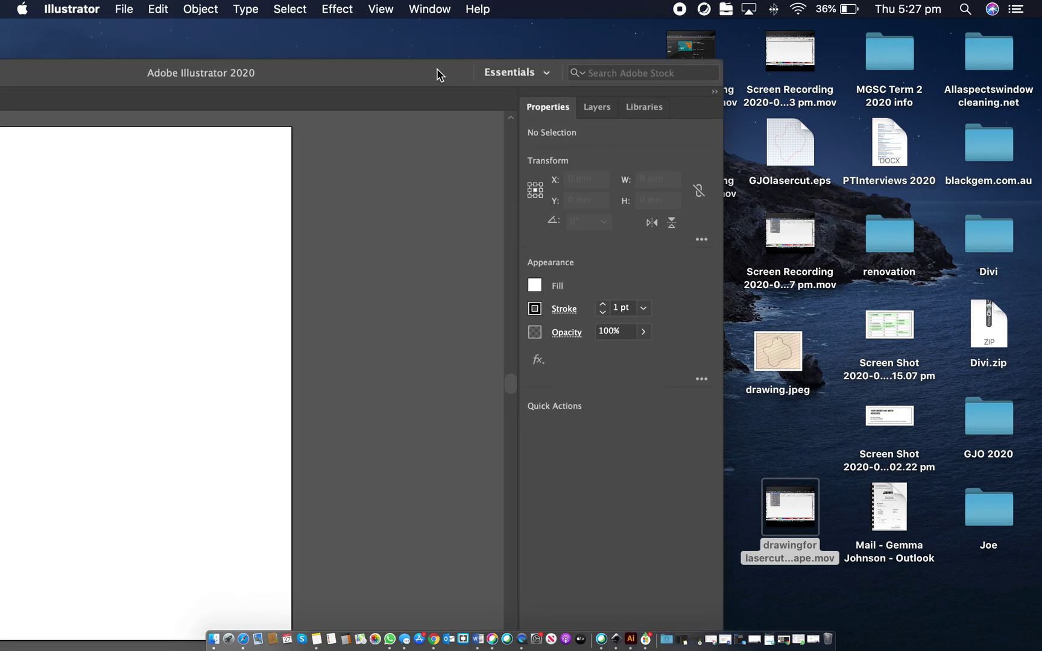
left_click_drag(775, 346, 221, 353)
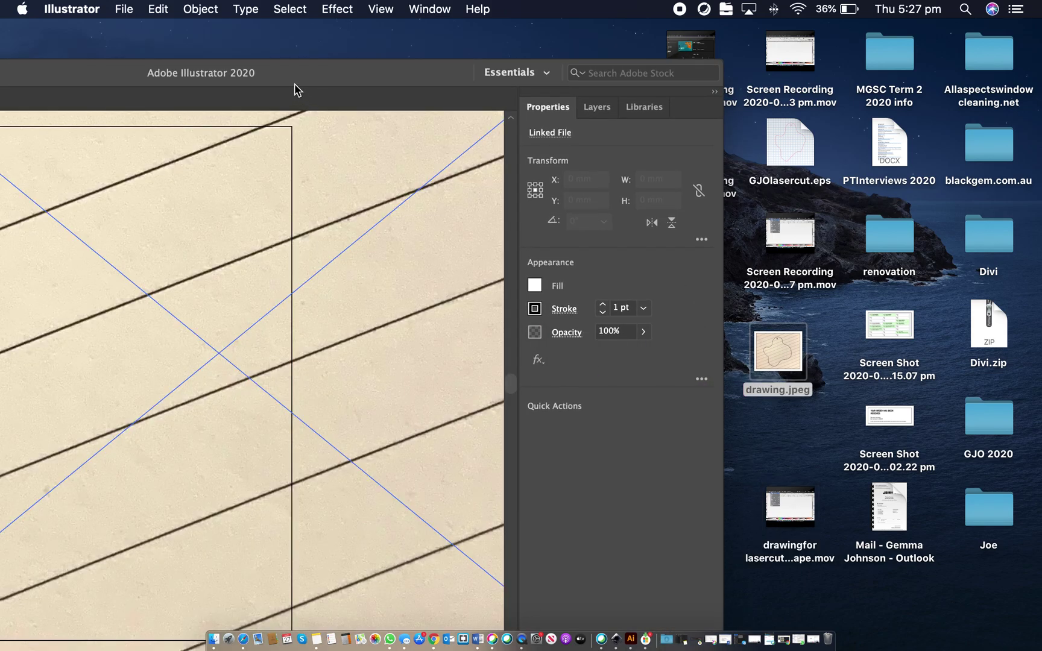
left_click_drag(295, 74, 752, 36)
scroll(695, 237, "down", 2)
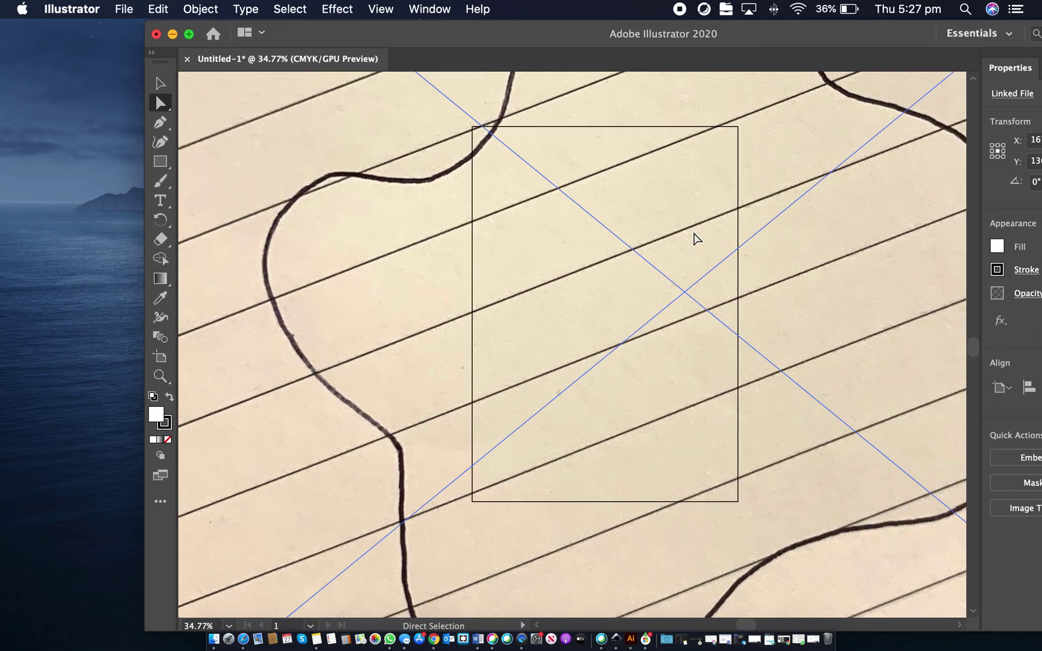
scroll(695, 237, "down", 4)
scroll(720, 212, "up", 2)
scroll(720, 215, "right", 2)
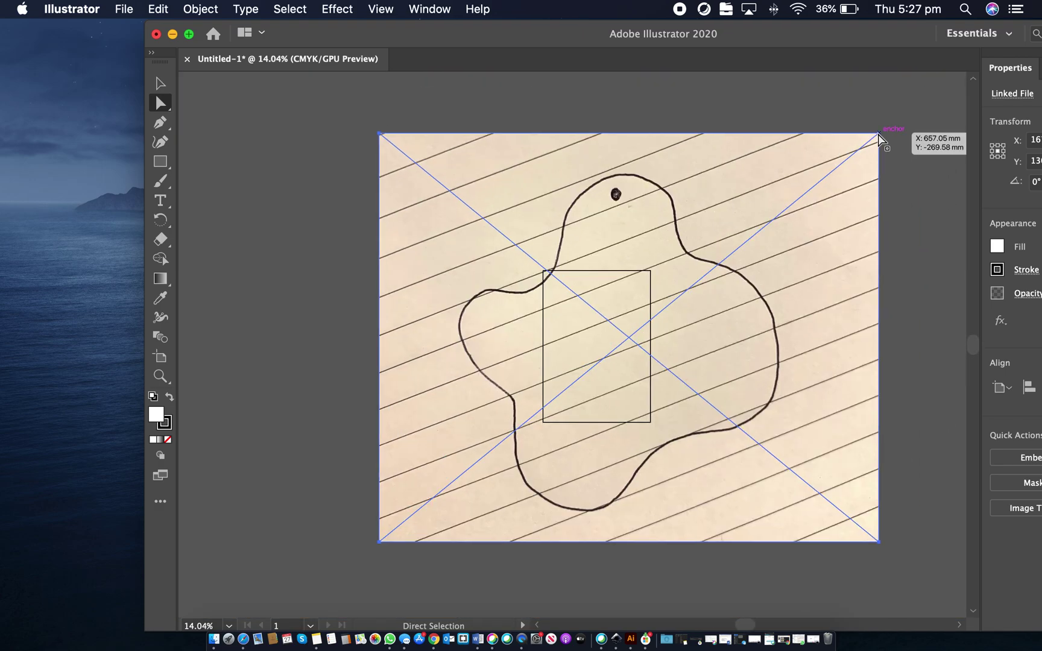
Scale the placed drawing down to about 137 × 112 mm and centre it on the artboard
key("shift+super+a")
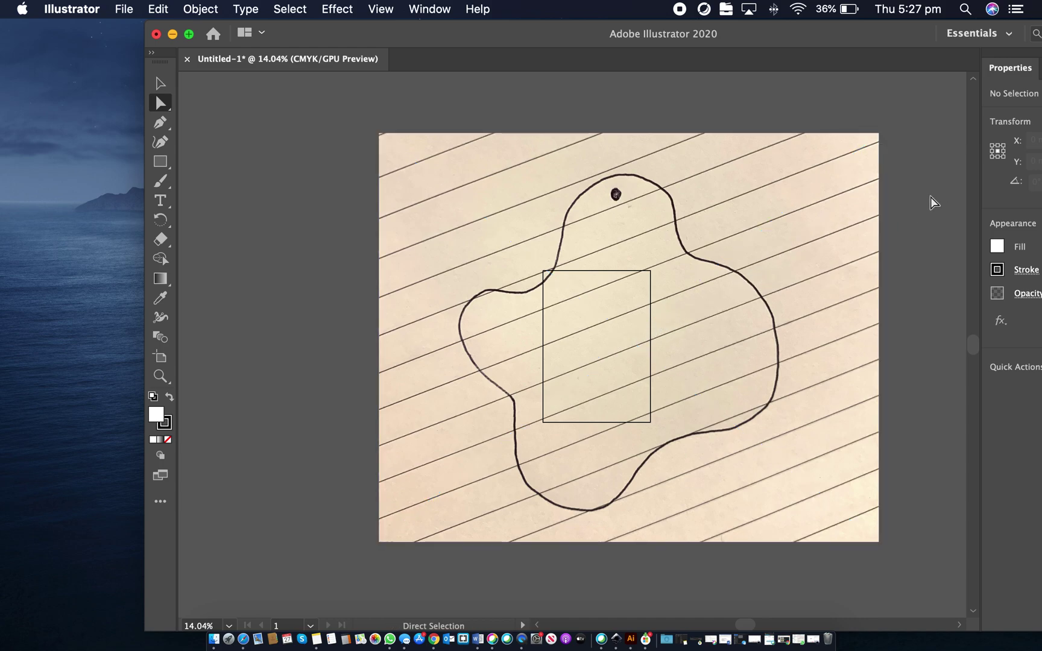
left_click(823, 196)
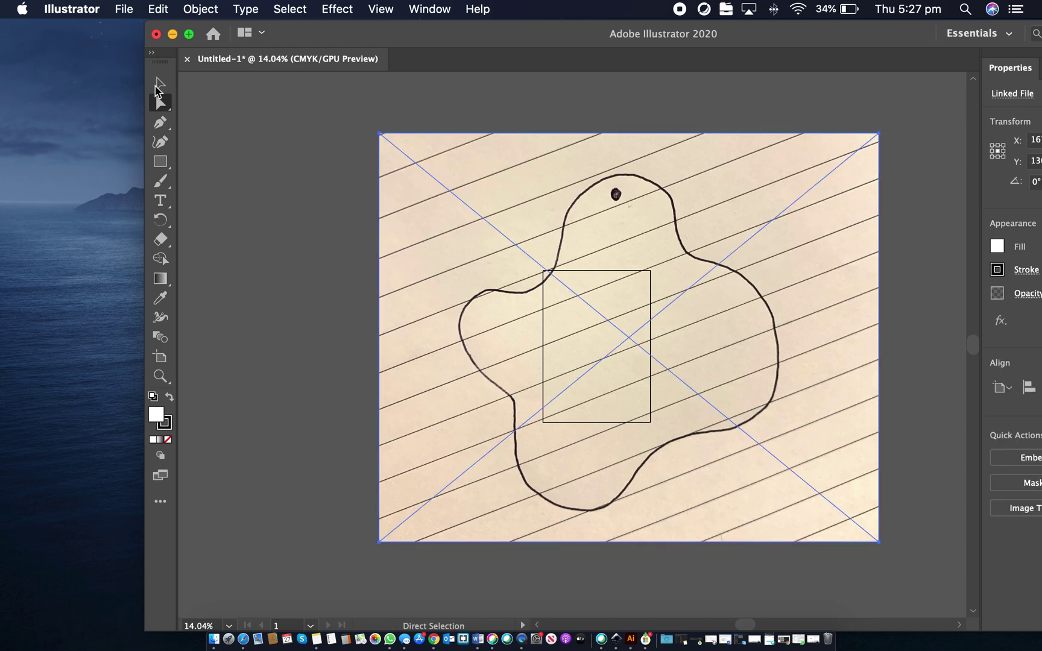
left_click(160, 84)
left_click_drag(870, 142, 519, 427)
left_click_drag(486, 482, 632, 342)
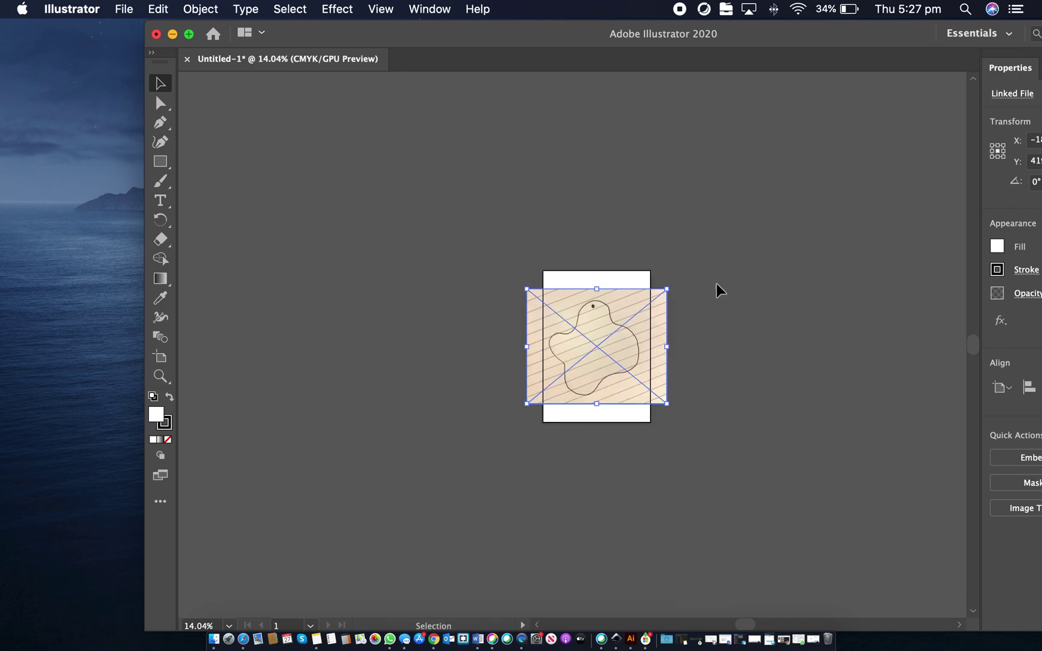
left_click_drag(667, 288, 600, 334)
scroll(600, 329, "up", 10)
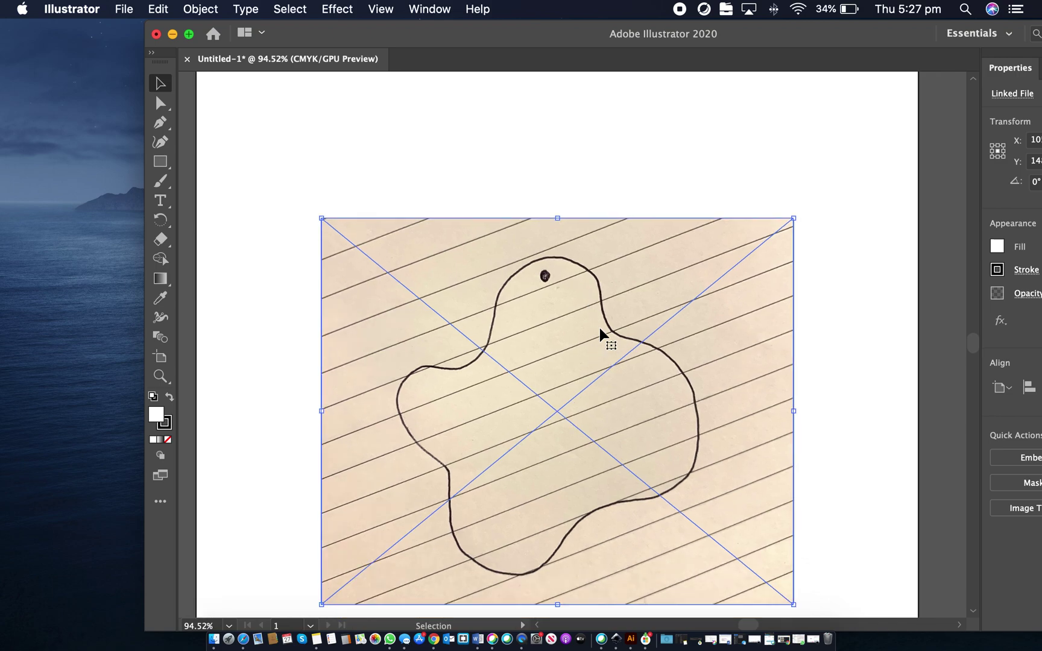
scroll(598, 331, "down", 3)
scroll(596, 335, "up", 1)
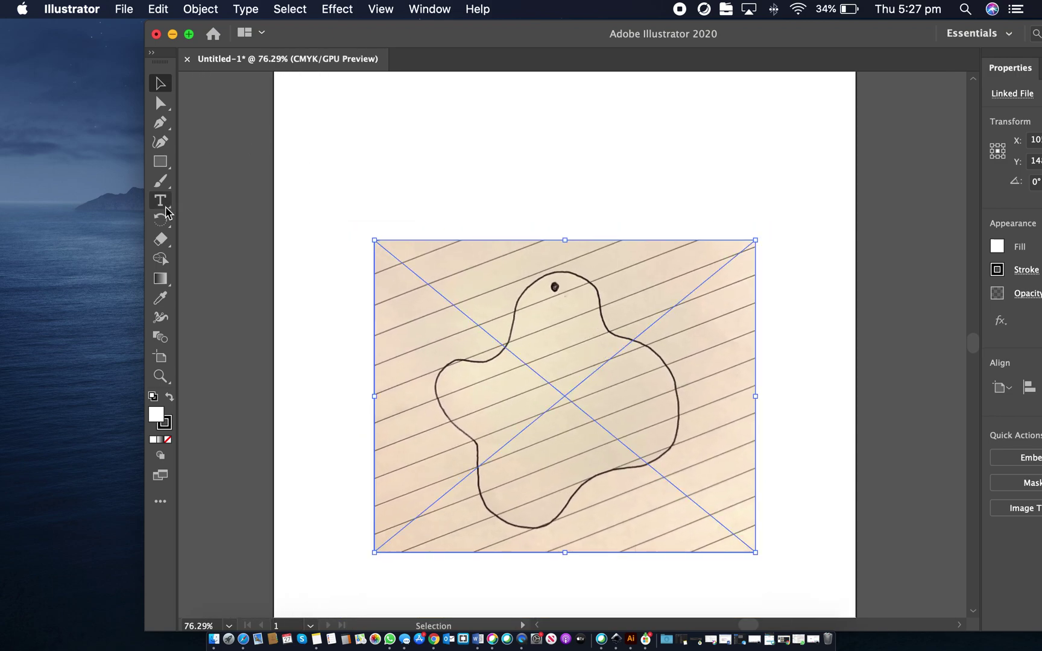
Draw a circle about 3.75 mm in diameter over the hole mark near the top of the drawing
left_click(161, 164)
left_click(162, 164)
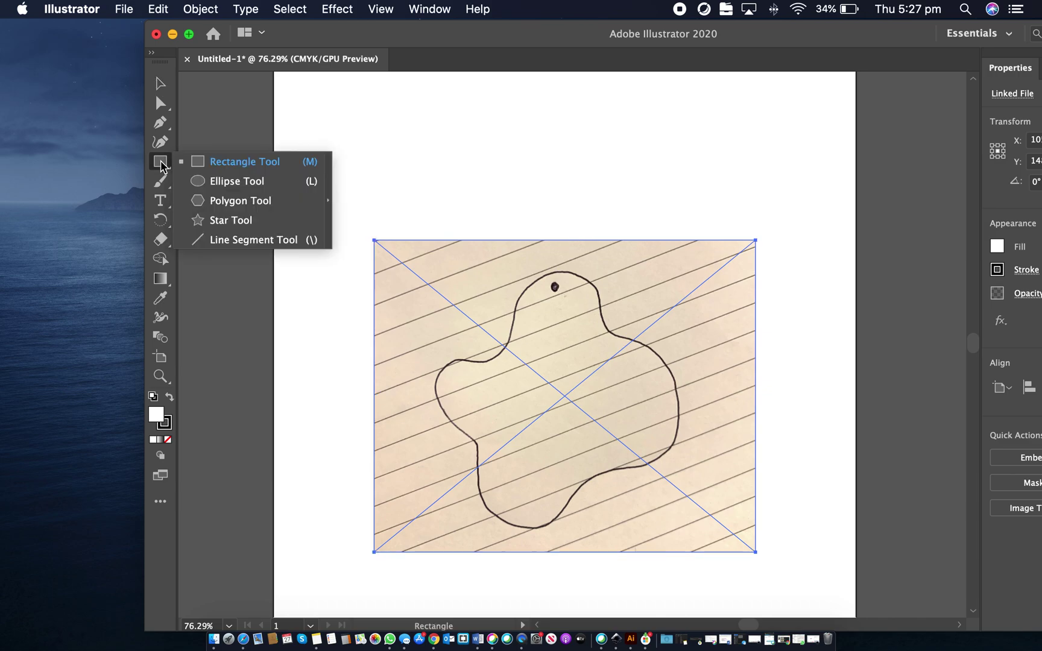
left_click(199, 183)
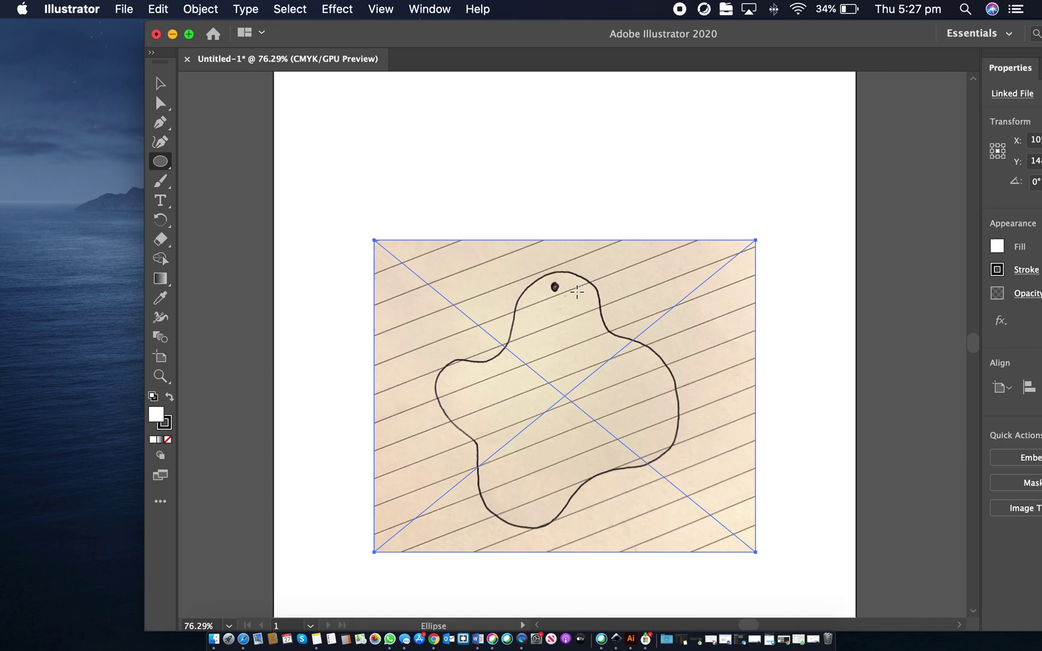
left_click_drag(555, 282, 562, 291)
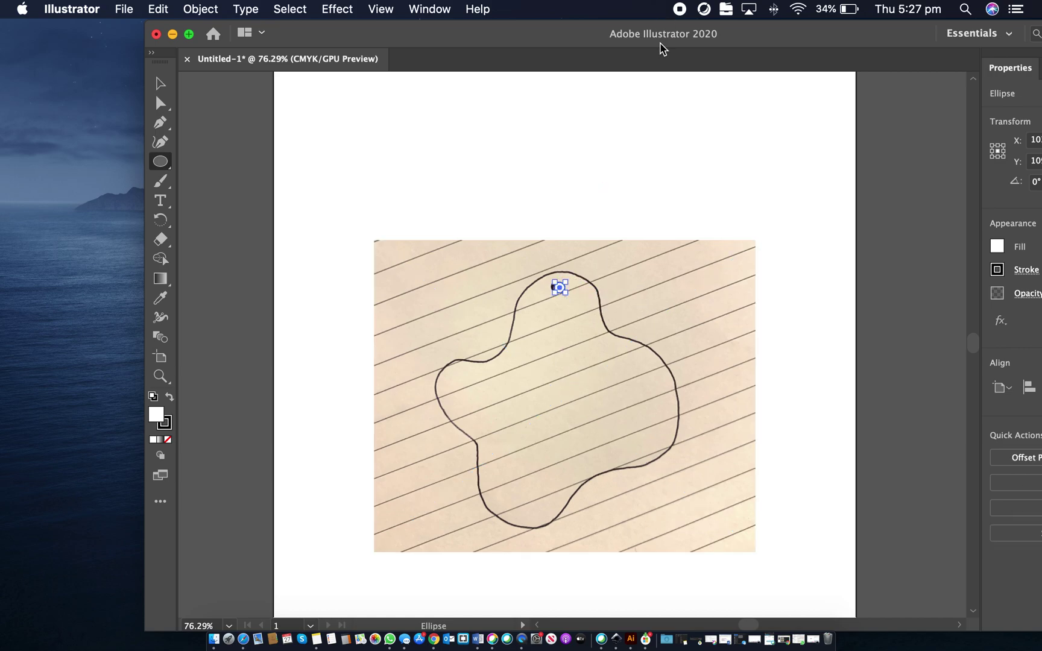
Set the circle's width and height to 2 mm
left_click_drag(558, 40, 426, 39)
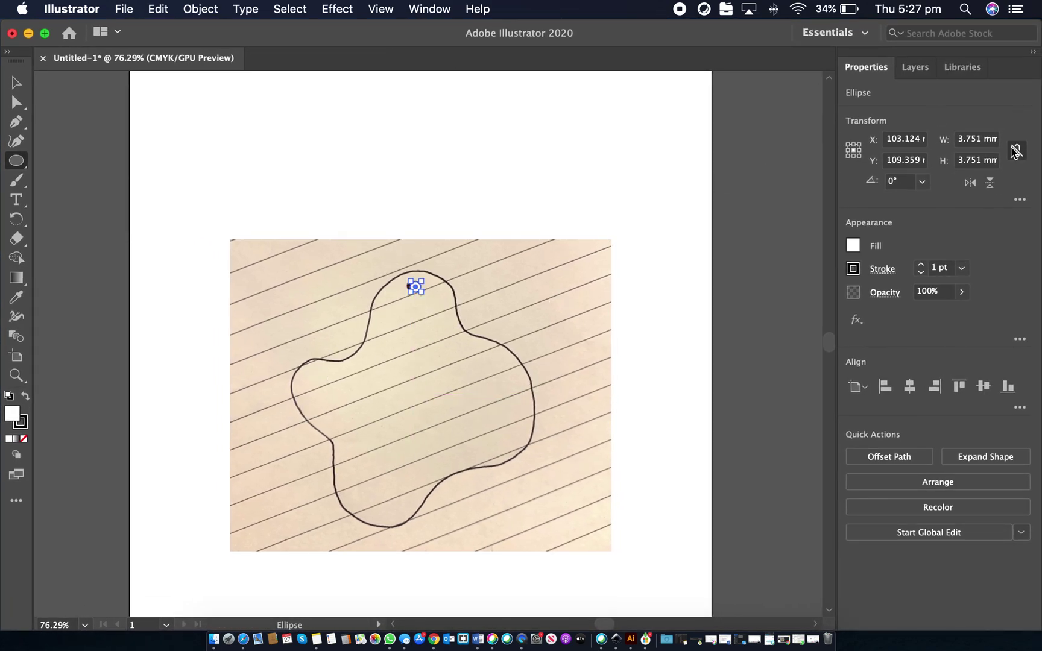
left_click_drag(959, 139, 971, 140)
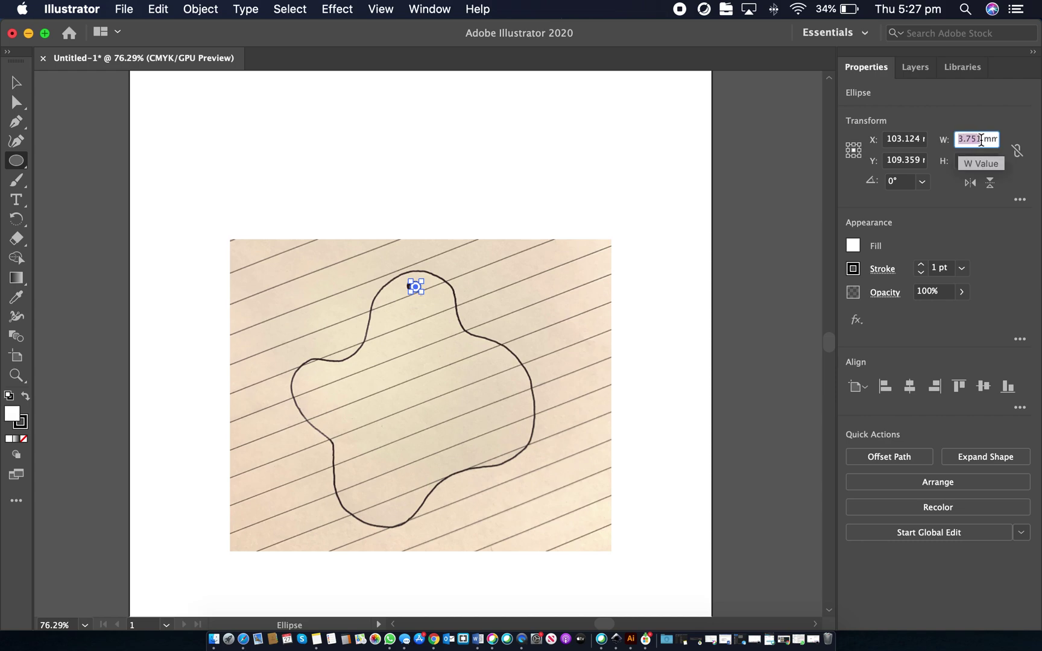
type("2")
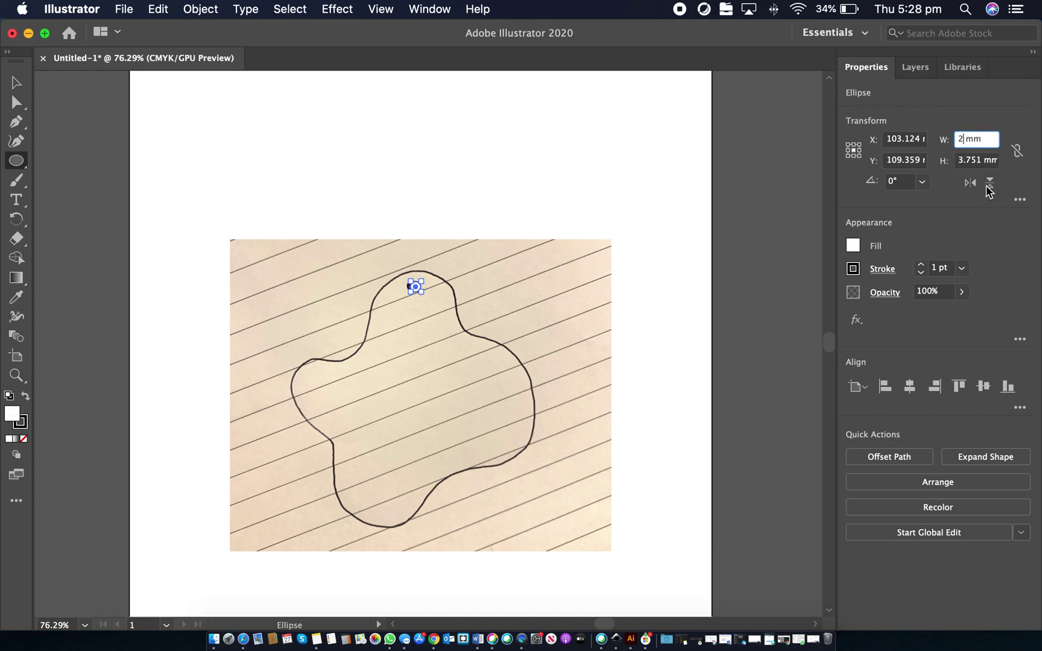
left_click(979, 158)
type("2")
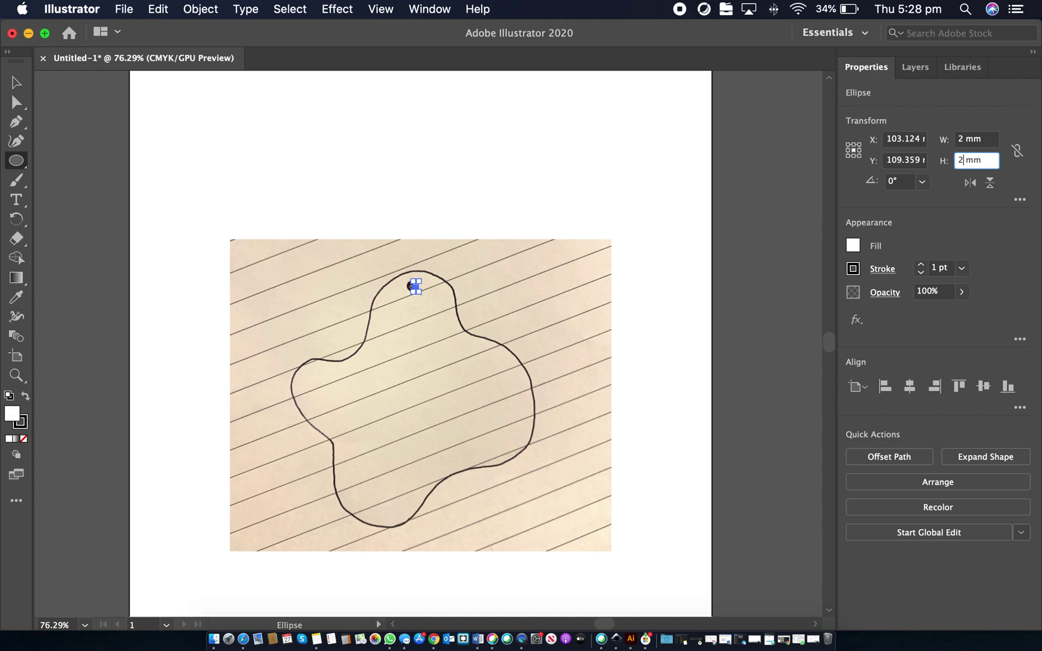
key("Return")
Scale the placed drawing down further and move it so its hole mark lies under the circle
left_click(20, 84)
left_click(294, 290)
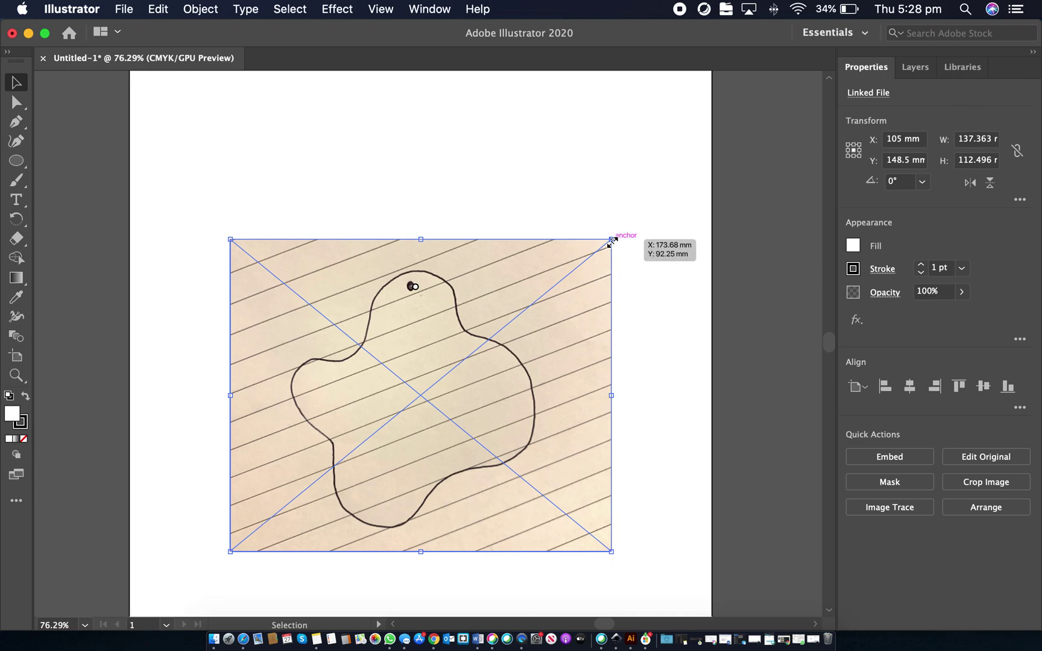
left_click_drag(611, 240, 481, 314)
left_click_drag(359, 402, 423, 306)
left_click(583, 306)
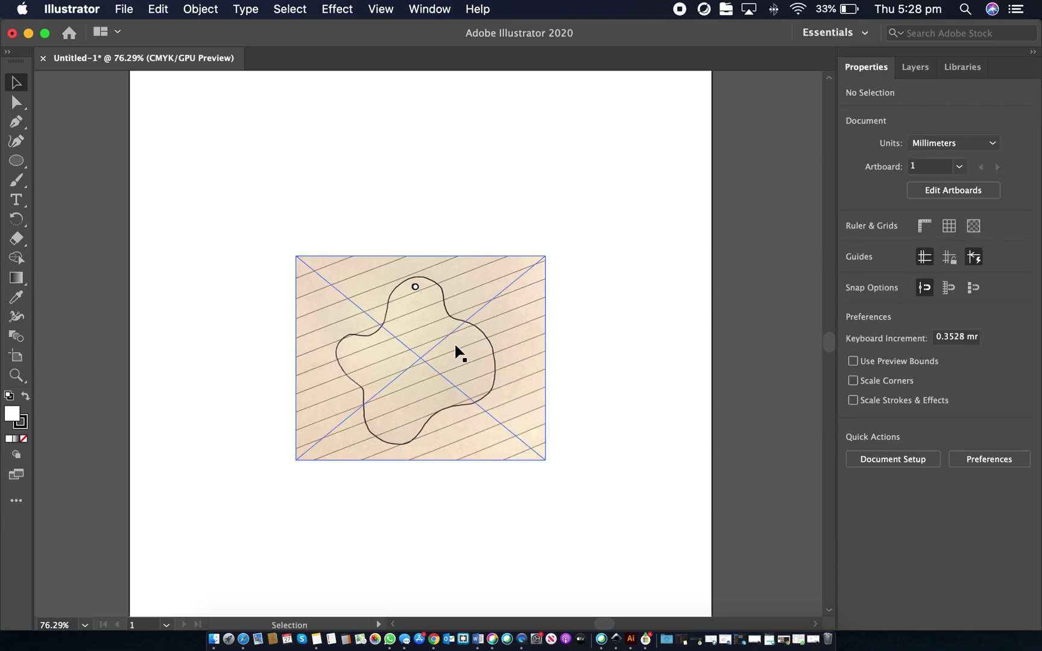
Trace the drawn outline with the Pen tool as a closed ten-point path of straight segments, starting and ending above the hole
scroll(455, 346, "up", 5)
scroll(456, 346, "up", 1)
left_click_drag(418, 27, 472, 37)
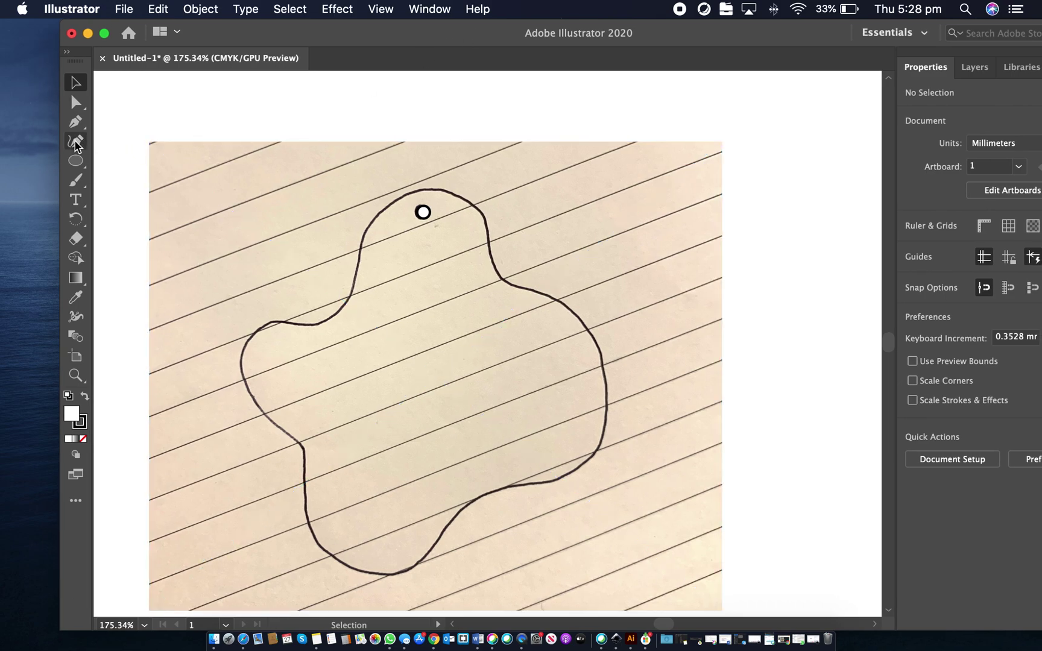
left_click(74, 143)
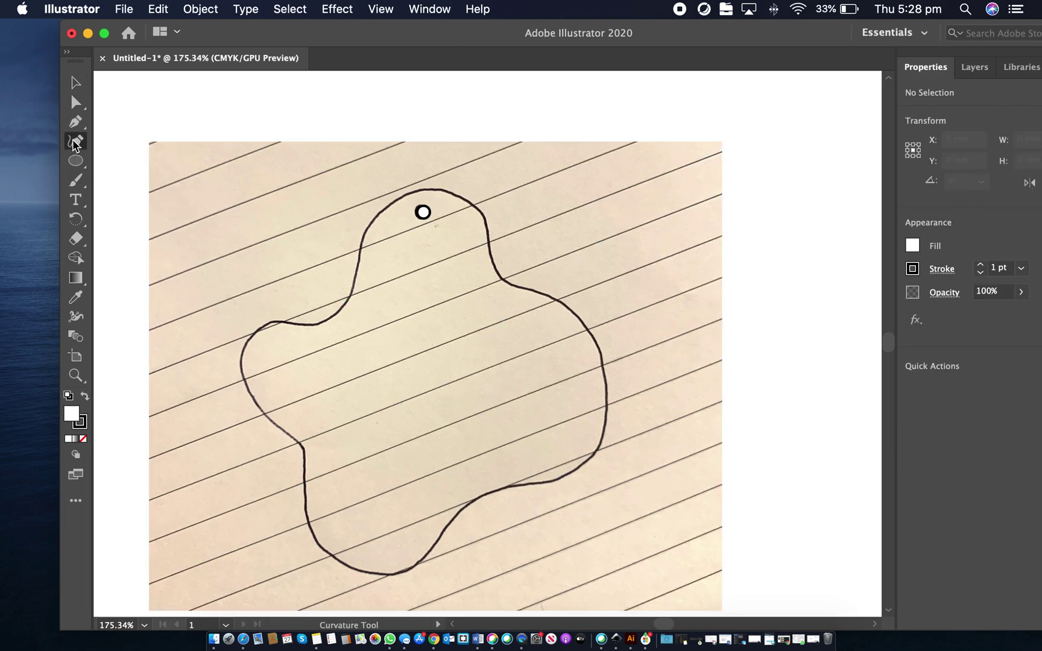
left_click_drag(76, 123, 131, 125)
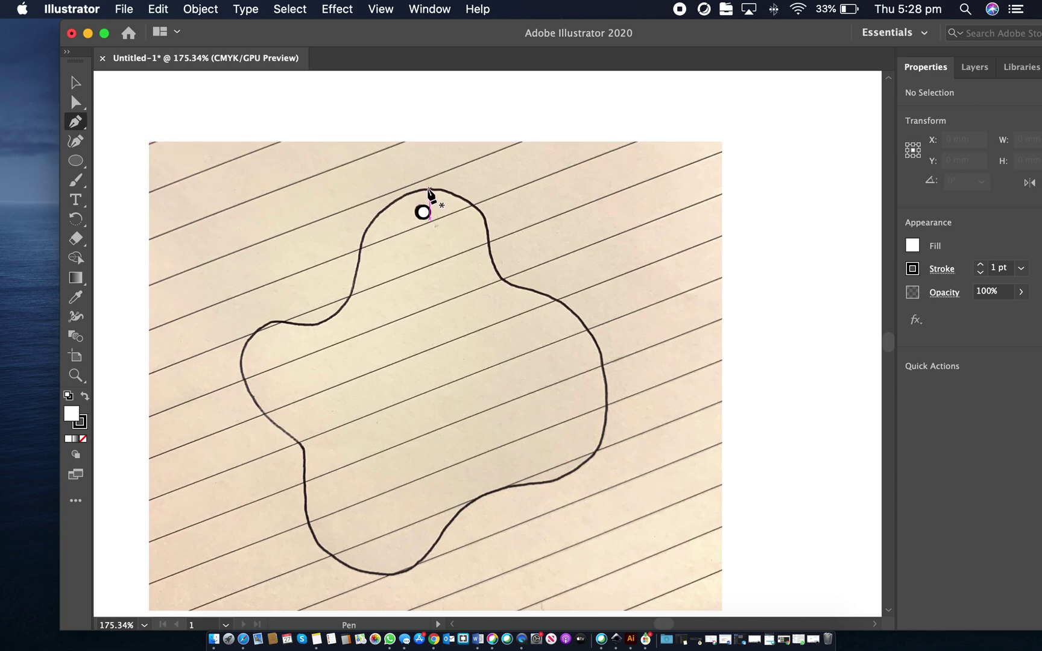
left_click(429, 188)
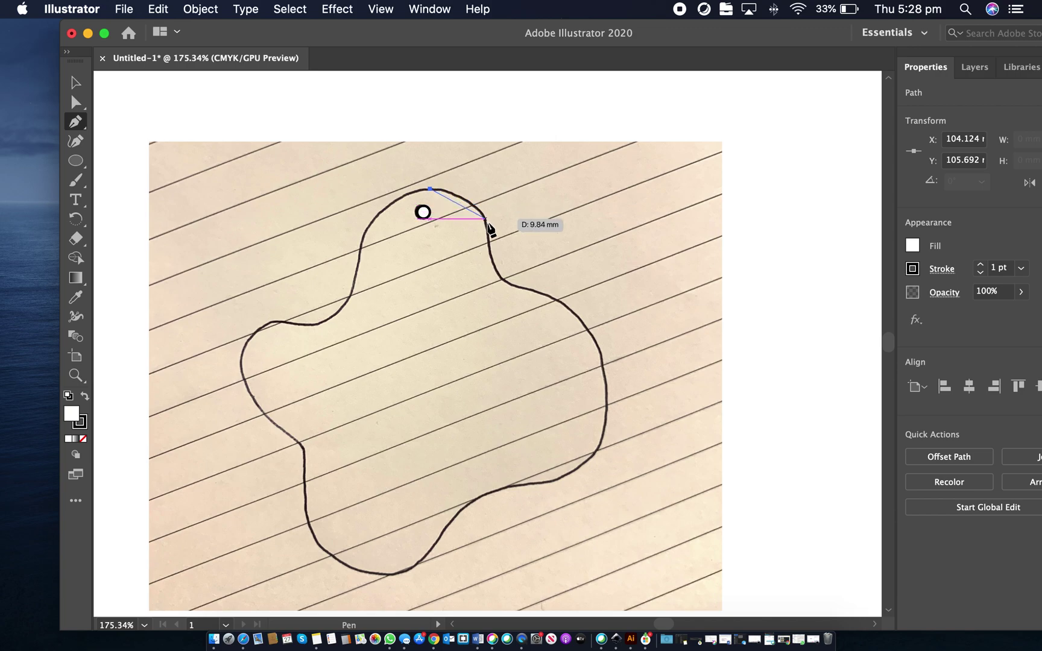
left_click(499, 280)
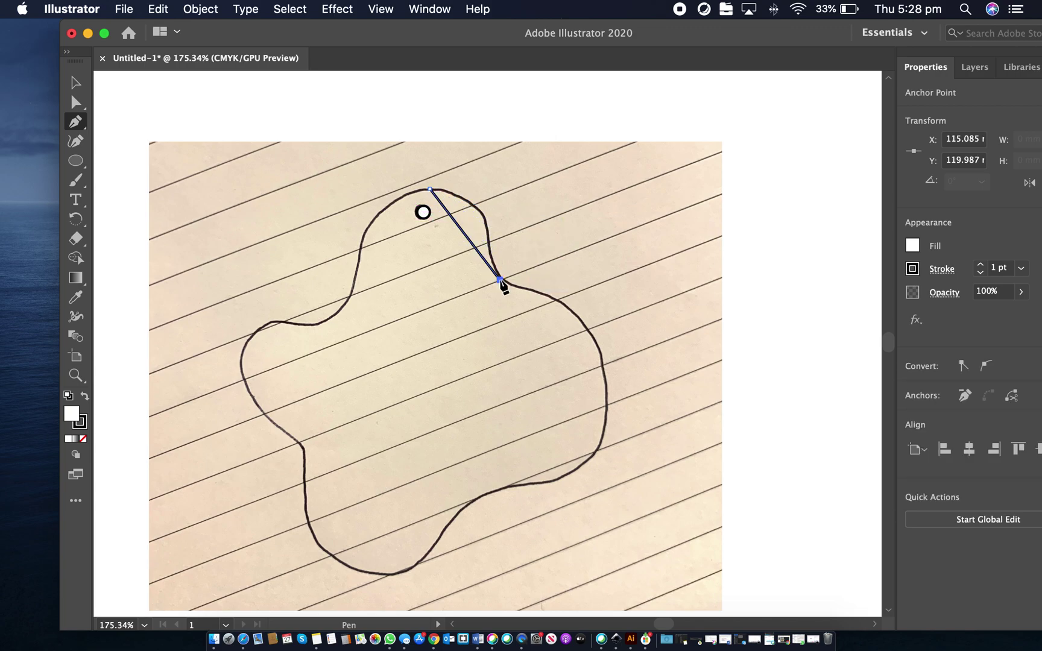
left_click(588, 328)
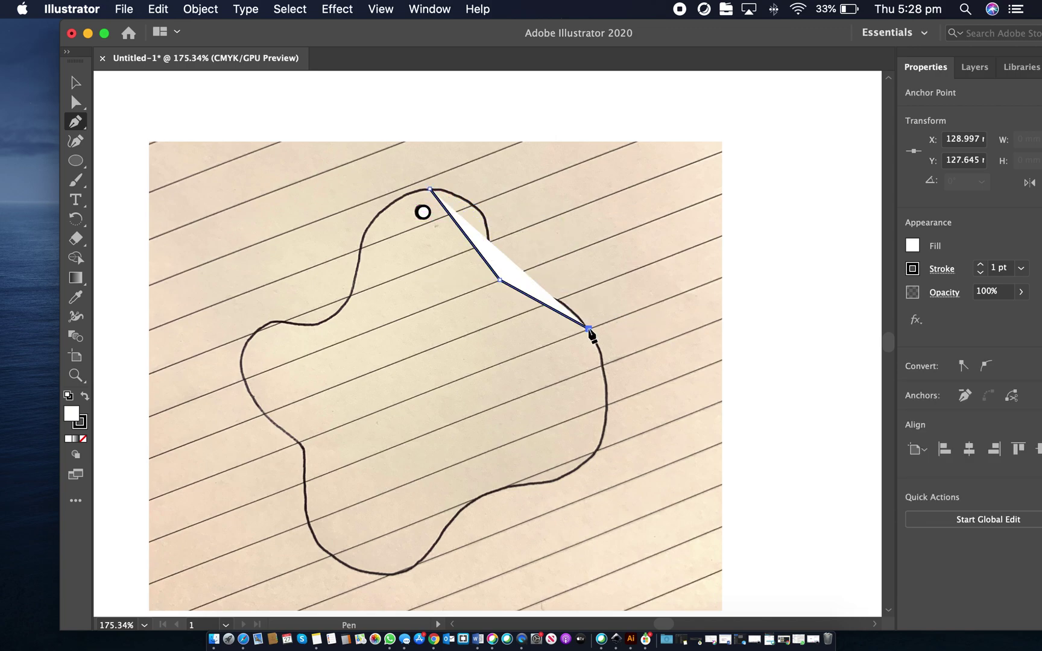
left_click(581, 462)
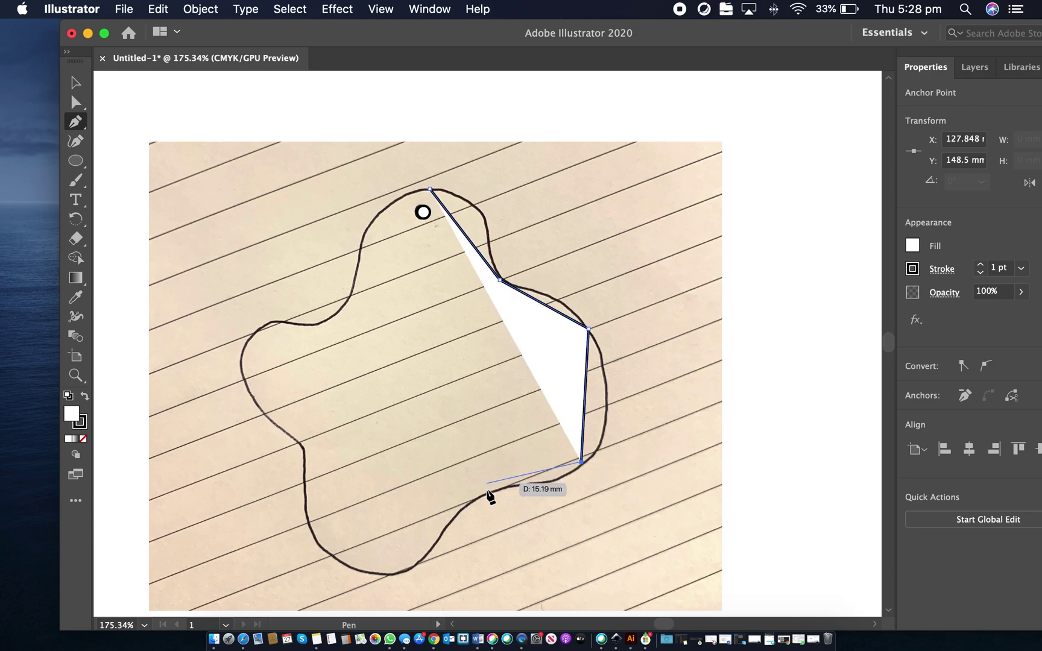
left_click(482, 493)
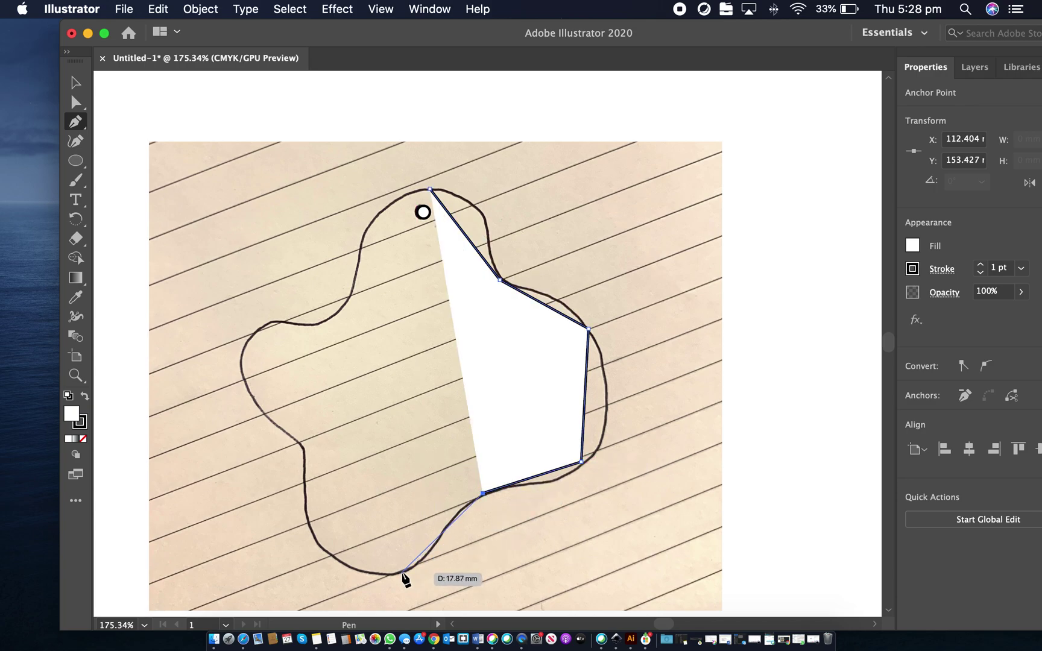
left_click(402, 571)
left_click(334, 556)
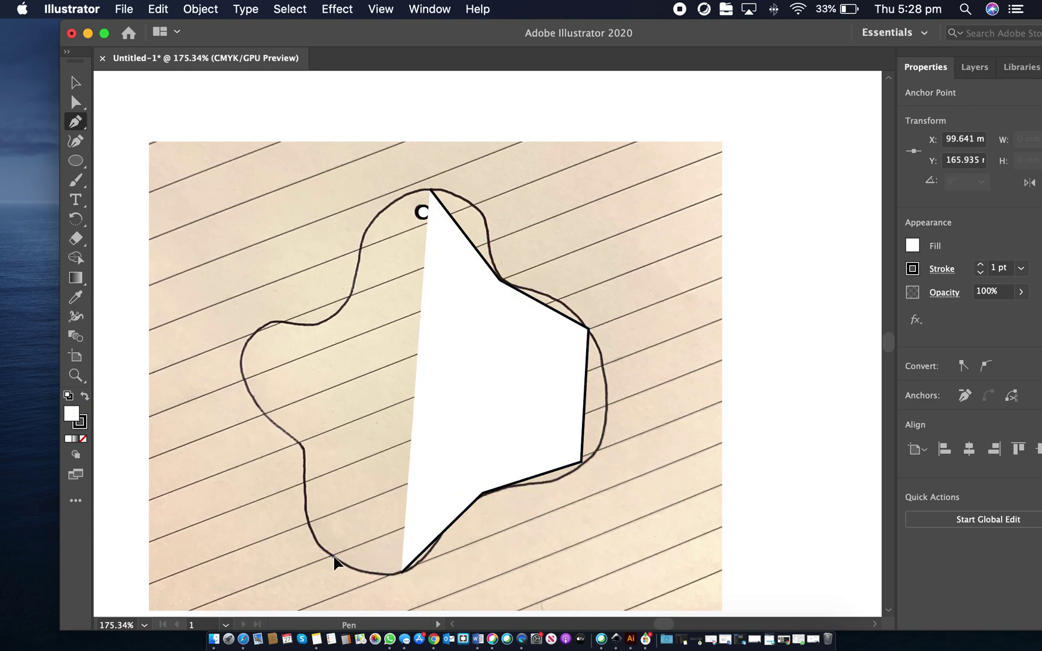
left_click(305, 447)
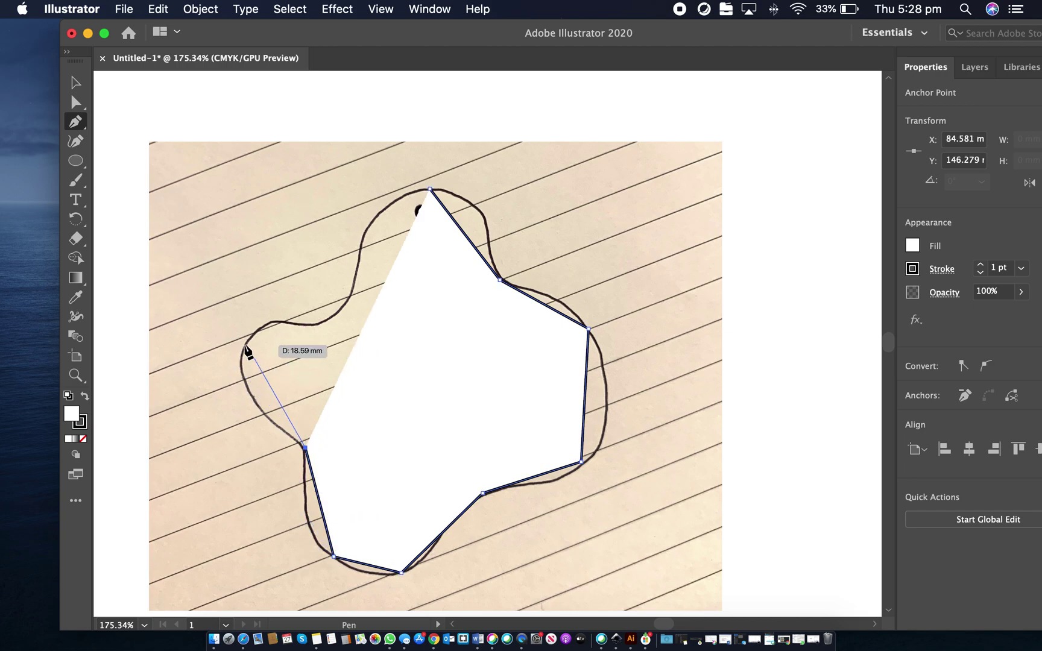
left_click(240, 342)
left_click(344, 315)
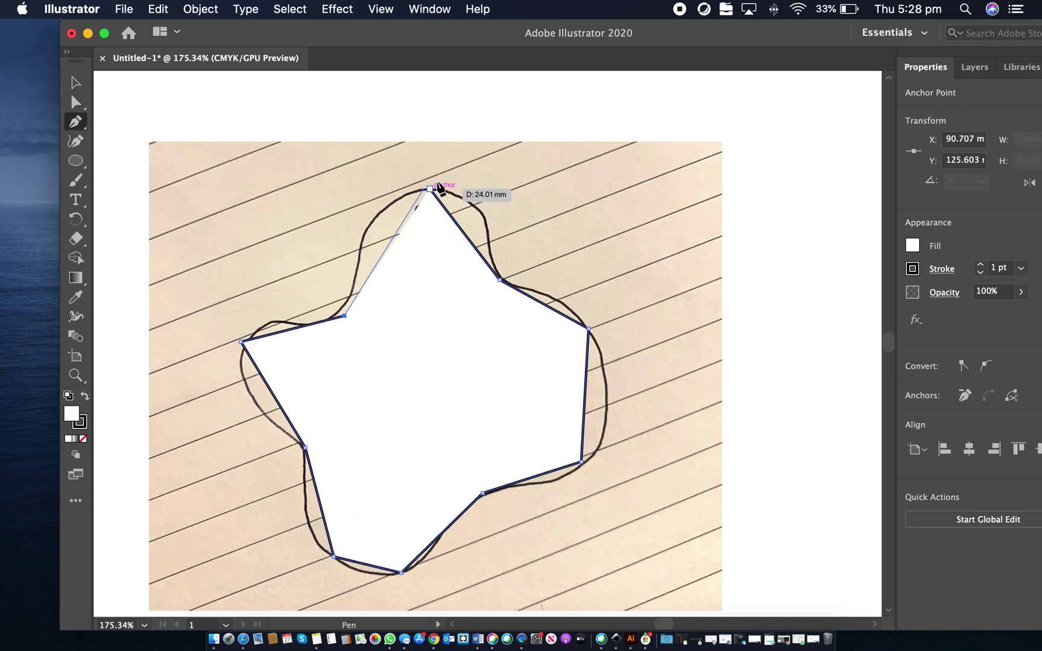
left_click(431, 190)
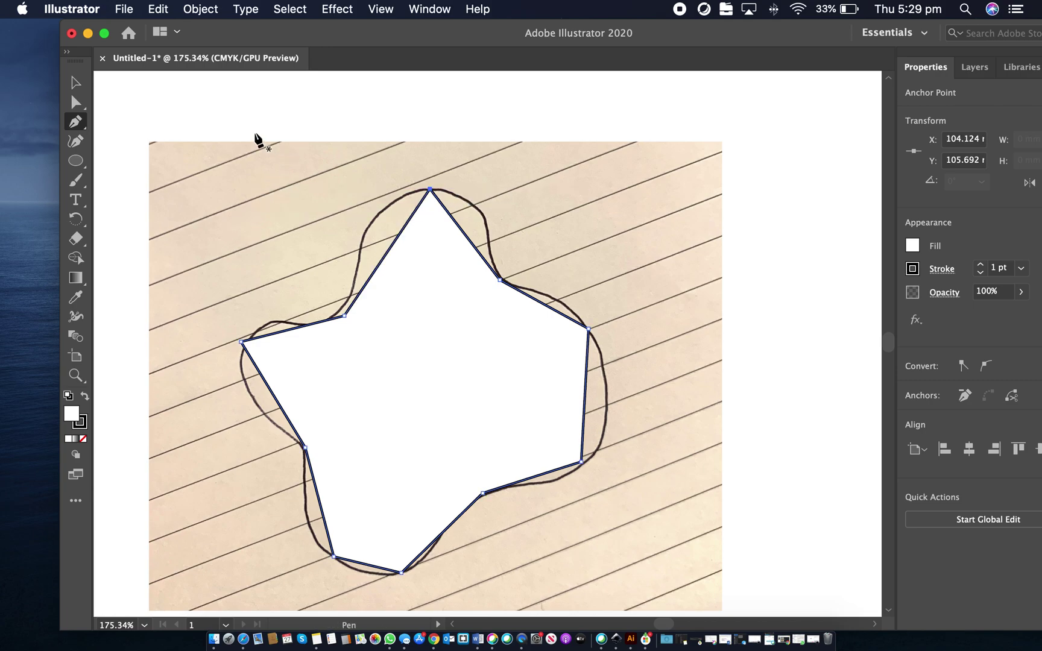
Move the path's inner anchor point between the upper and left lobes slightly left onto the drawn outline
left_click(77, 104)
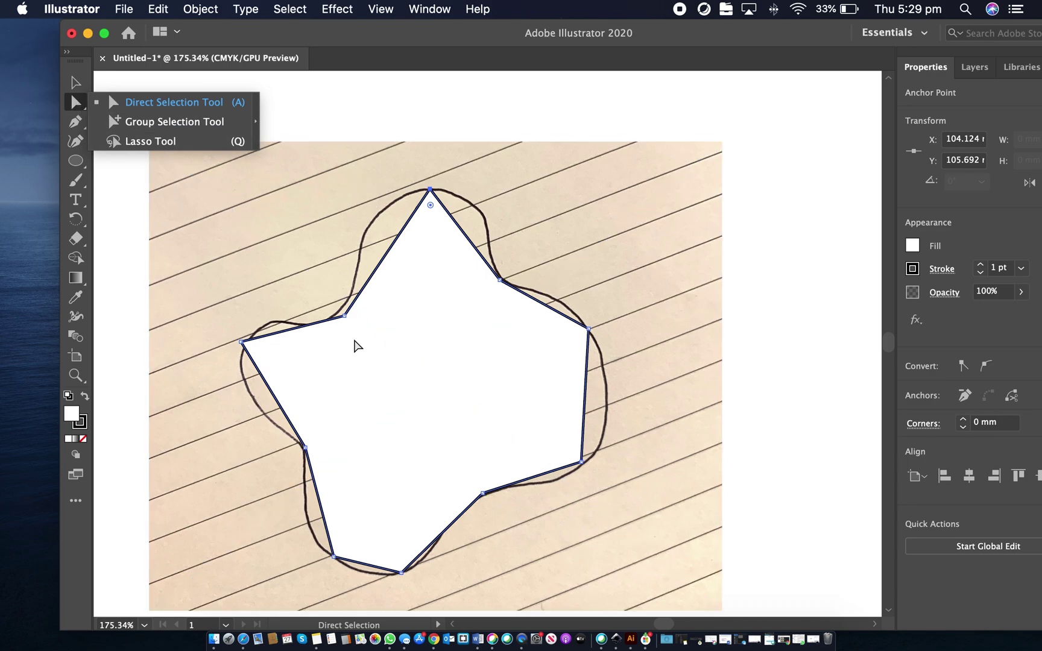
left_click_drag(347, 318, 334, 319)
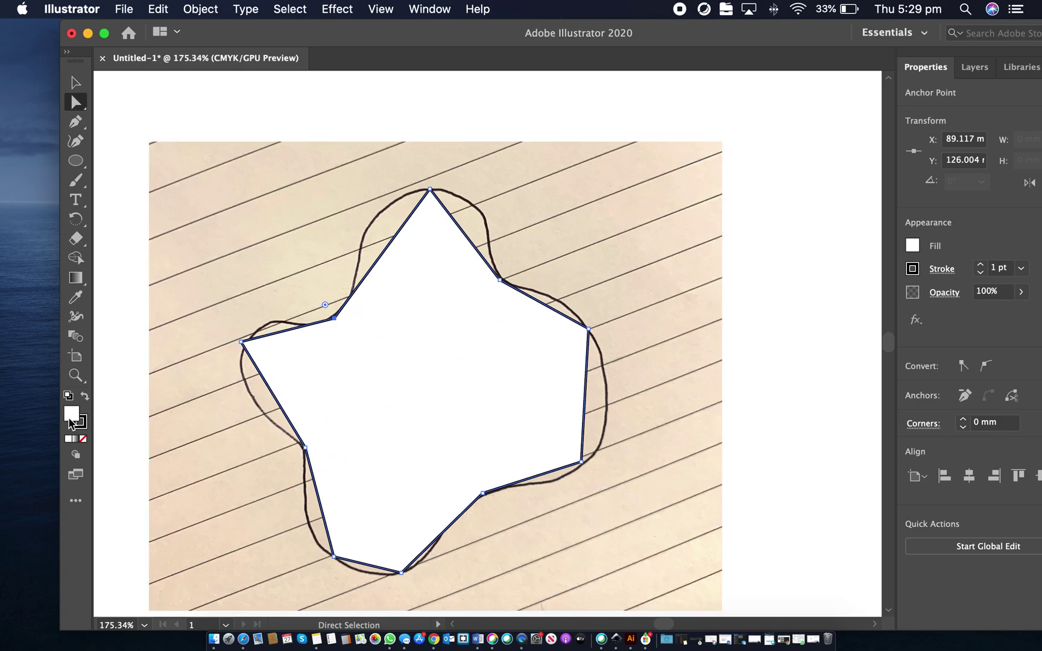
Remove the traced path's fill and set its stroke colour to FF0049
left_click(84, 444)
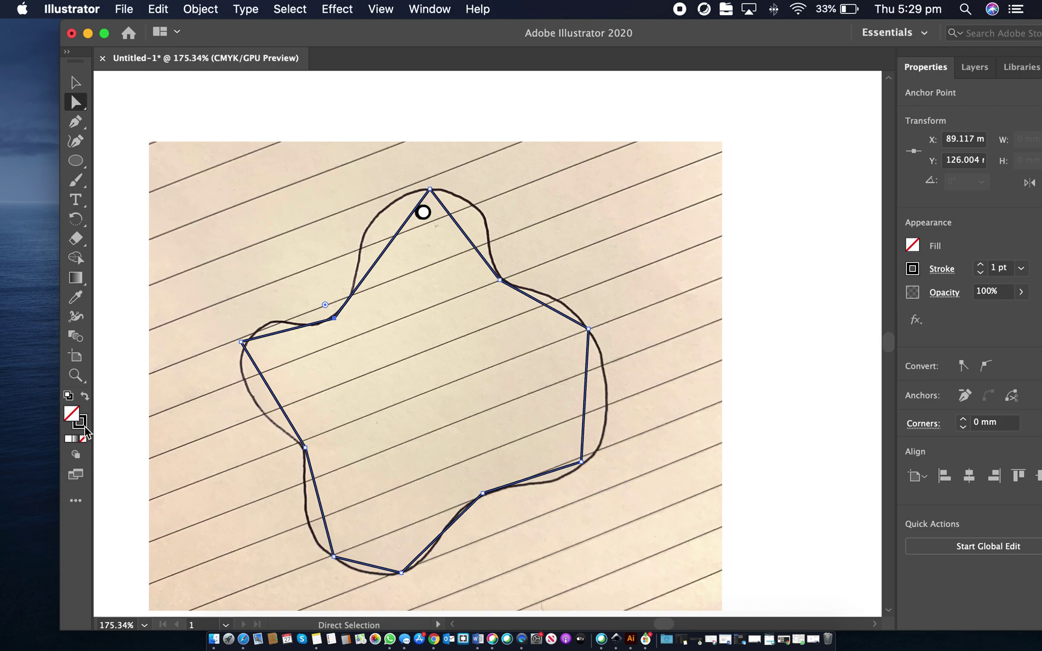
double_click(84, 427)
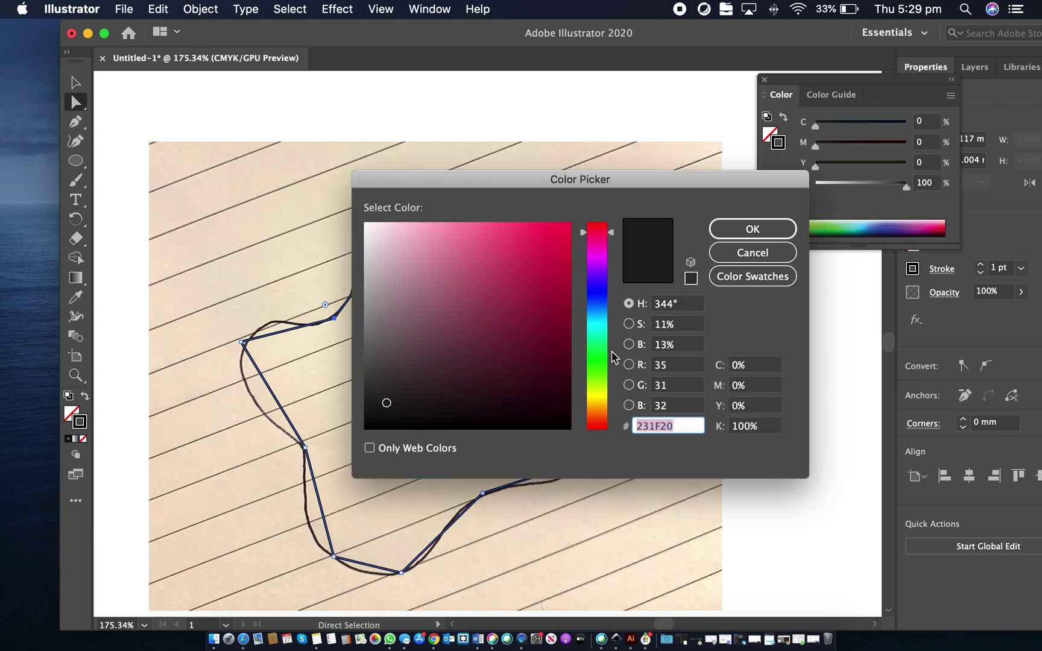
mouse_move(386, 402)
left_mouse_down()
mouse_move(539, 240)
mouse_move(580, 212)
left_mouse_up()
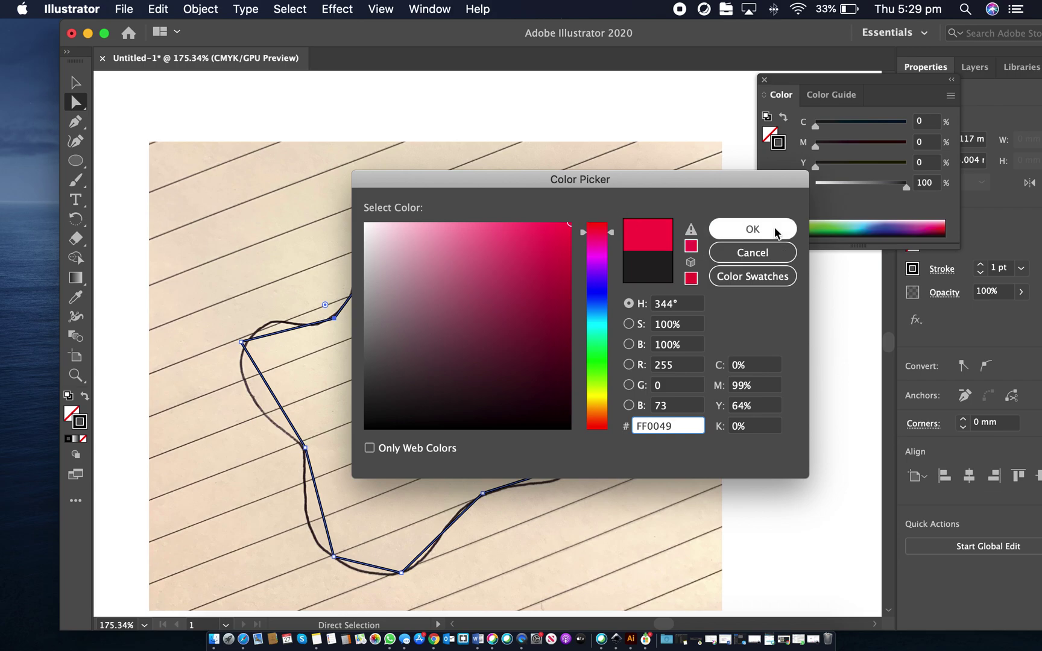
left_click(752, 229)
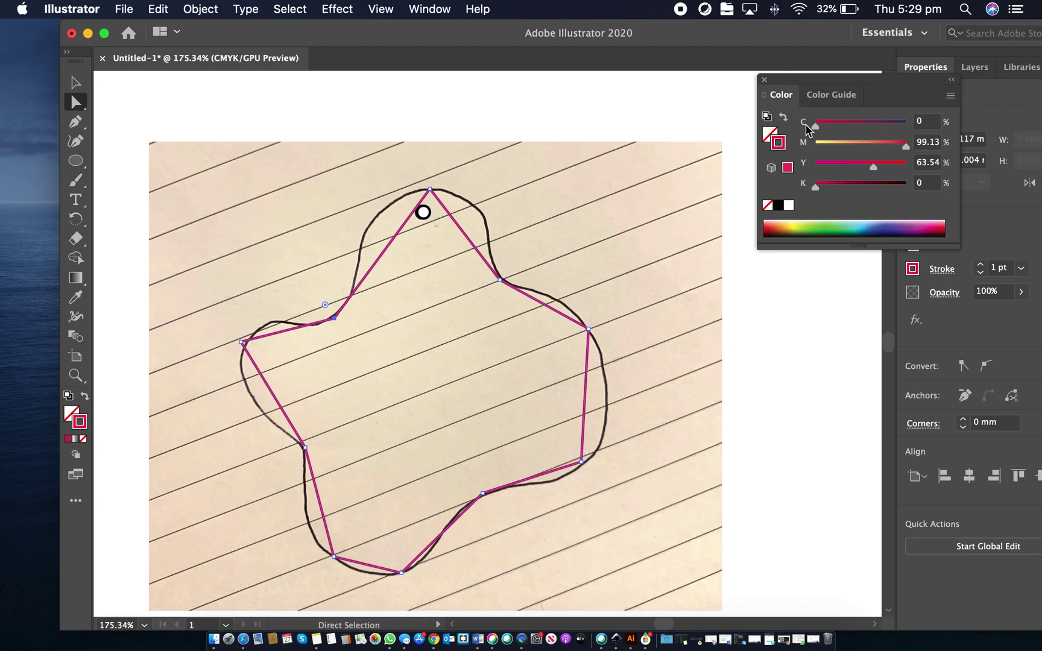
Switch the colour sliders to RGB and set the path's stroke to pure red, FF0000
left_click(949, 96)
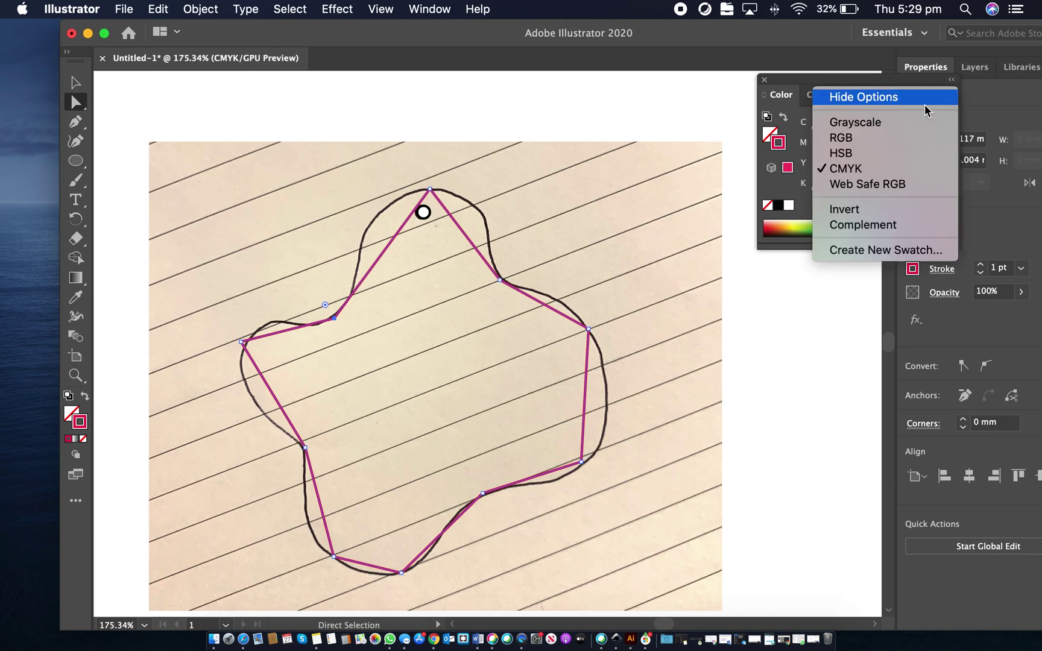
left_click(848, 139)
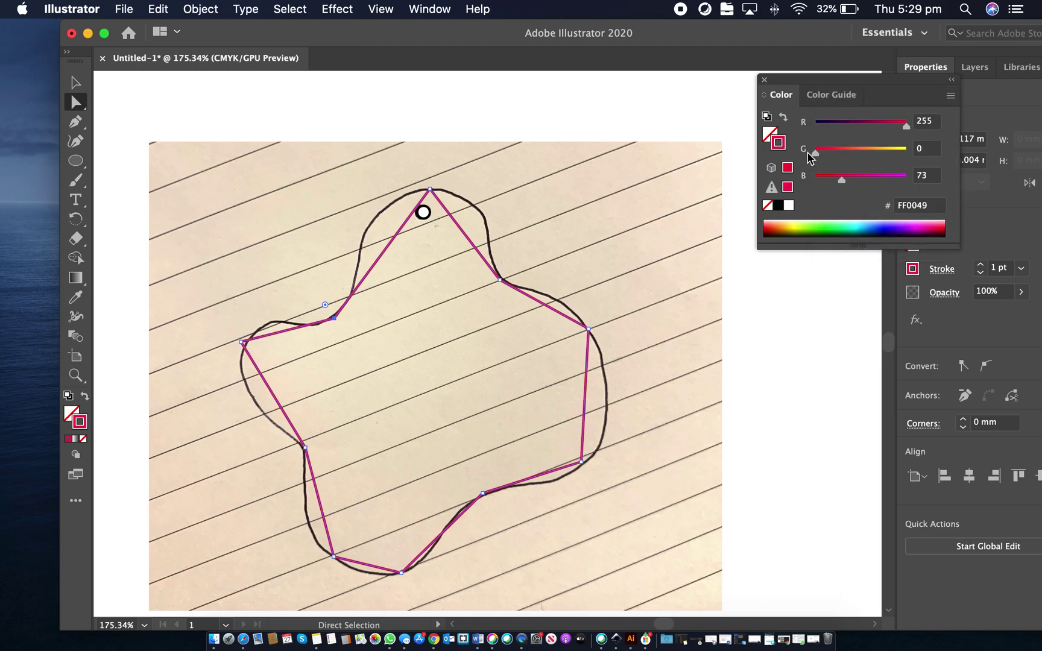
left_click_drag(840, 182, 802, 187)
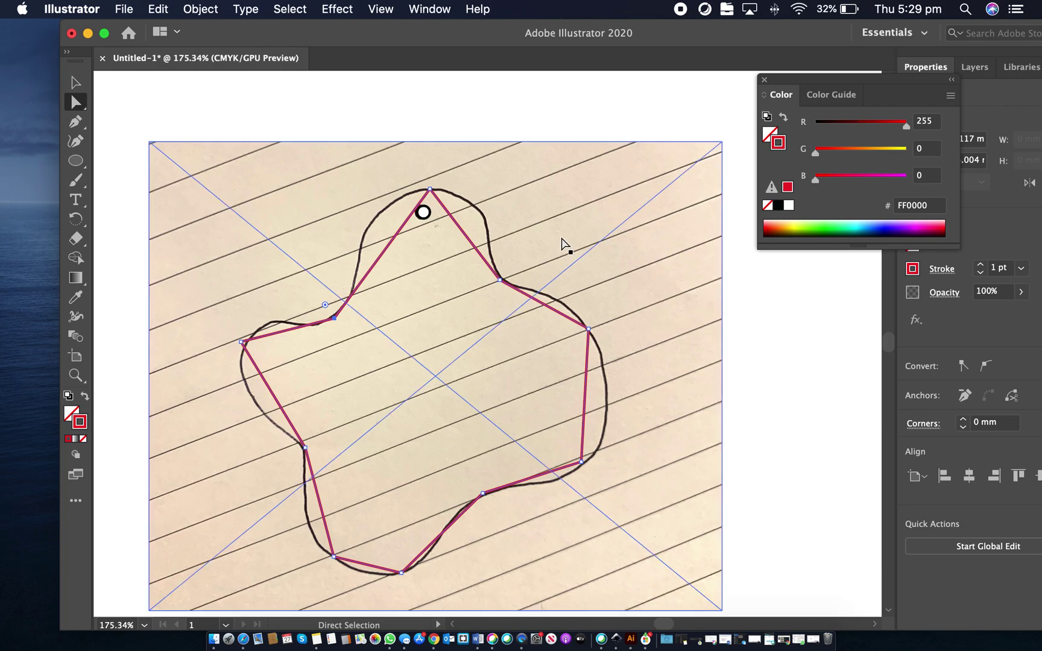
left_click(75, 82)
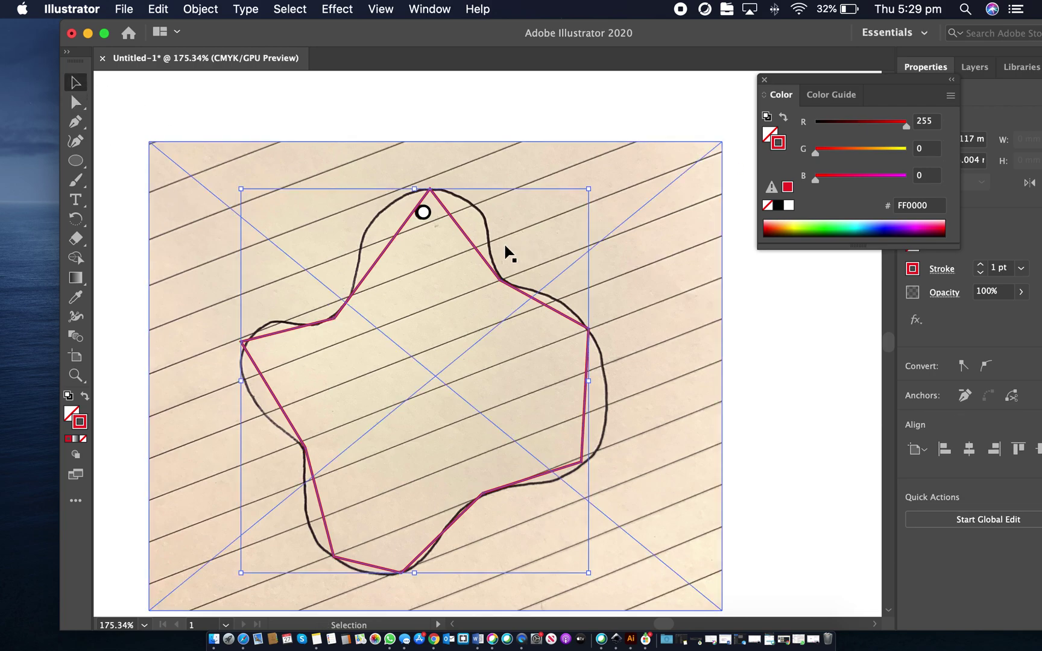
left_click(499, 279)
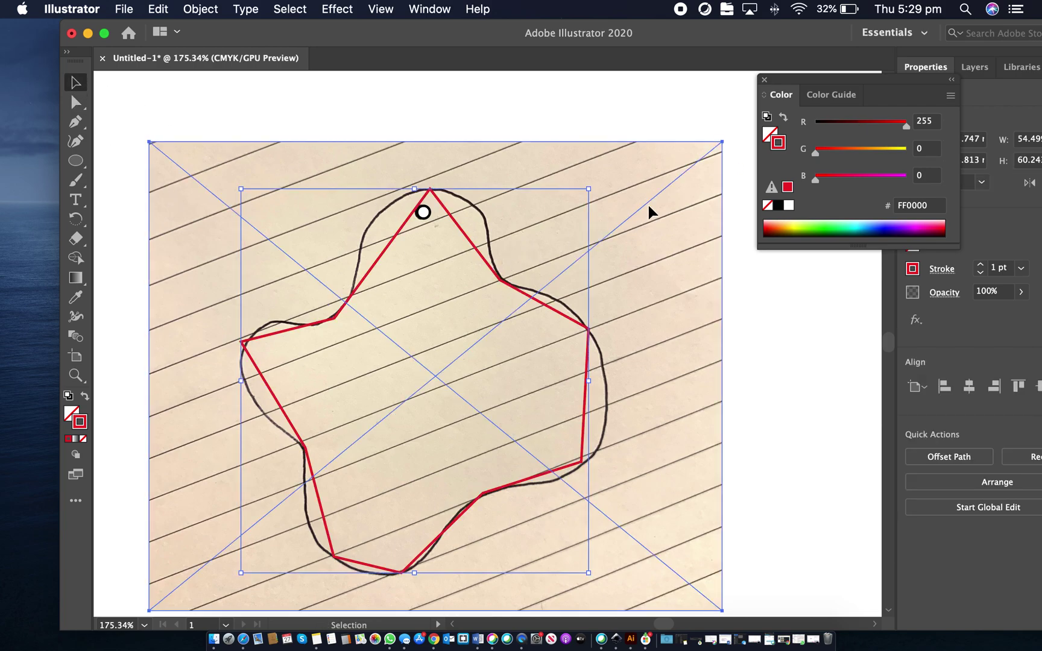
left_click(647, 204)
Use the Anchor Point tool to curve the upper lobe's top anchor and the inner anchor on its right side onto the drawn outline
scroll(469, 257, "up", 5)
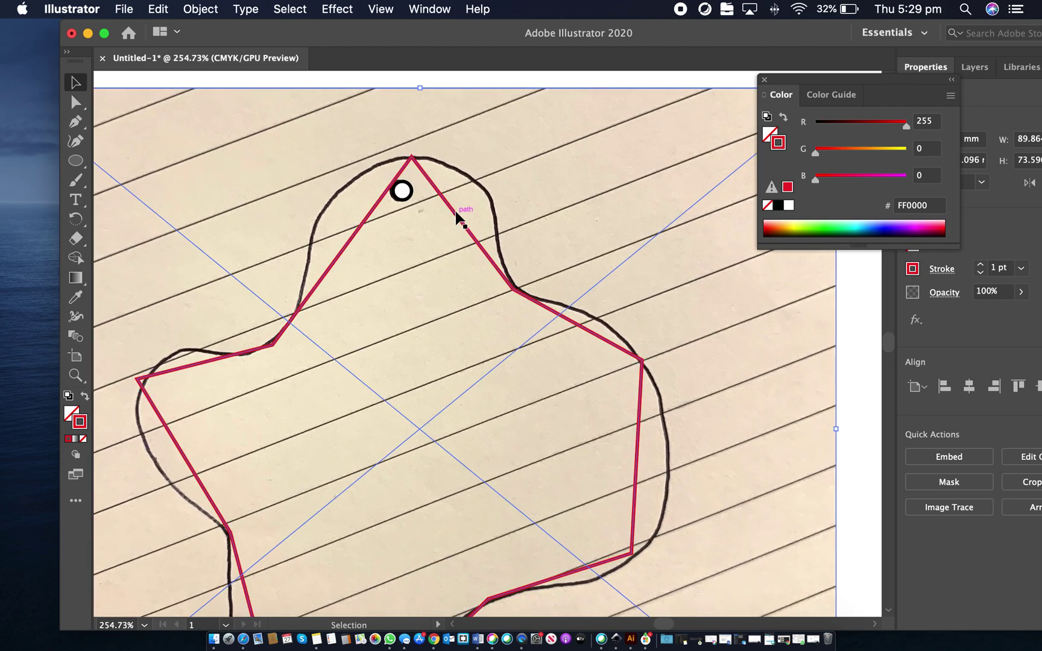
scroll(456, 214, "up", 3)
scroll(456, 214, "down", 3)
scroll(456, 214, "up", 3)
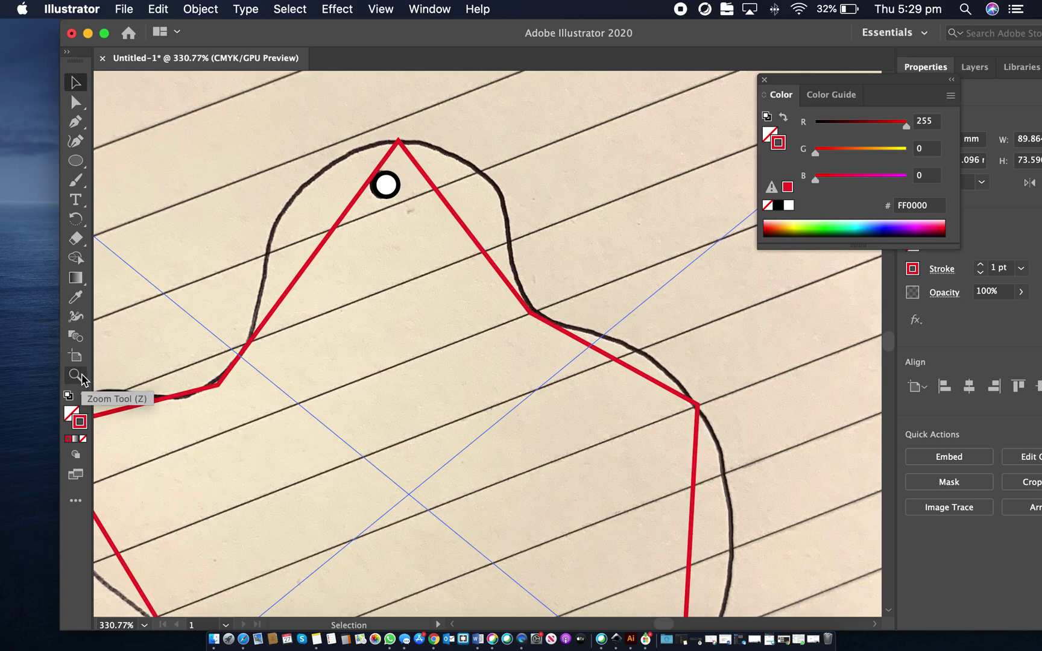
left_click(82, 128)
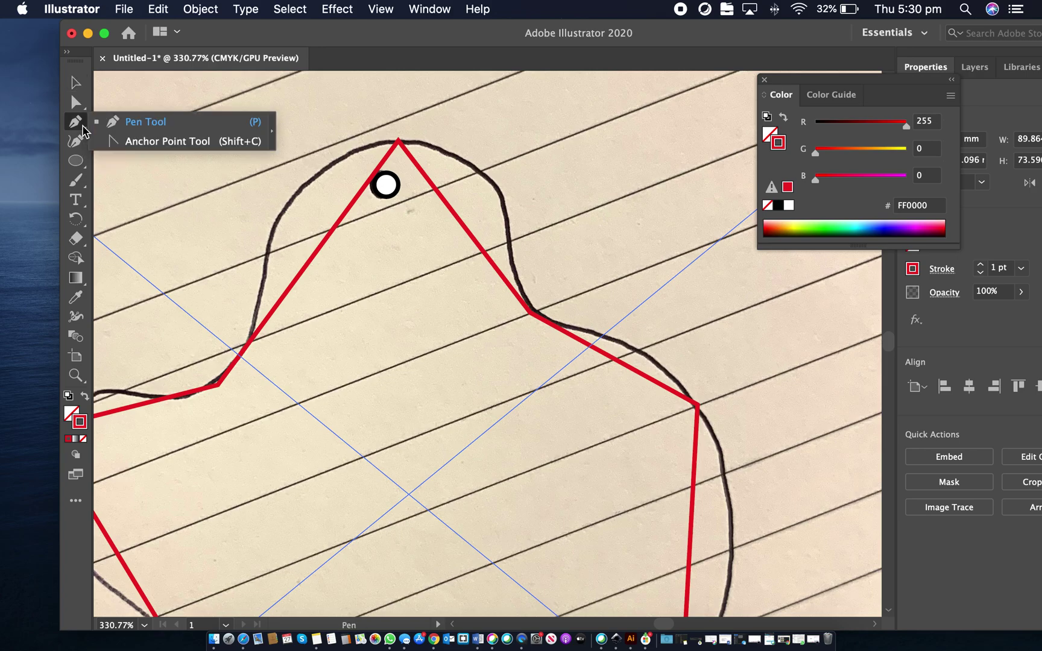
left_click(115, 145)
left_click(398, 143)
left_click_drag(400, 142, 530, 142)
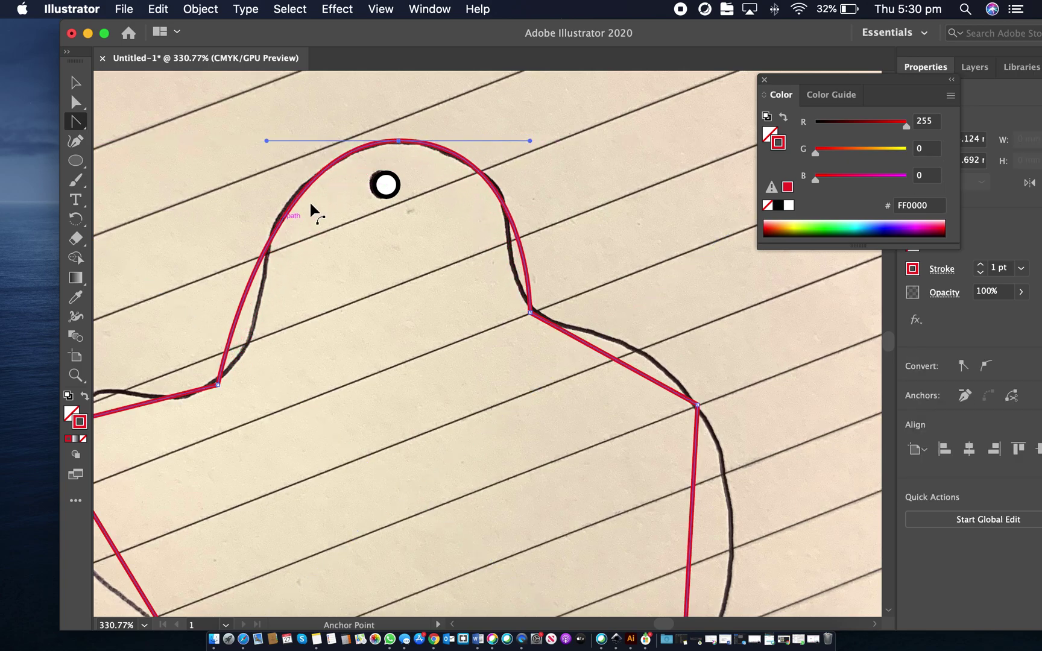
left_click_drag(530, 312, 565, 342)
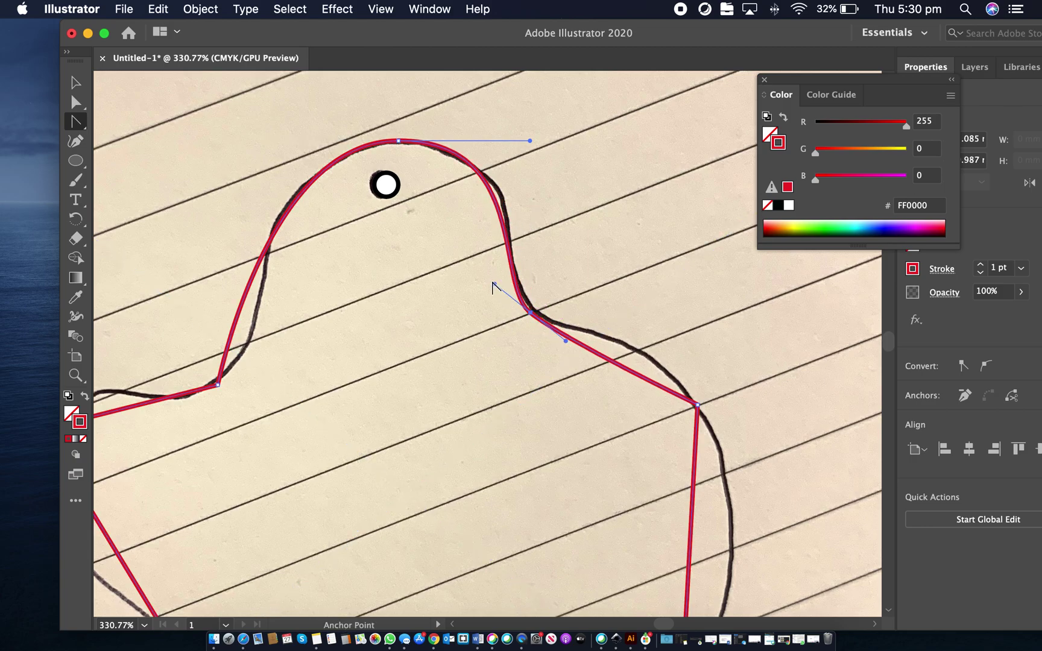
left_click_drag(530, 140, 539, 141)
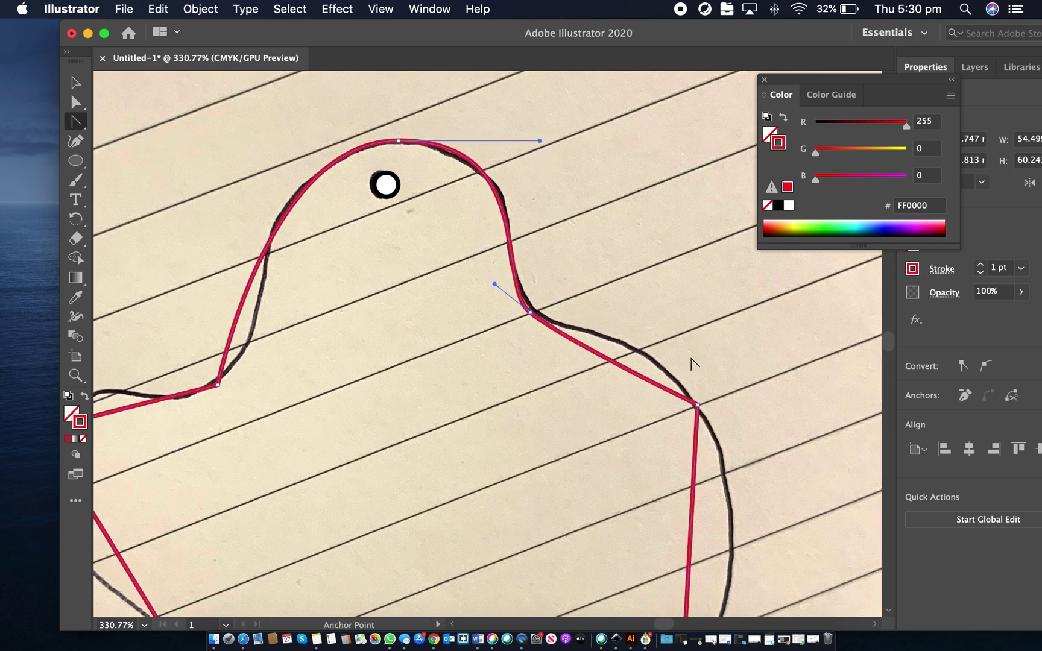
Convert the right lobe's two anchors to smooth points, then adjust the lower anchor's position and the upper anchor's handle to match the drawing
left_click_drag(697, 404, 776, 505)
scroll(776, 504, "down", 5)
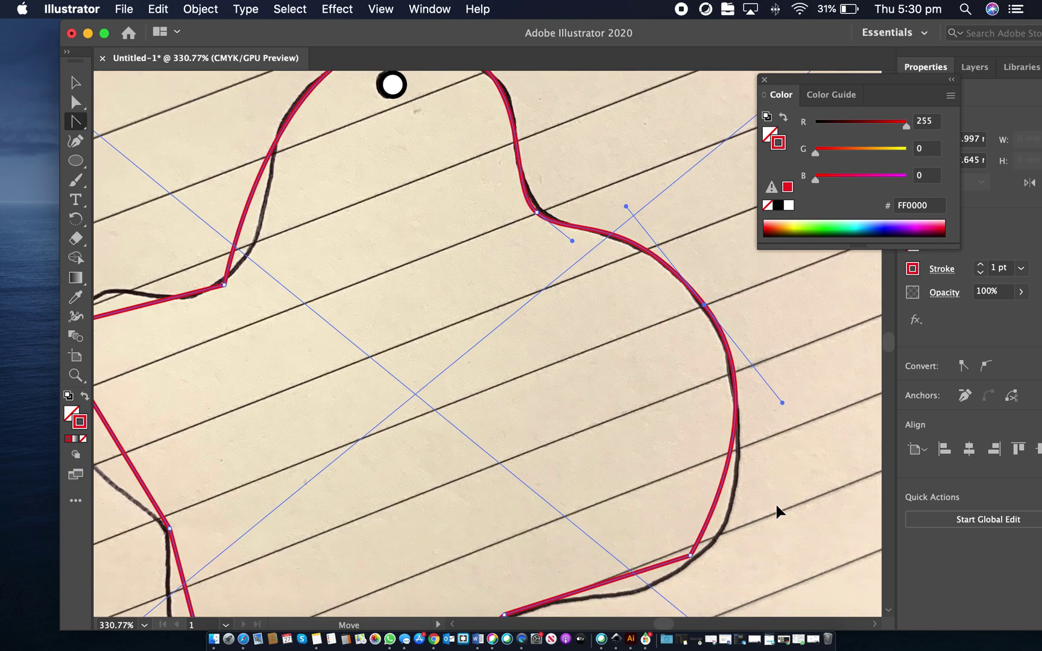
left_click_drag(694, 545, 642, 583)
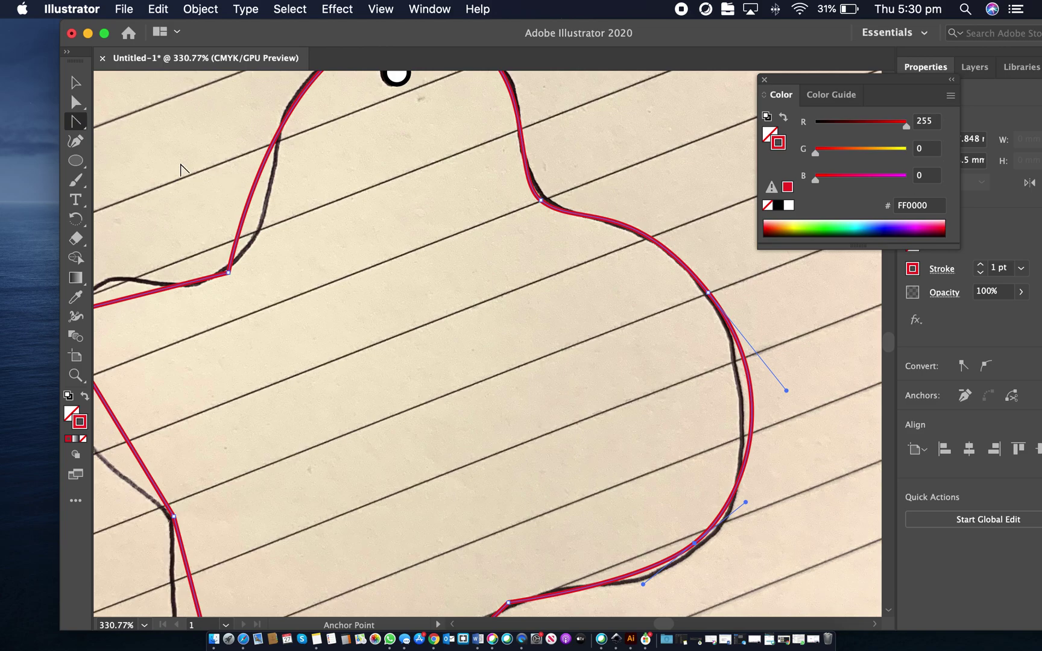
left_click(76, 103)
left_click(695, 545)
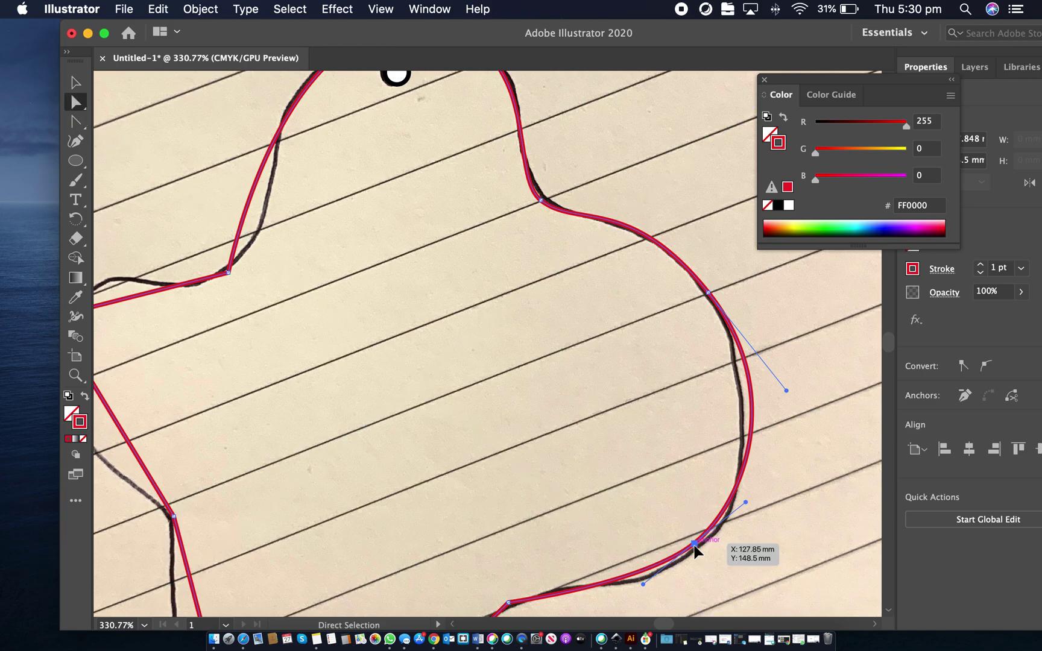
left_click_drag(699, 548, 700, 553)
scroll(700, 553, "down", 3)
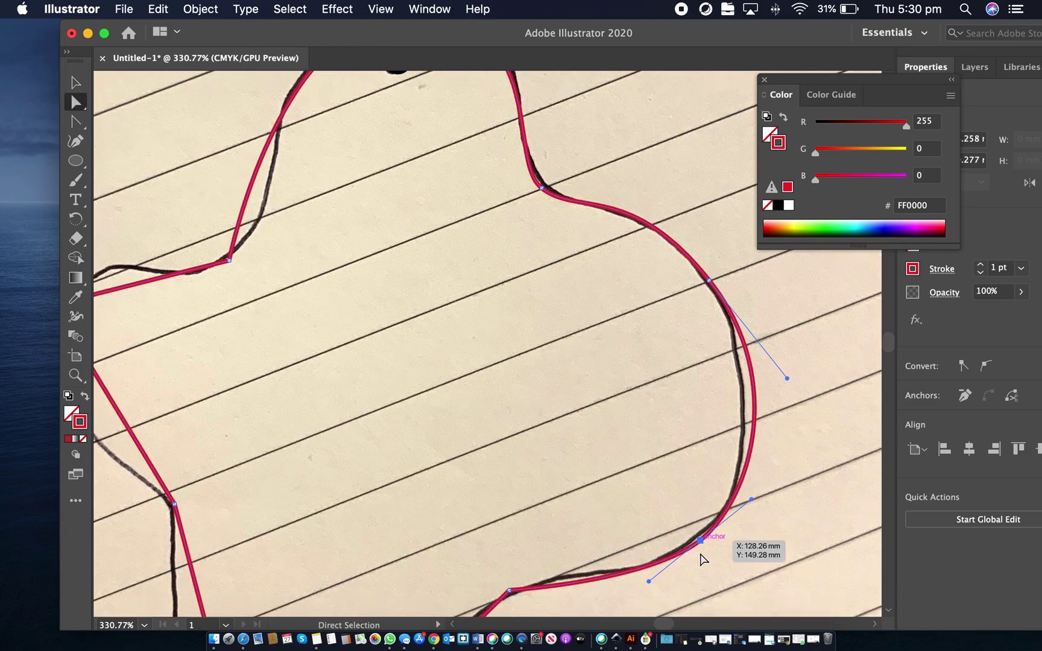
mouse_move(786, 342)
left_mouse_down()
mouse_move(768, 338)
mouse_move(774, 333)
left_mouse_up()
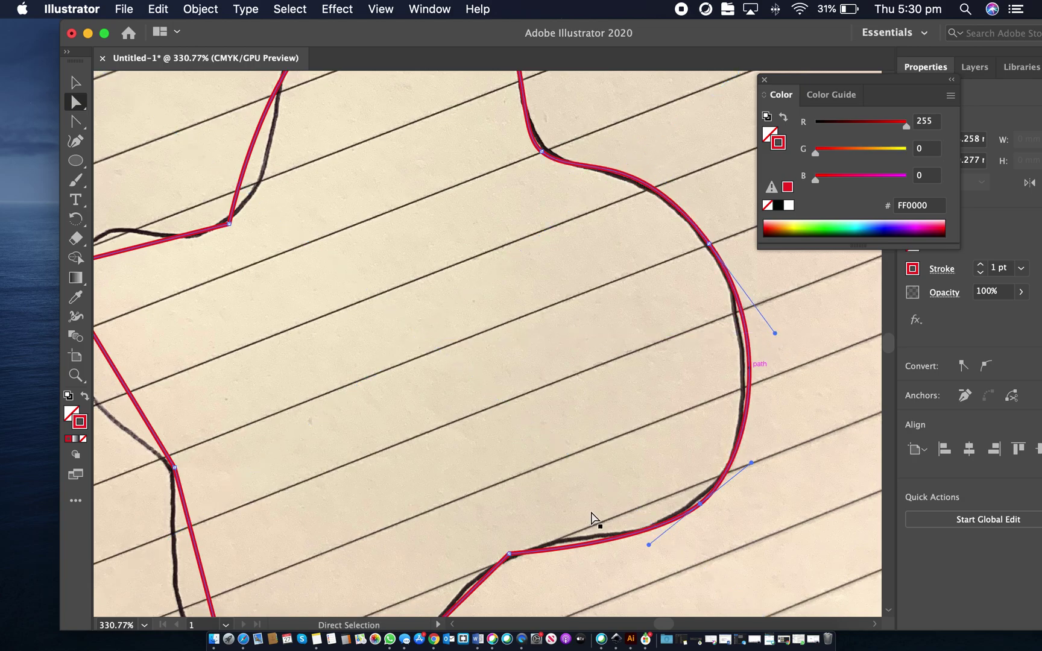
Convert the four anchors around the bottom lobe, including both inner corners, to smooth points so the curves follow the drawn outline
scroll(512, 558, "down", 5)
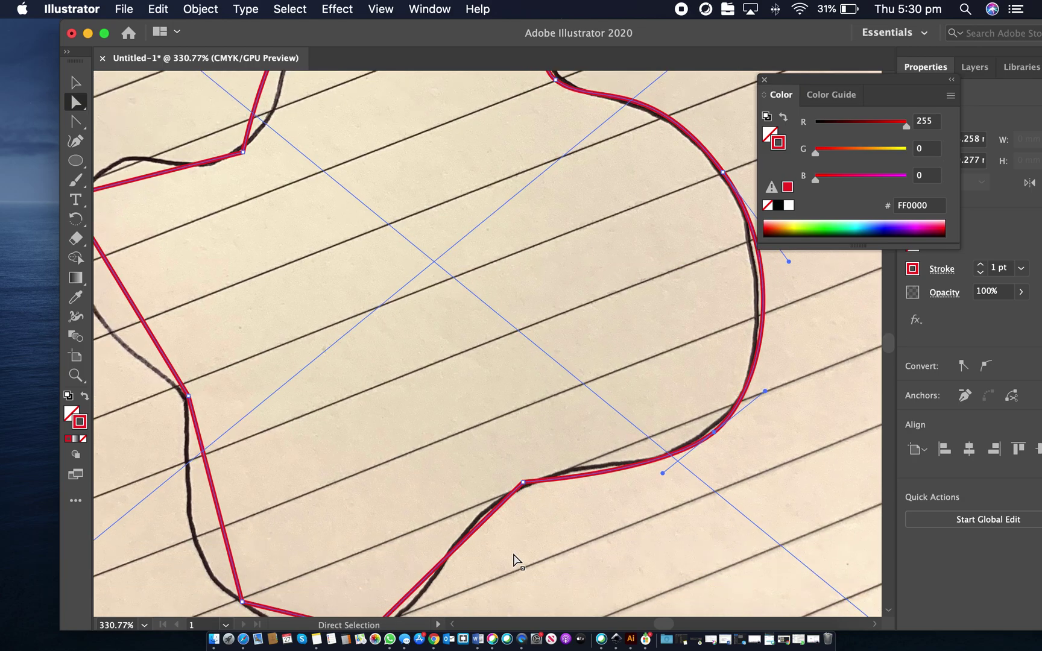
left_click(75, 121)
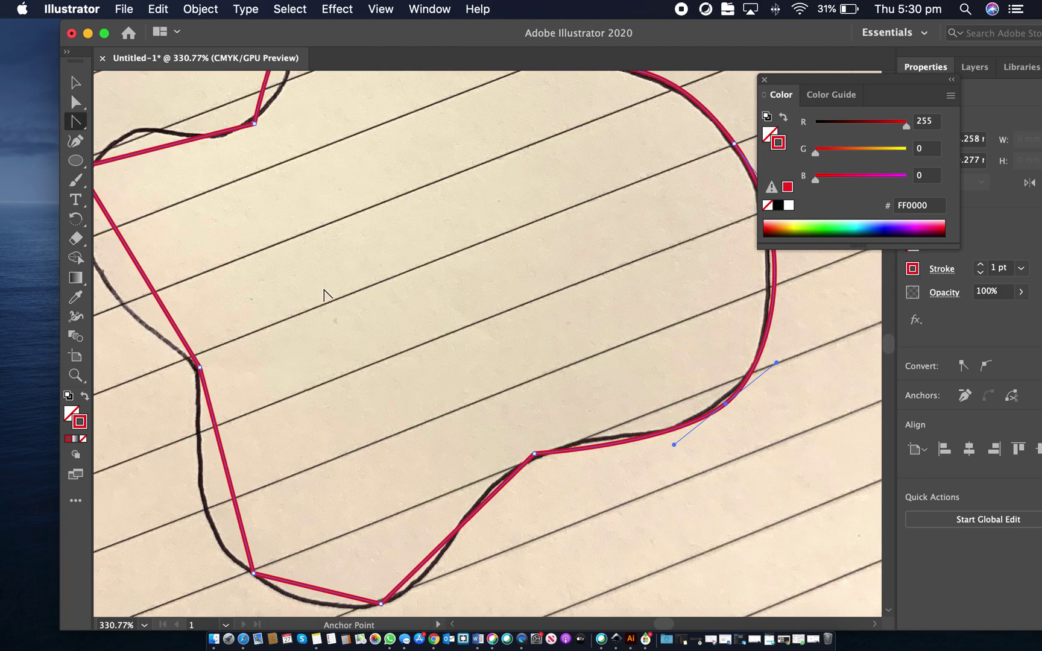
left_click_drag(535, 452, 476, 486)
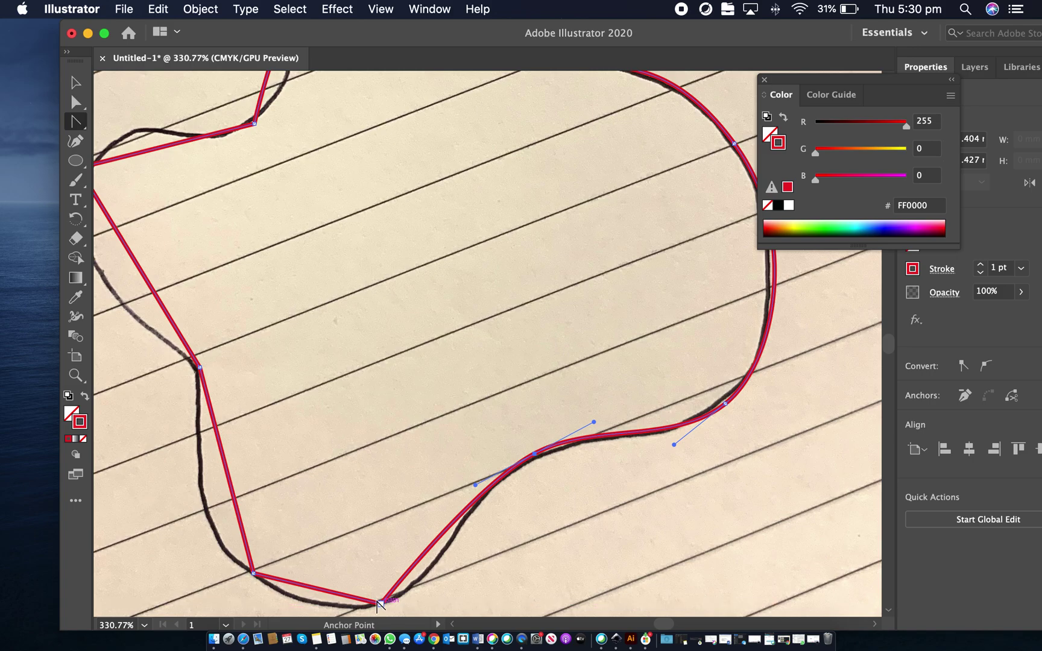
left_click_drag(380, 602, 330, 600)
left_click_drag(252, 554, 180, 524)
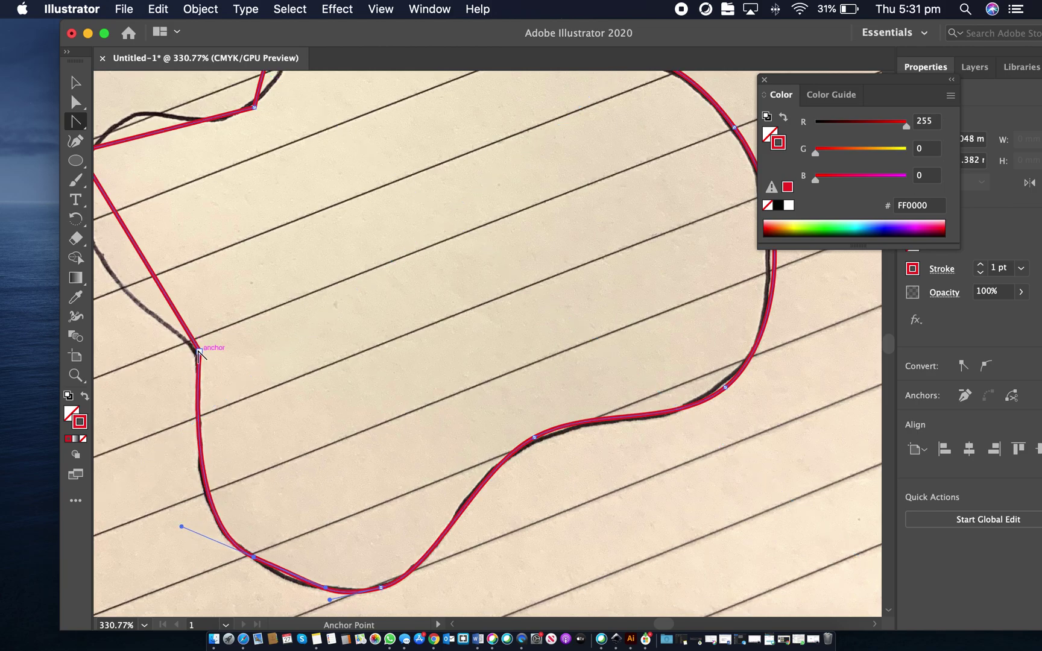
left_click_drag(203, 359, 189, 329)
Curve the left lobe's anchor and the inner anchor above it, then reposition the lobe's anchor and shorten both handles to fit the drawing
scroll(190, 328, "left", 5)
scroll(190, 328, "up", 3)
left_click_drag(188, 217, 228, 121)
left_click_drag(362, 172, 440, 108)
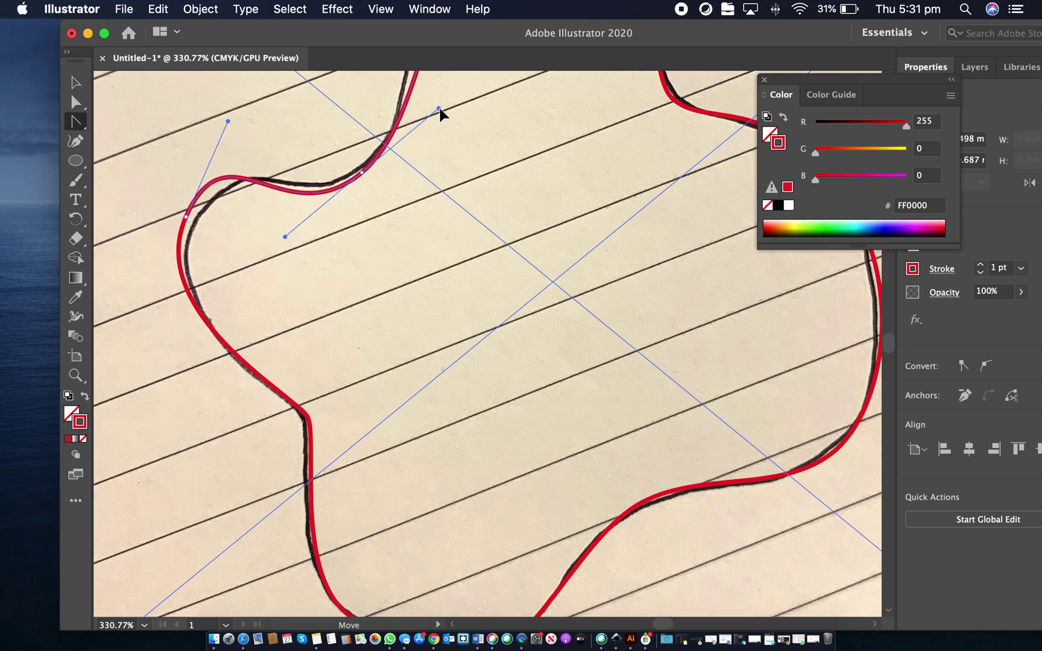
left_click(75, 102)
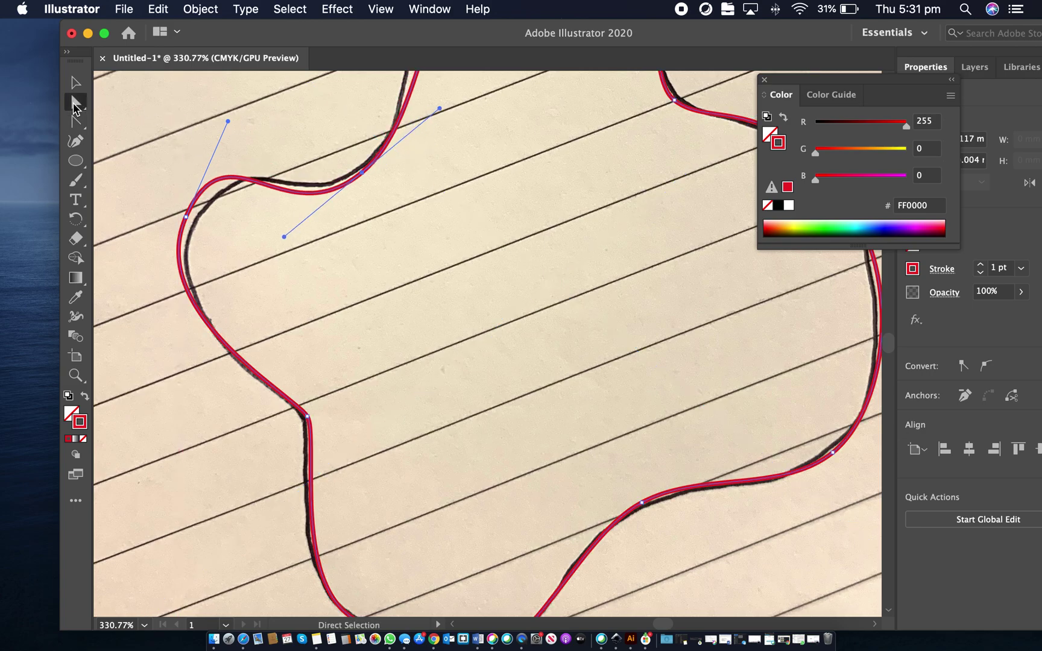
left_click_drag(195, 213, 206, 221)
left_click_drag(239, 127, 240, 155)
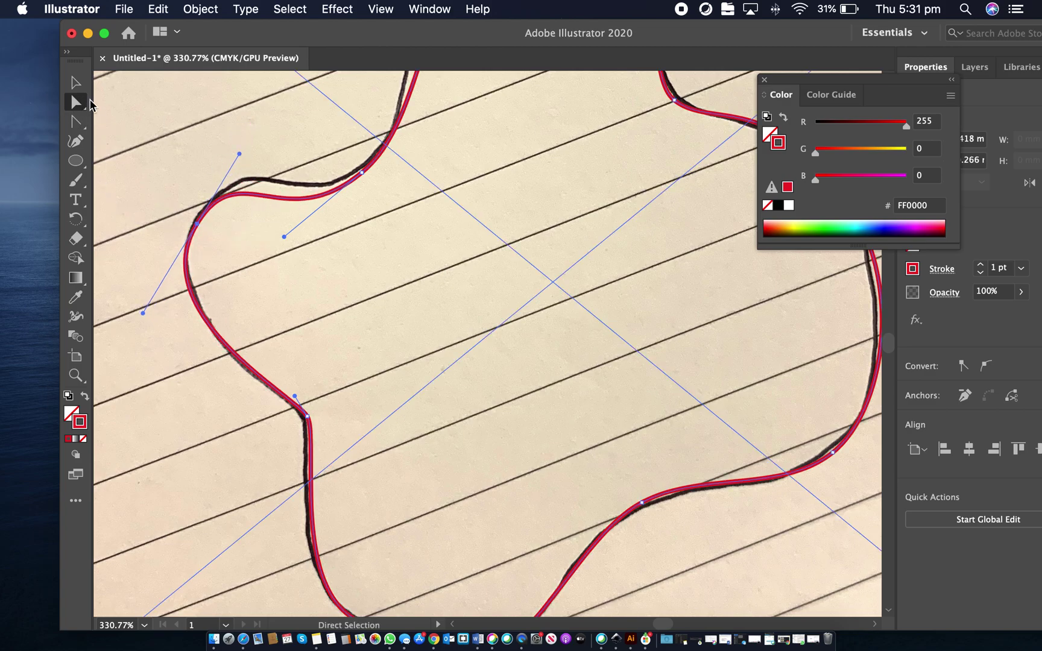
left_click_drag(284, 237, 303, 205)
Extend and tilt the left handle of the upper lobe's top anchor so the curve follows the drawn left side
scroll(508, 196, "up", 5)
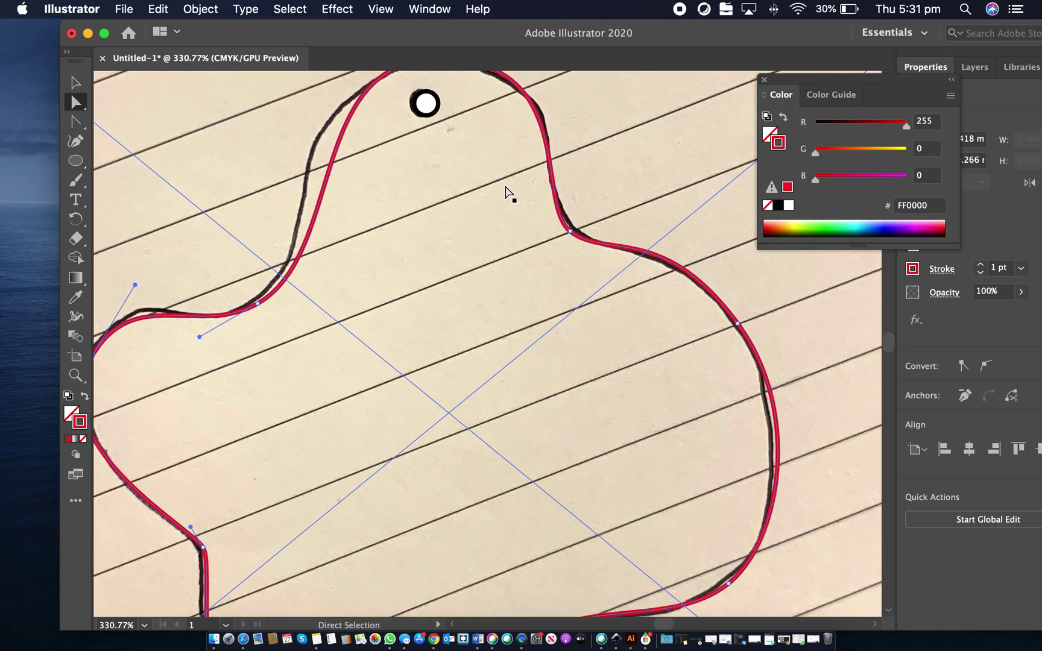
left_click(399, 156)
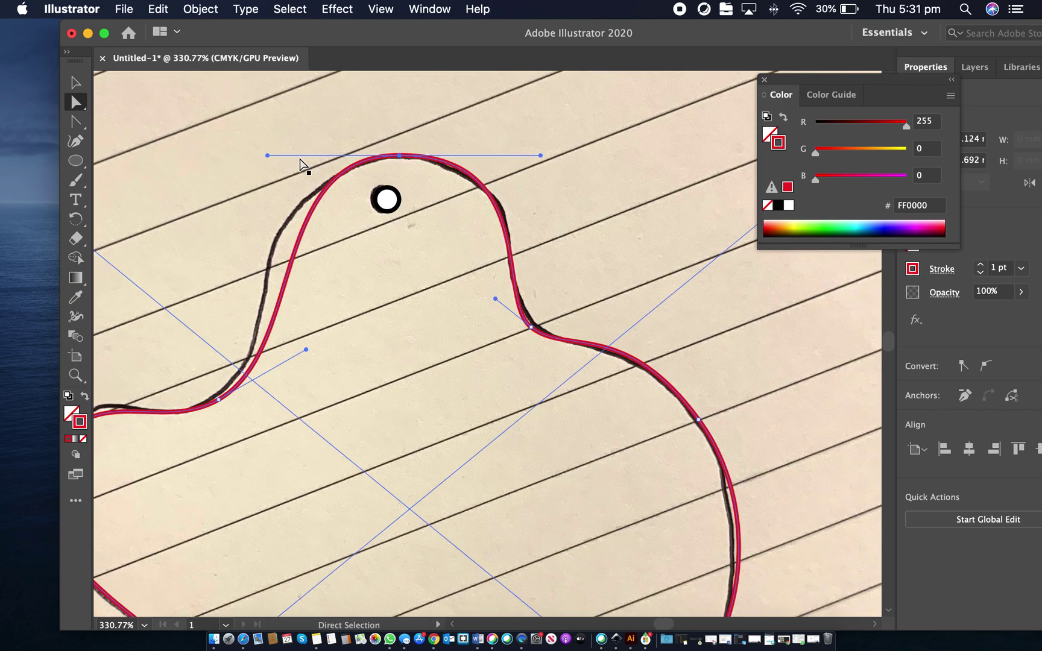
left_click_drag(268, 157, 209, 180)
Move the 2 mm circle slightly right so it is centred beneath the outline's top anchor point
key("v")
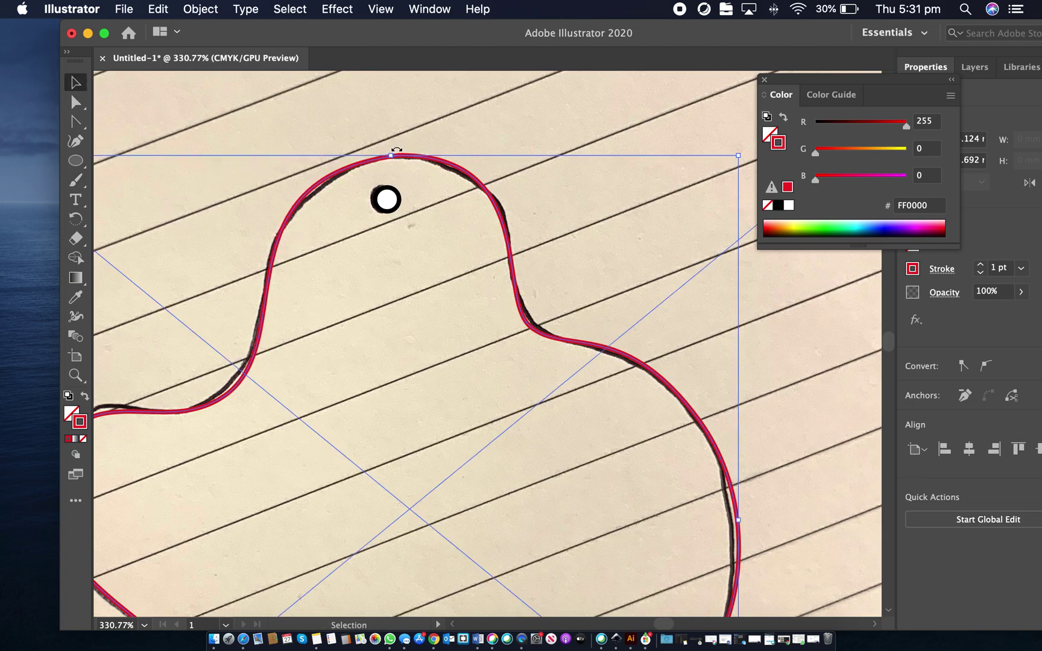
left_click(396, 194)
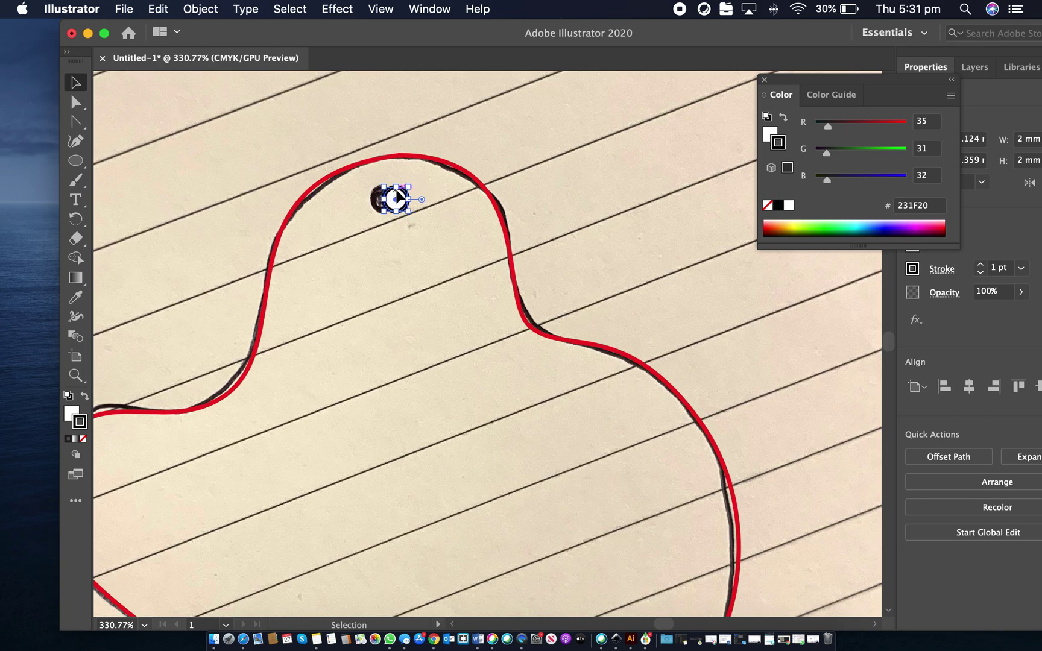
Move the photographed drawing about 80 mm right and 8 mm up, clear of the traced outline
left_click(405, 149)
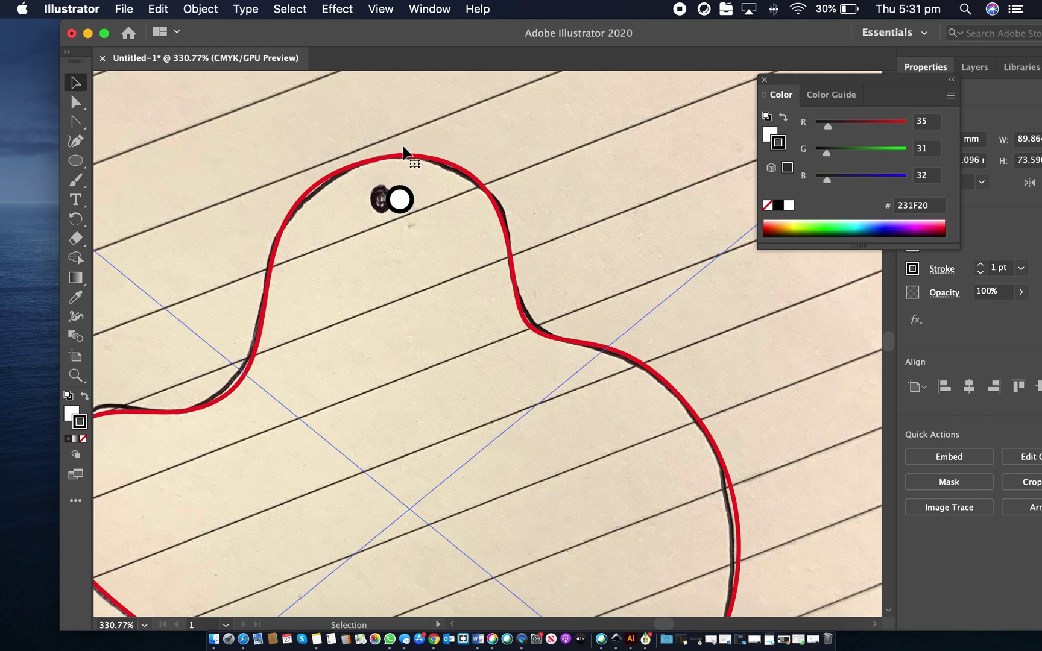
scroll(318, 348, "down", 10)
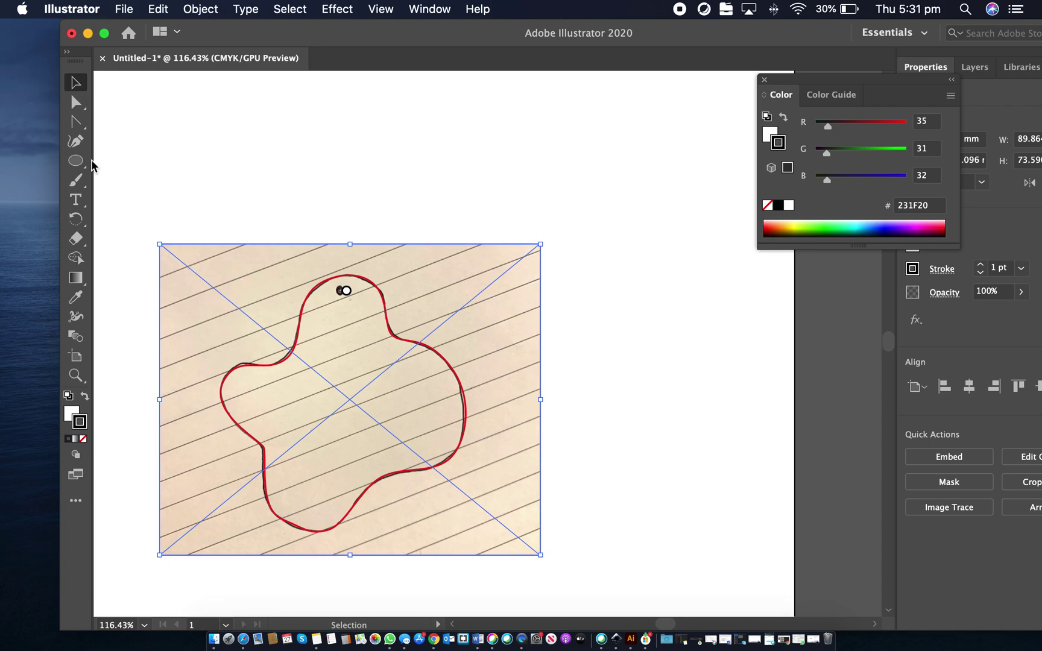
left_click_drag(260, 258, 598, 224)
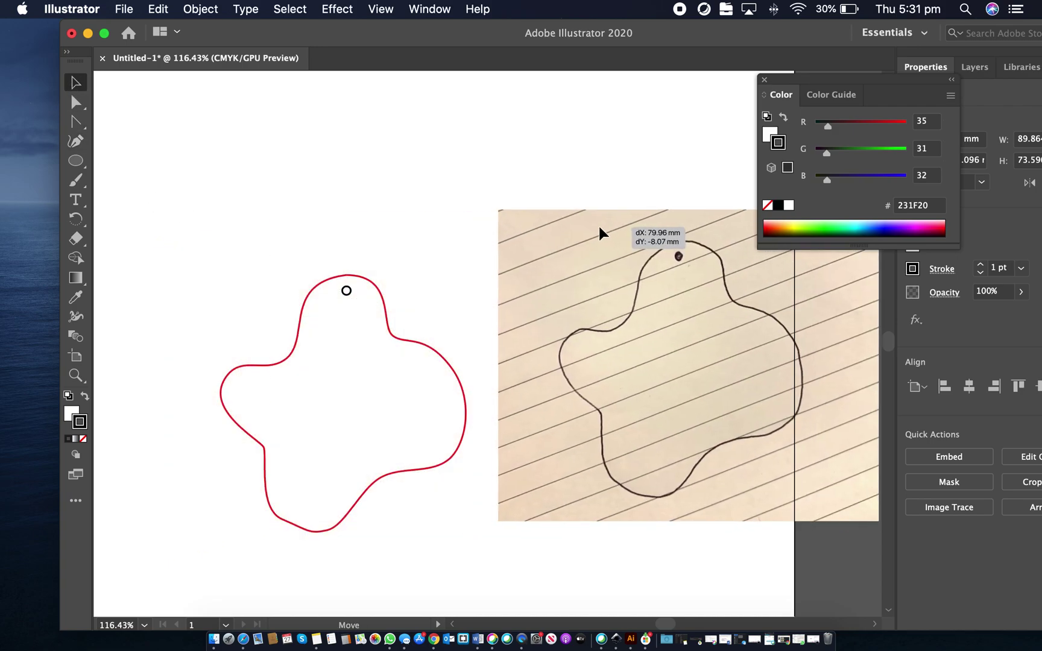
left_click_drag(598, 223, 598, 224)
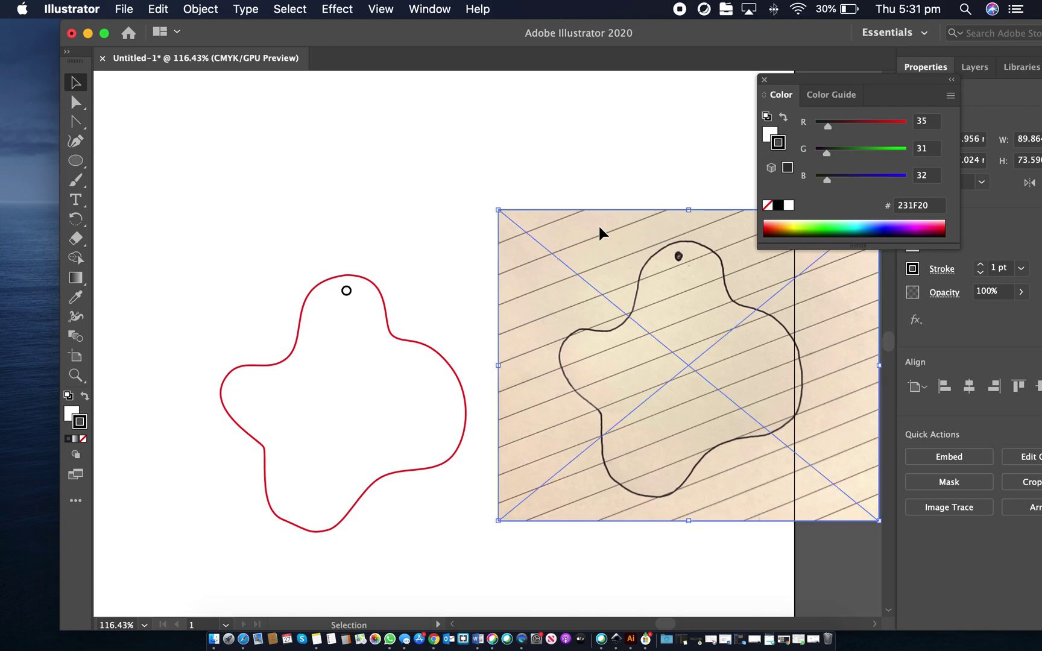
Delete the photographed drawing and select the traced red outline for editing its individual anchor points
key("Delete")
left_click(288, 526)
scroll(296, 510, "up", 9)
key("a")
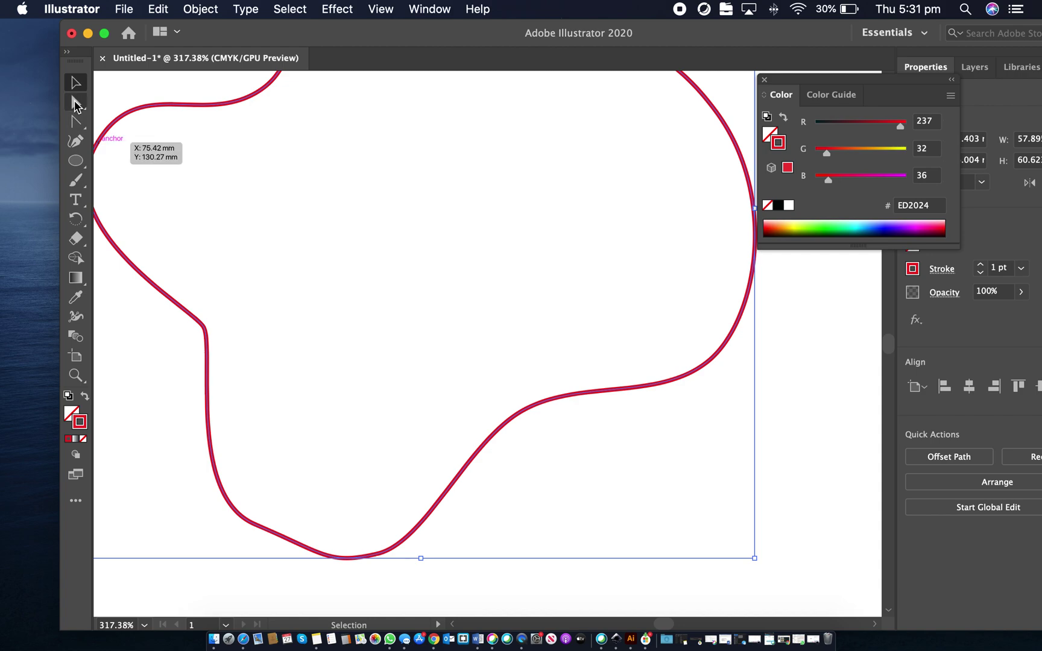
Try to delete the anchor on the left of the bottom lobe, and undo the deletion
left_click(255, 524)
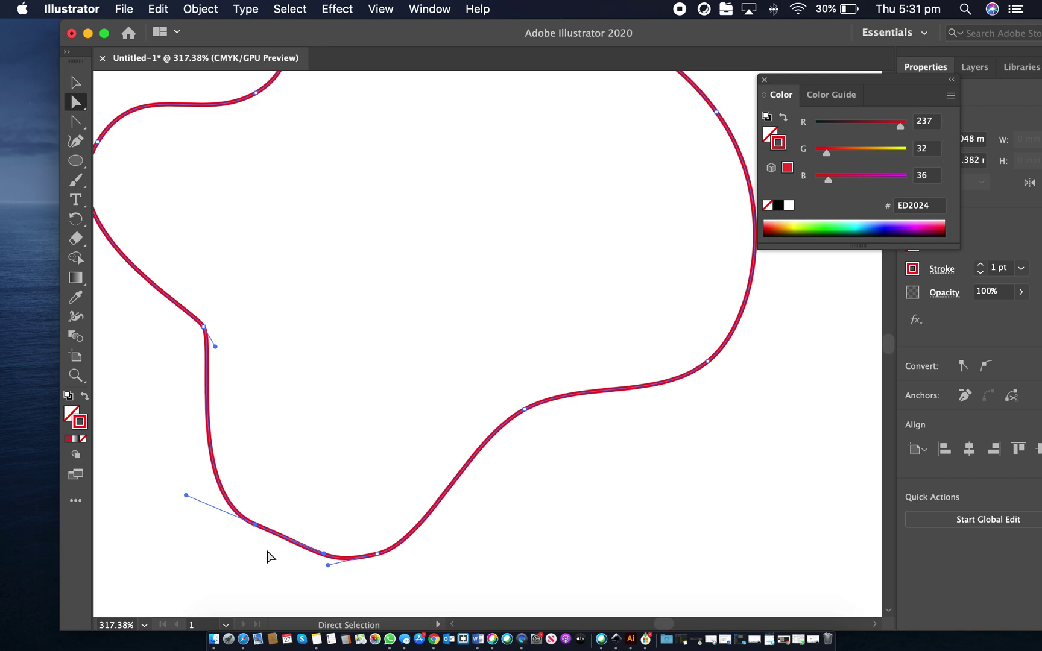
key("BackSpace")
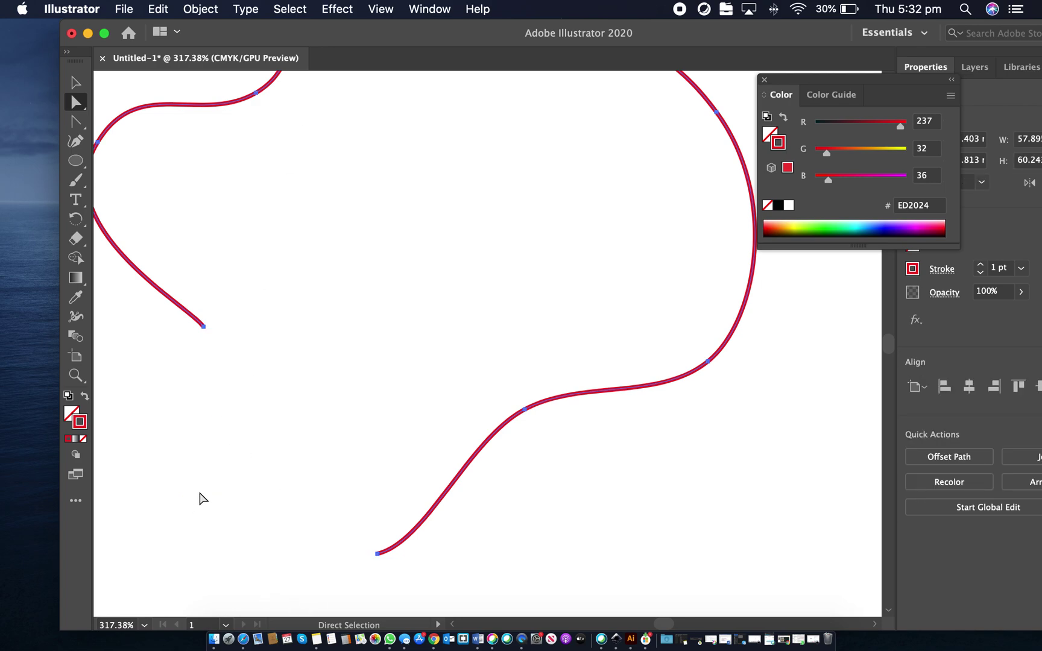
left_click(158, 9)
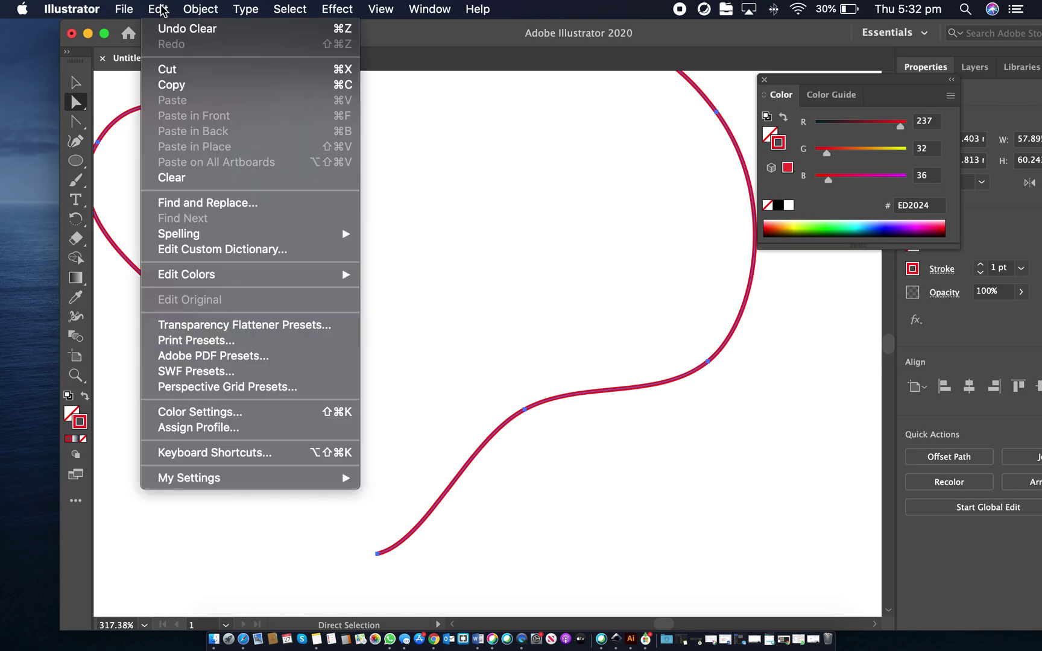
left_click(172, 28)
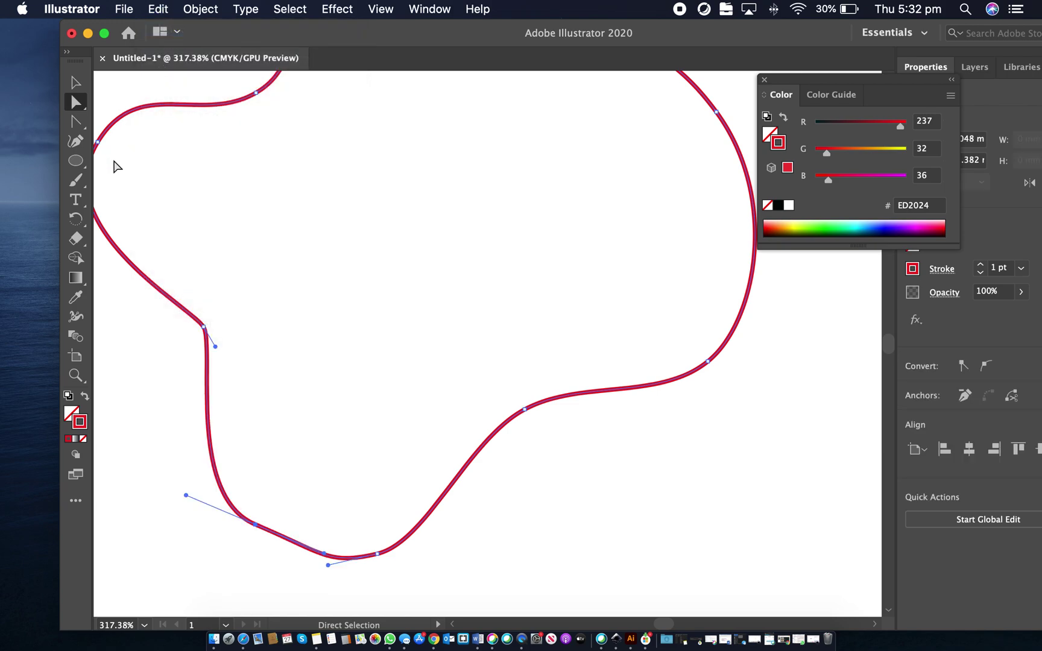
Move the bottom lobe's left anchor straight down and shorten its right handle to flatten the lobe's lower edge
left_click(78, 141)
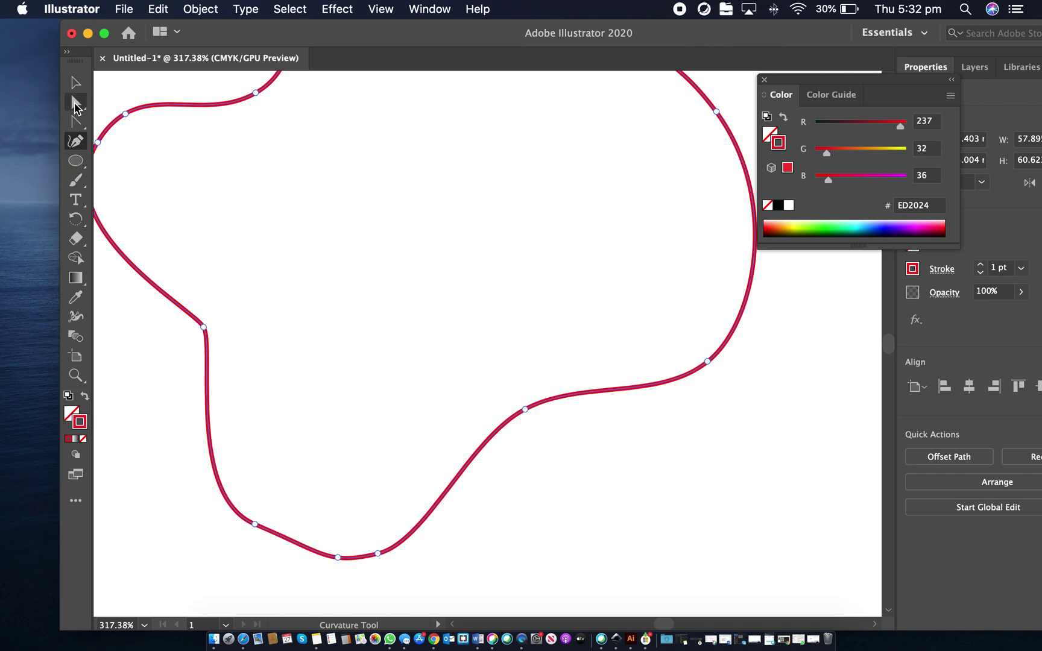
left_click(75, 121)
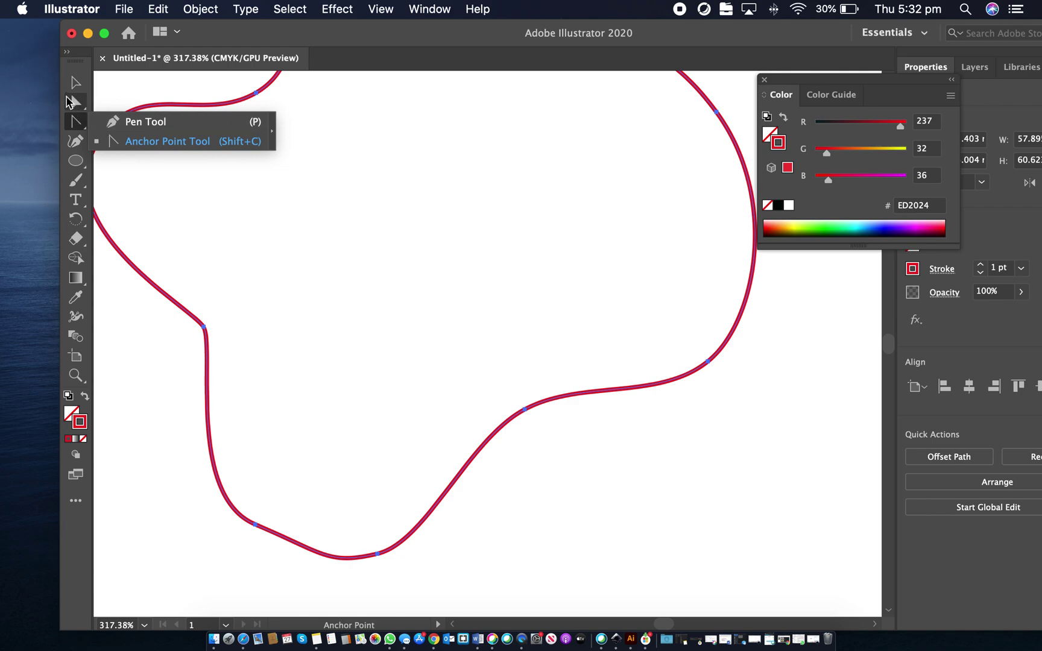
left_click(73, 105)
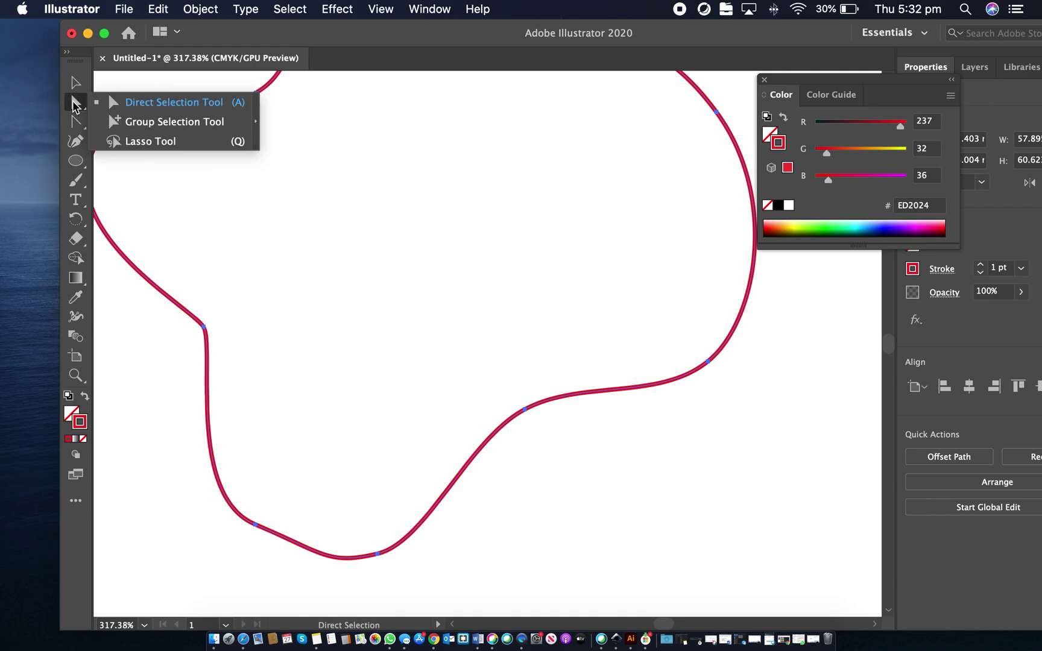
left_click(129, 104)
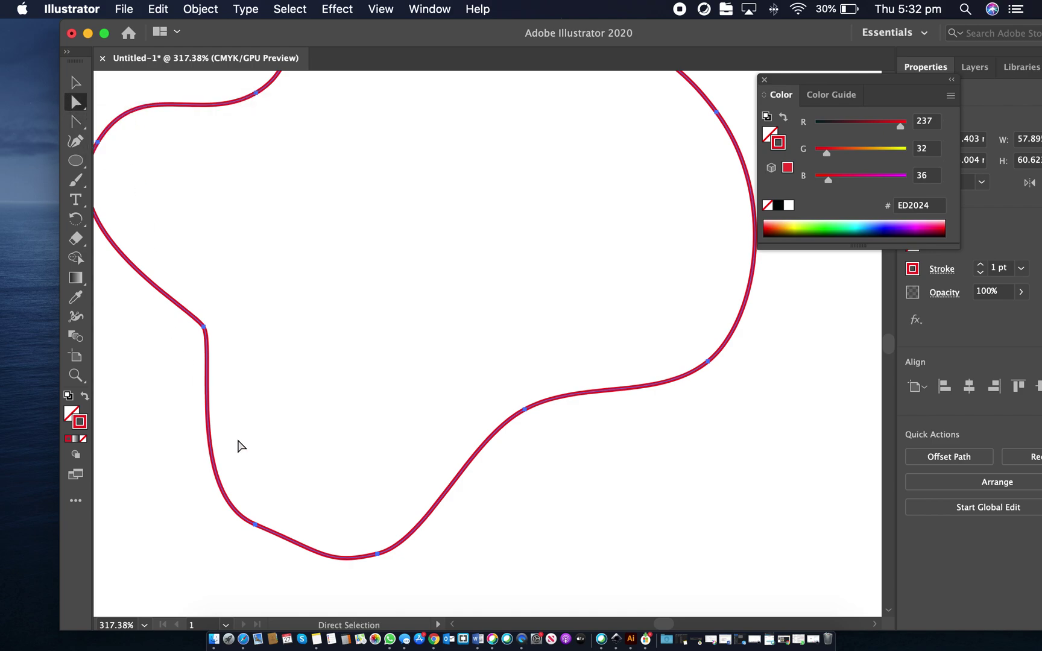
left_click_drag(260, 524, 259, 549)
left_click_drag(327, 580, 272, 555)
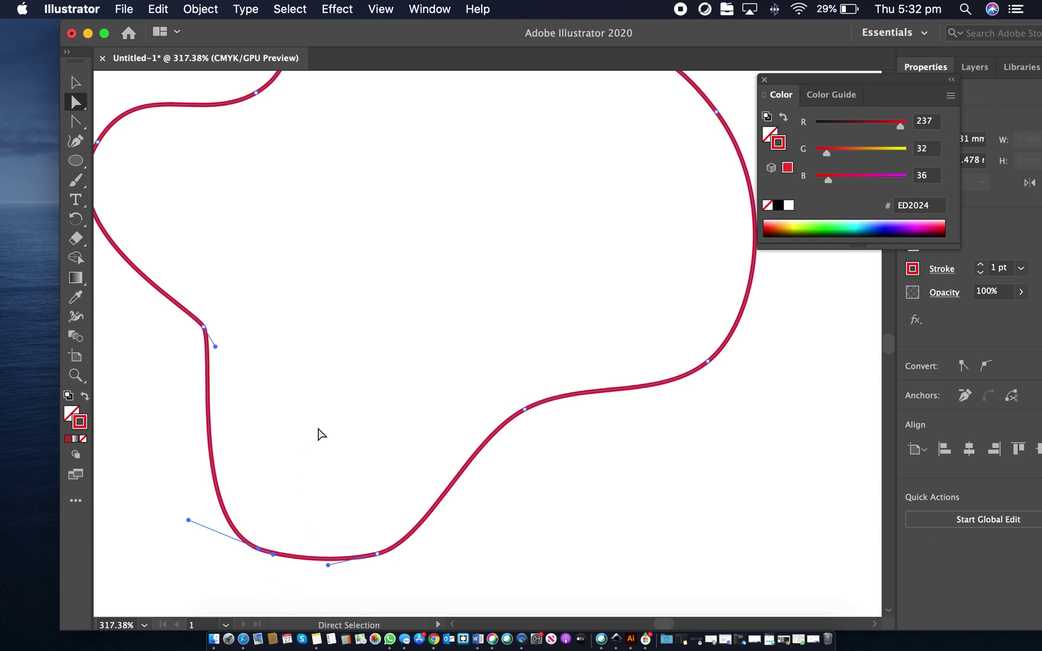
Look for a command that removes anchor points, searching the help for "minus" and "anch"
right_click(259, 550)
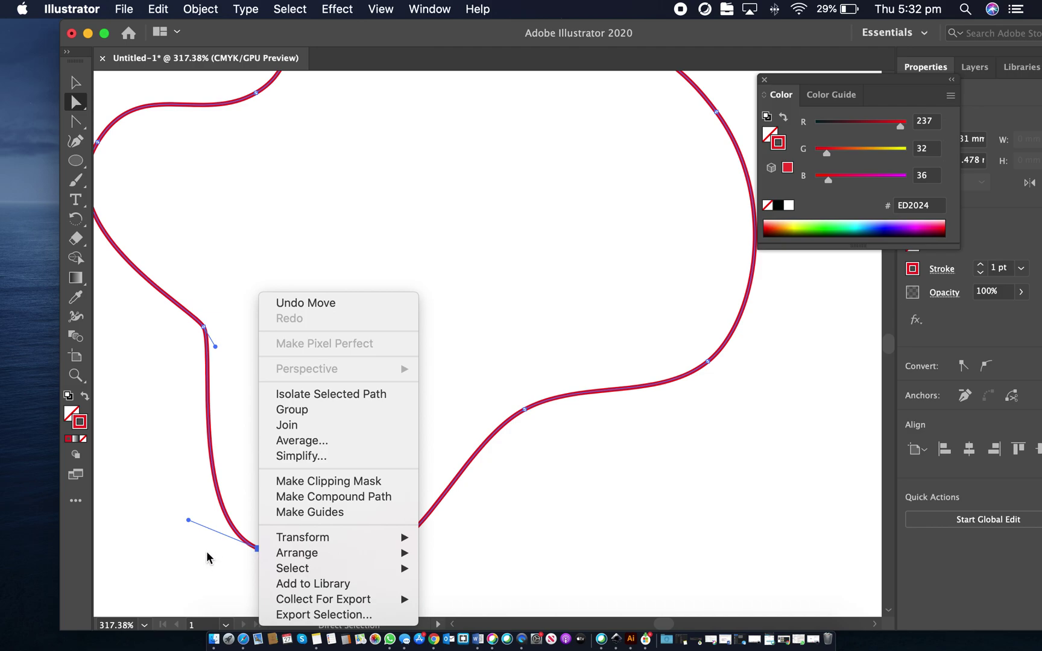
left_click(121, 373)
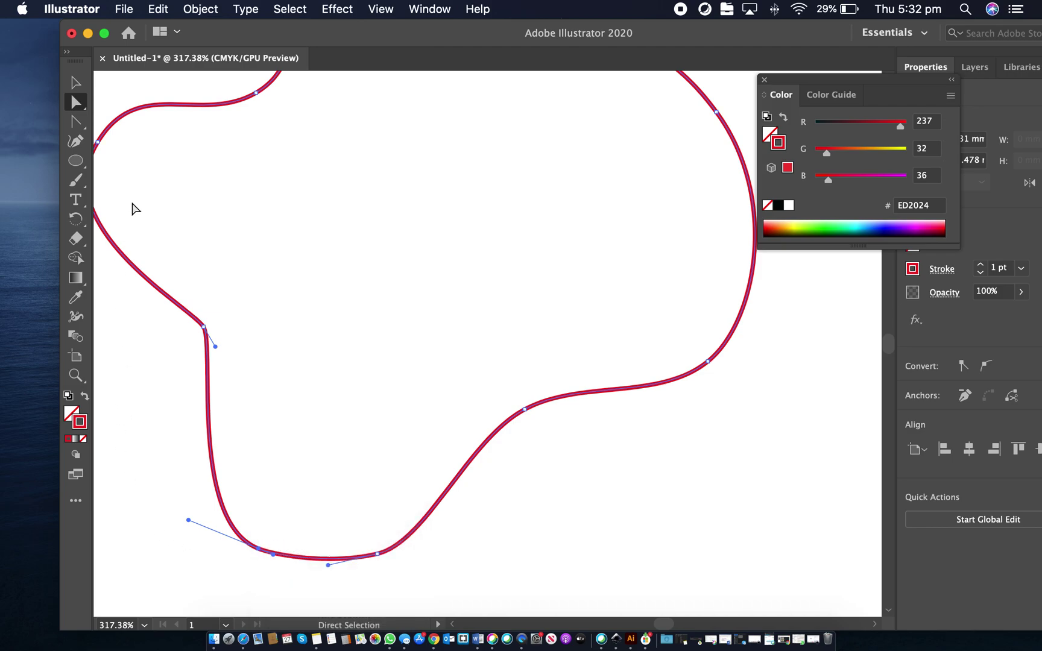
left_click(77, 142)
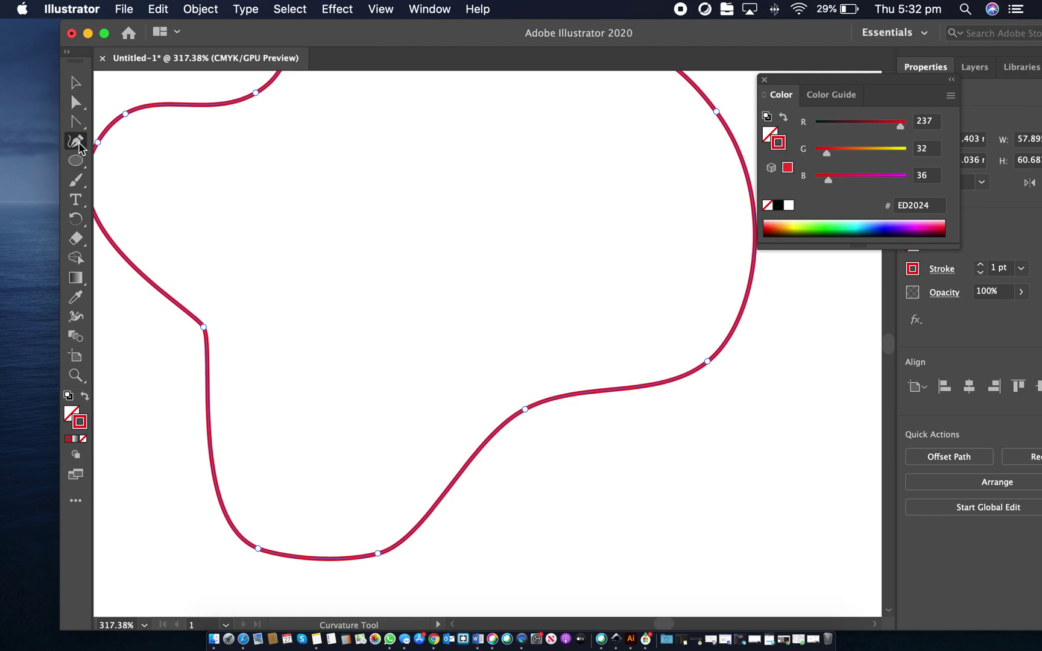
left_click(75, 122)
left_click(76, 99)
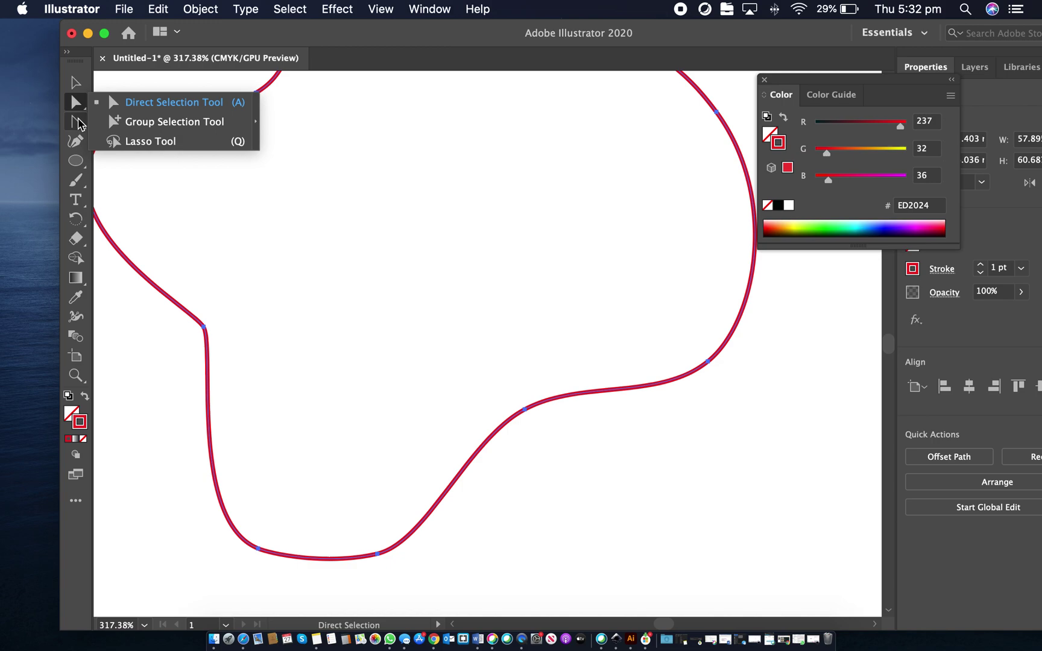
left_click(475, 9)
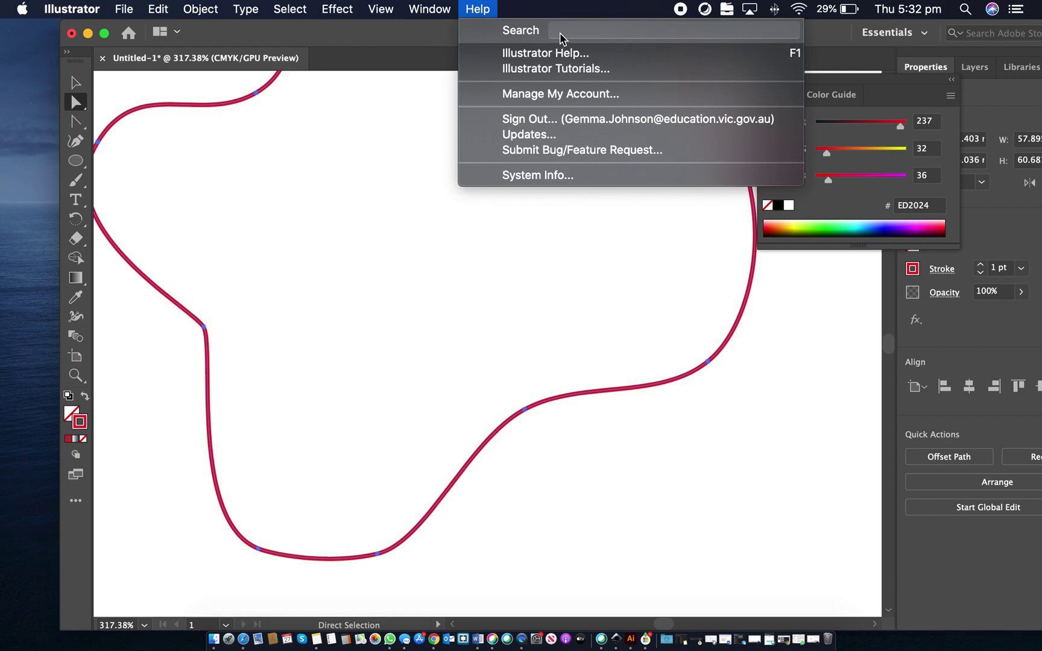
type("minus")
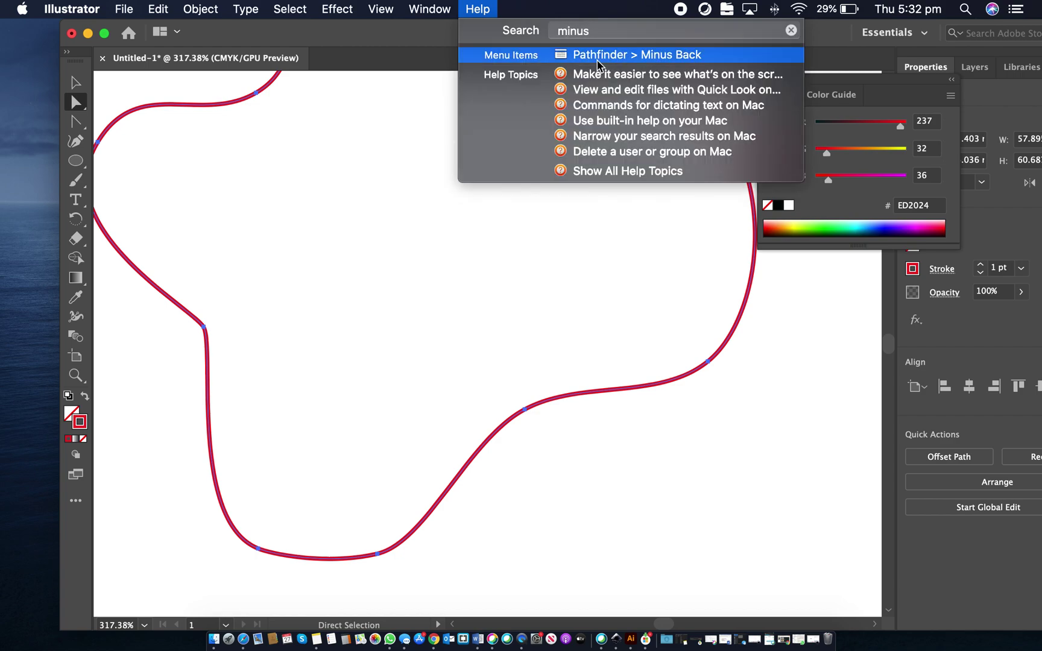
mouse_move(595, 63)
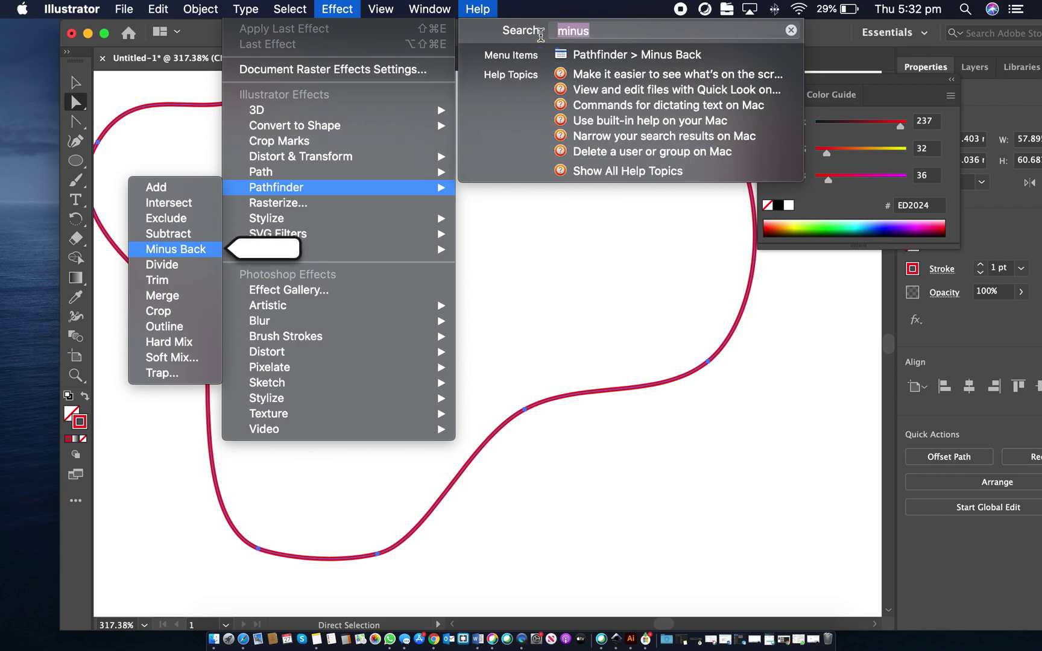
type("anch")
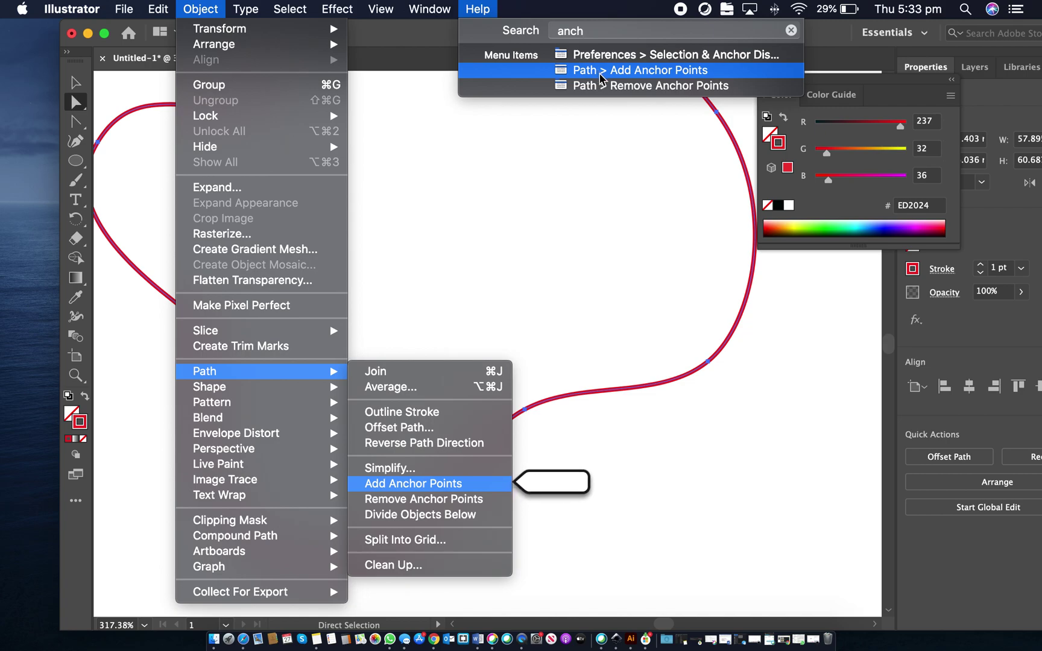
left_click(476, 216)
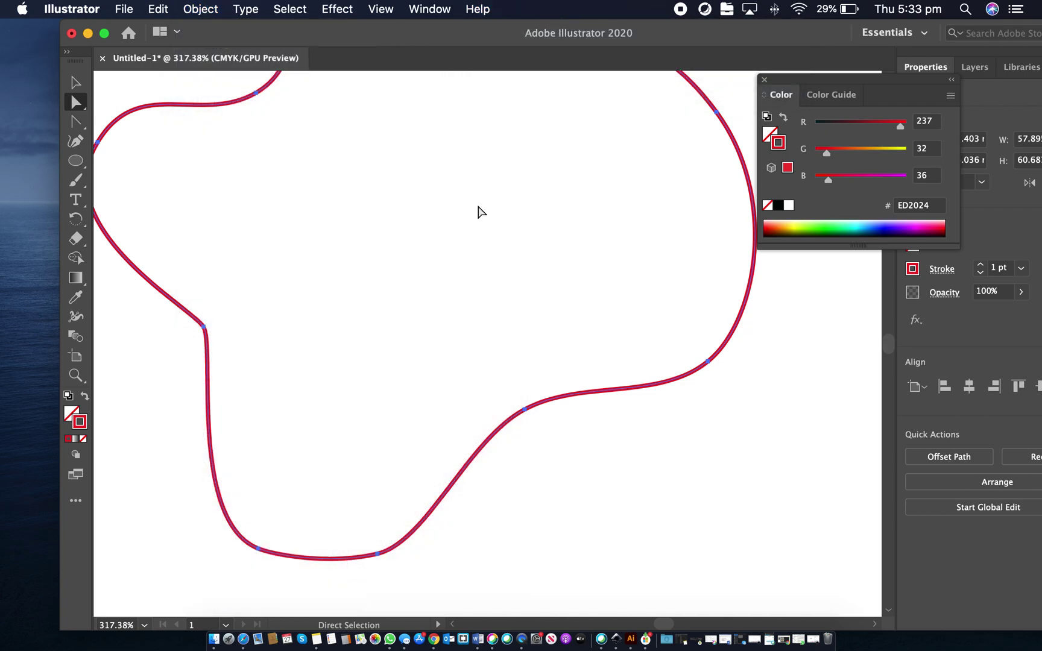
Try Remove Anchor Points with the entire outline selected, and undo the removal
left_click(200, 10)
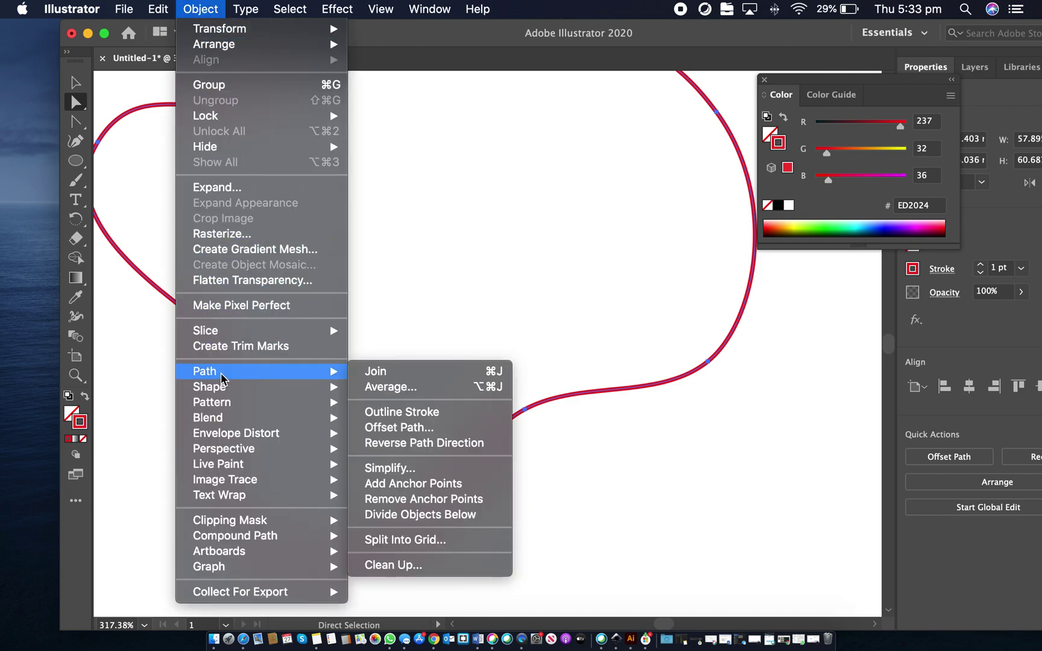
mouse_move(331, 371)
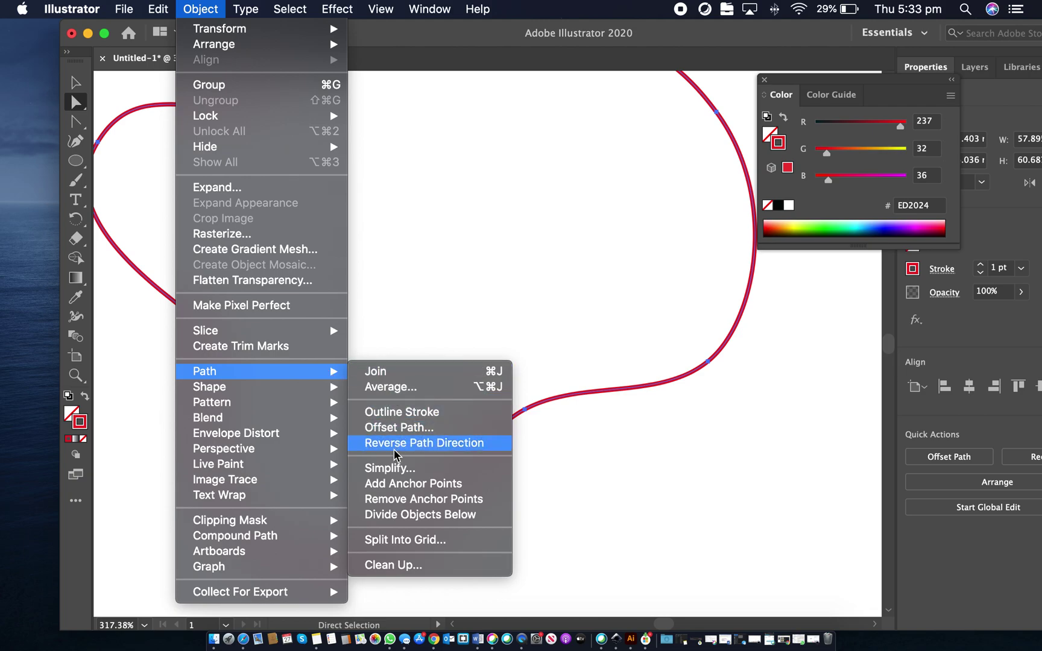
left_click(396, 498)
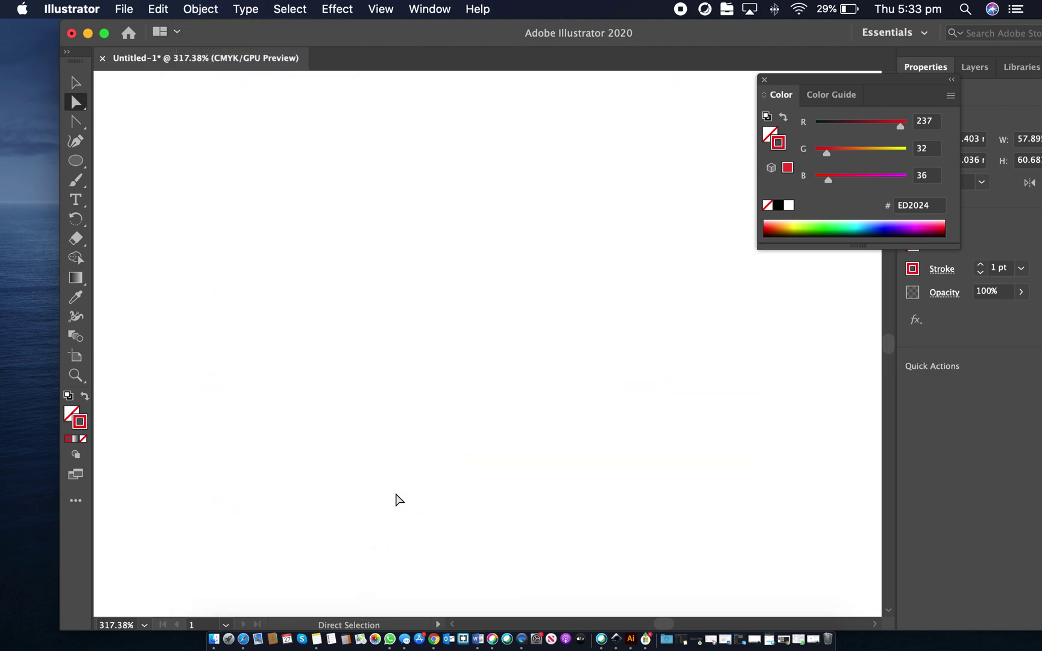
scroll(392, 498, "down", 3)
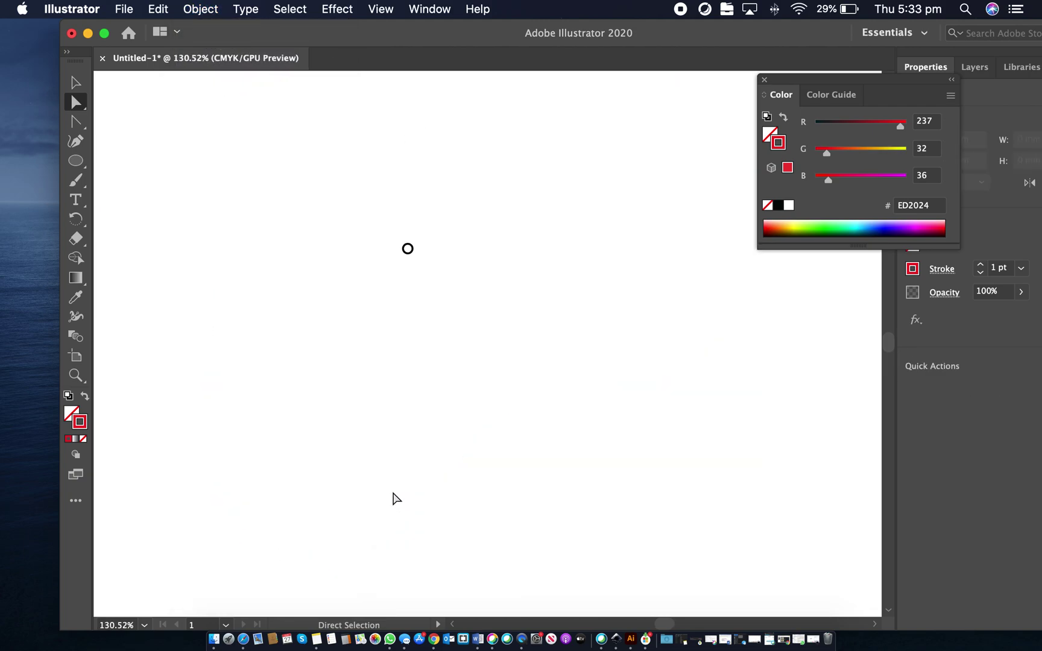
left_click(158, 9)
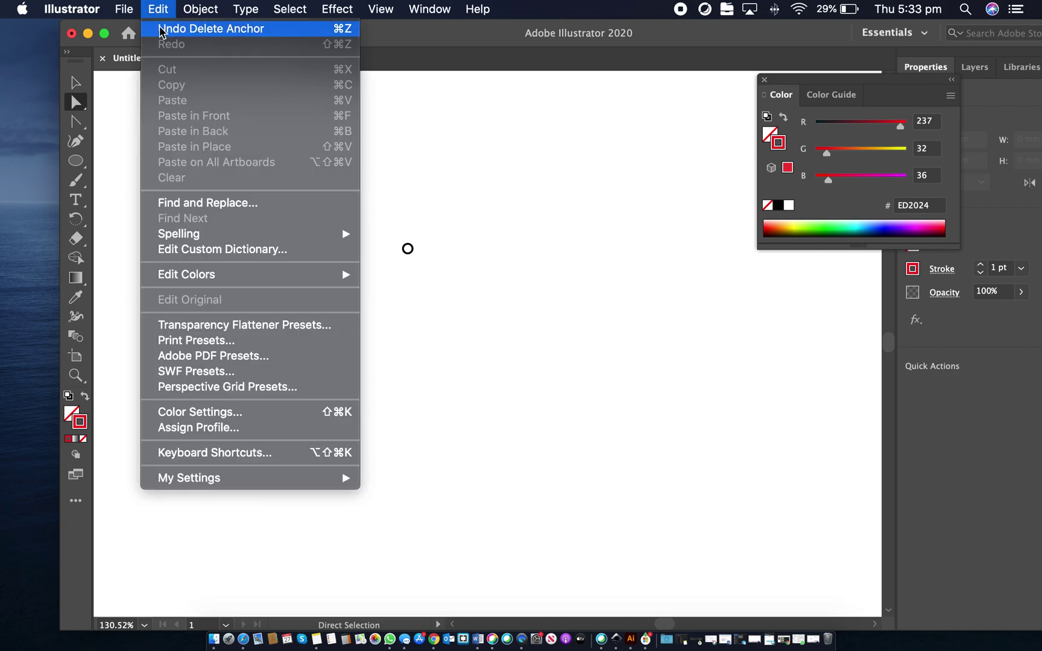
left_click(161, 30)
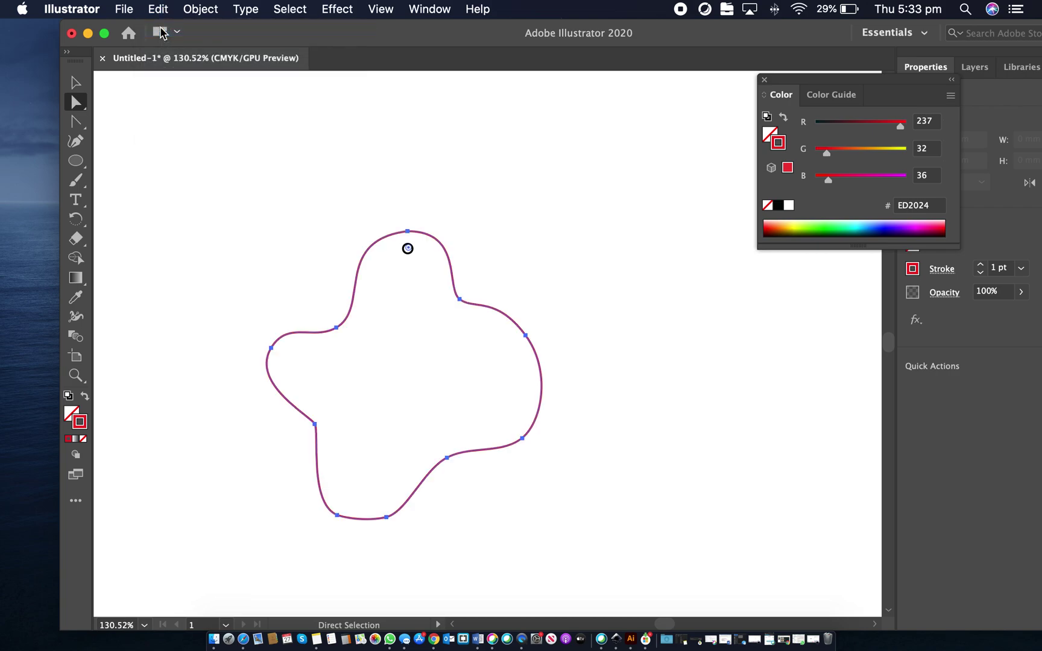
Select only the bottom lobe's left anchor and remove it with Remove Anchor Points, keeping the path closed
left_click(314, 564)
left_click(337, 516)
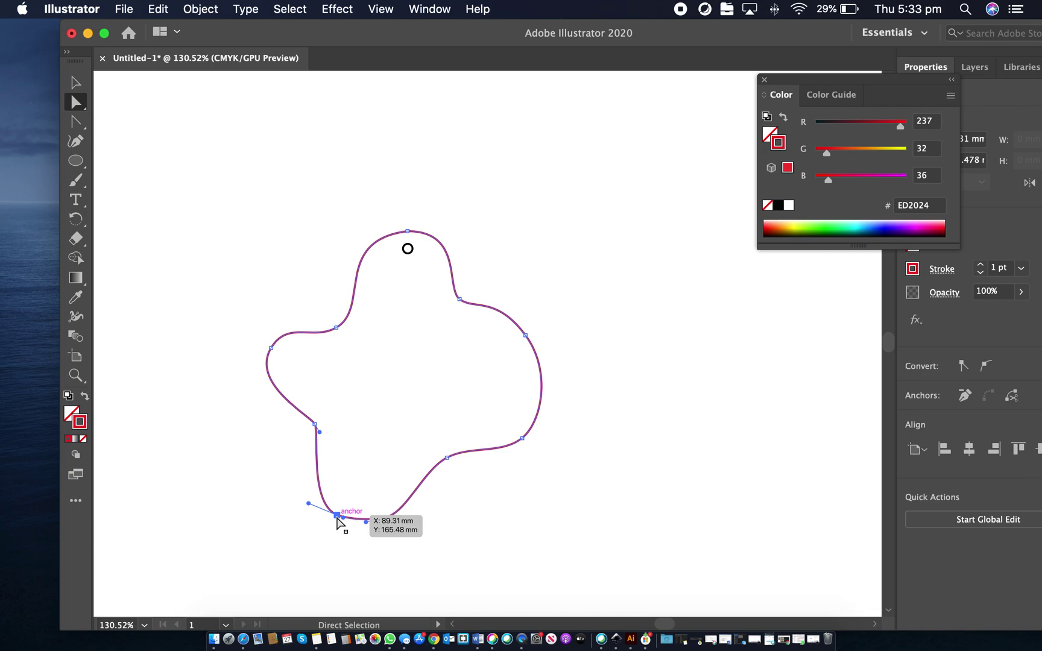
left_click(211, 9)
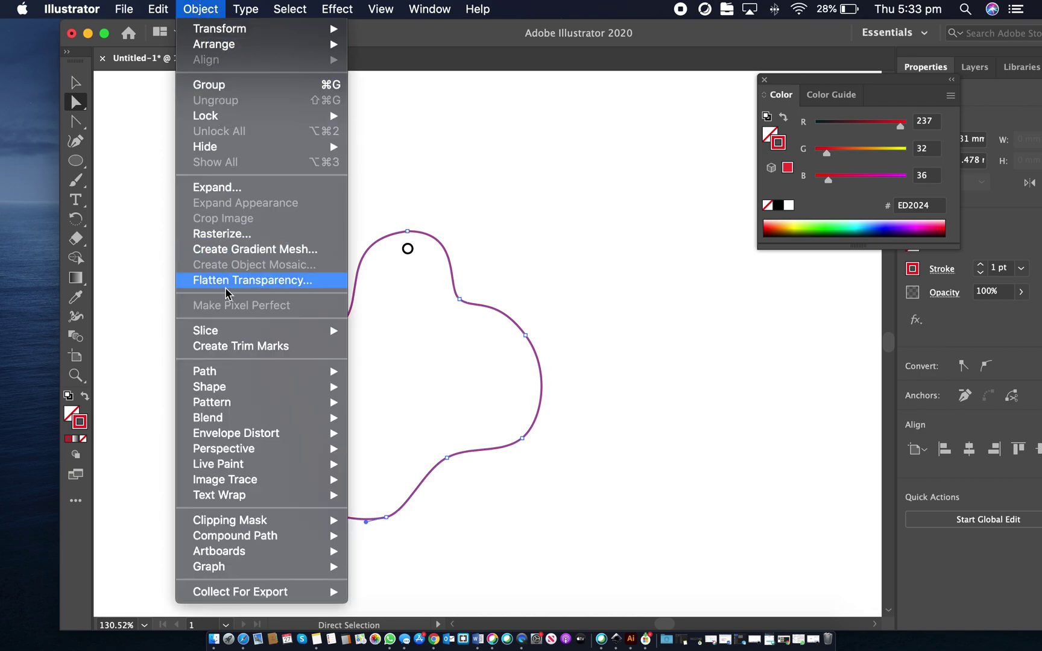
mouse_move(223, 377)
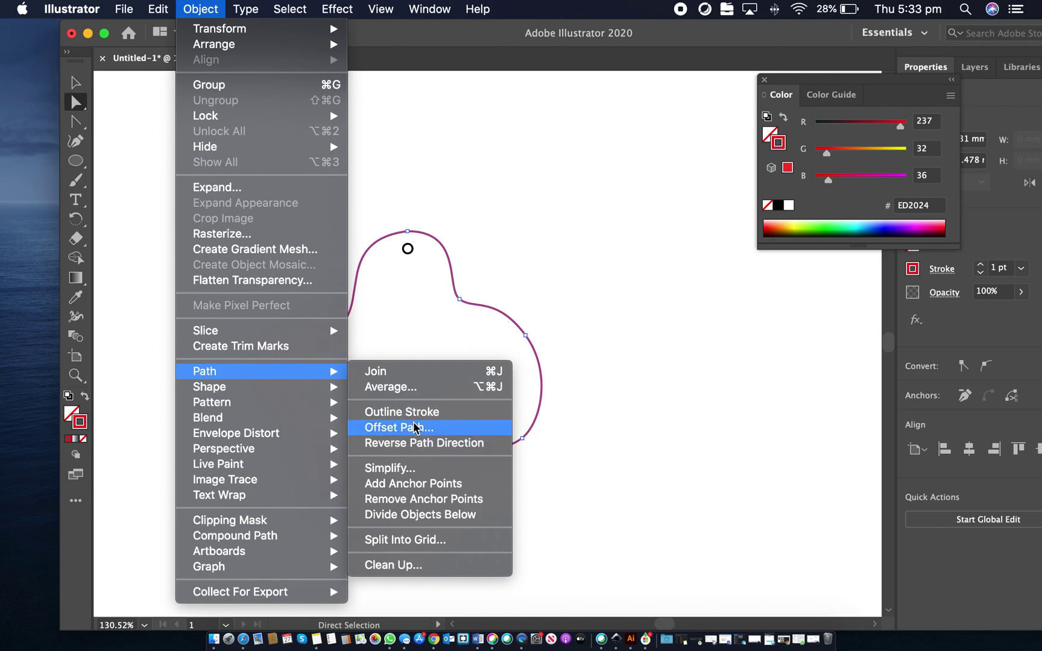
left_click(396, 499)
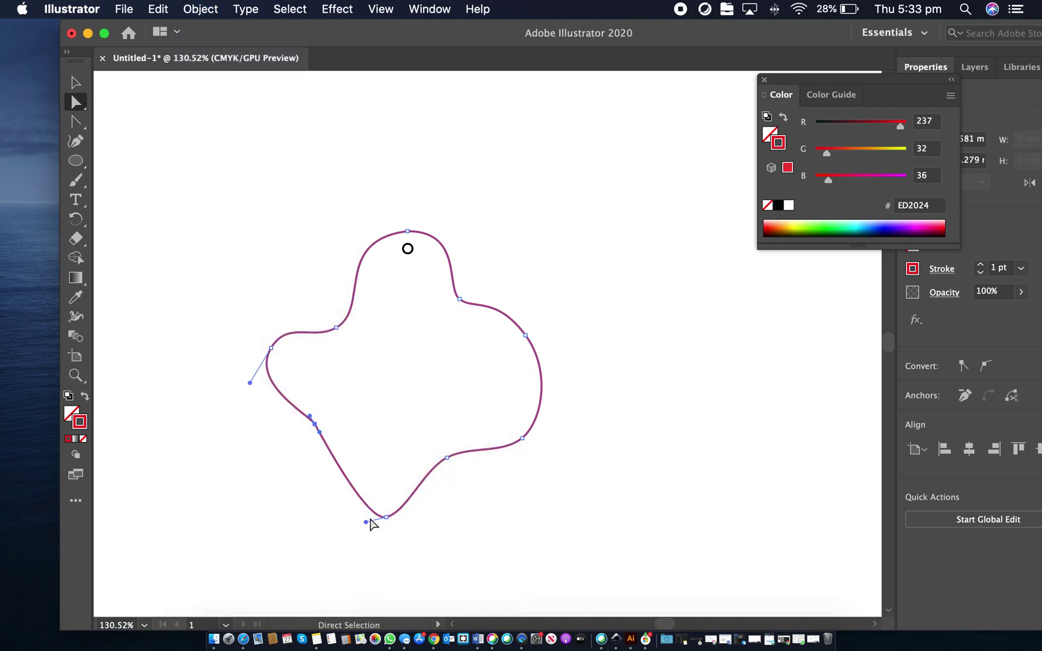
Extend both handles of the bottom anchor and the lower handle of the left inner anchor to round the bottom lobe, and deselect the outline
left_click_drag(331, 521, 305, 526)
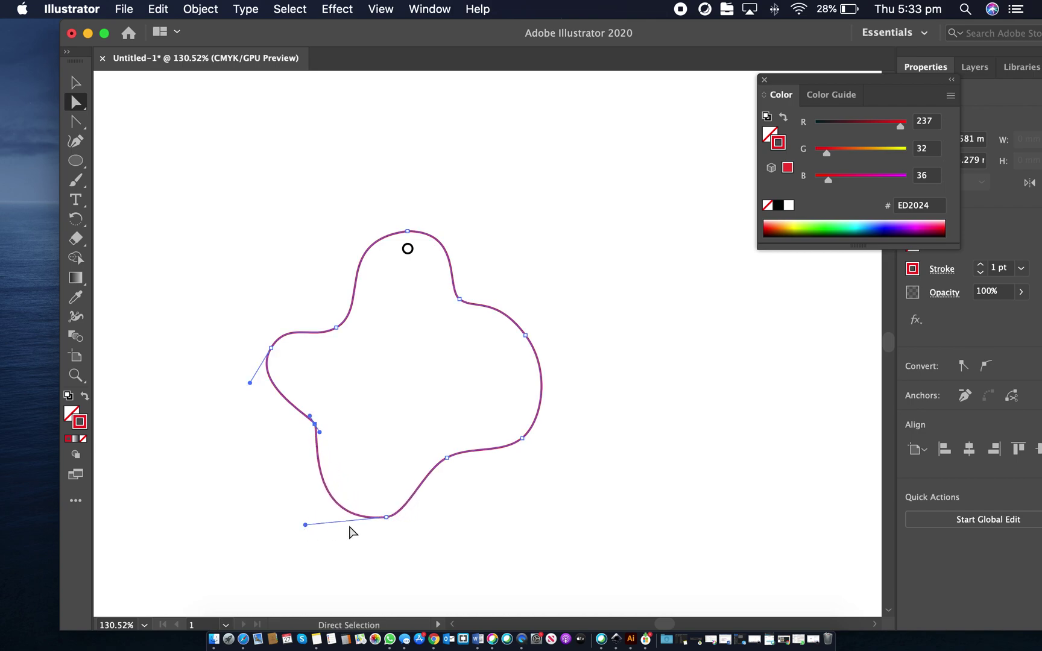
left_click(387, 517)
left_click_drag(408, 516, 431, 514)
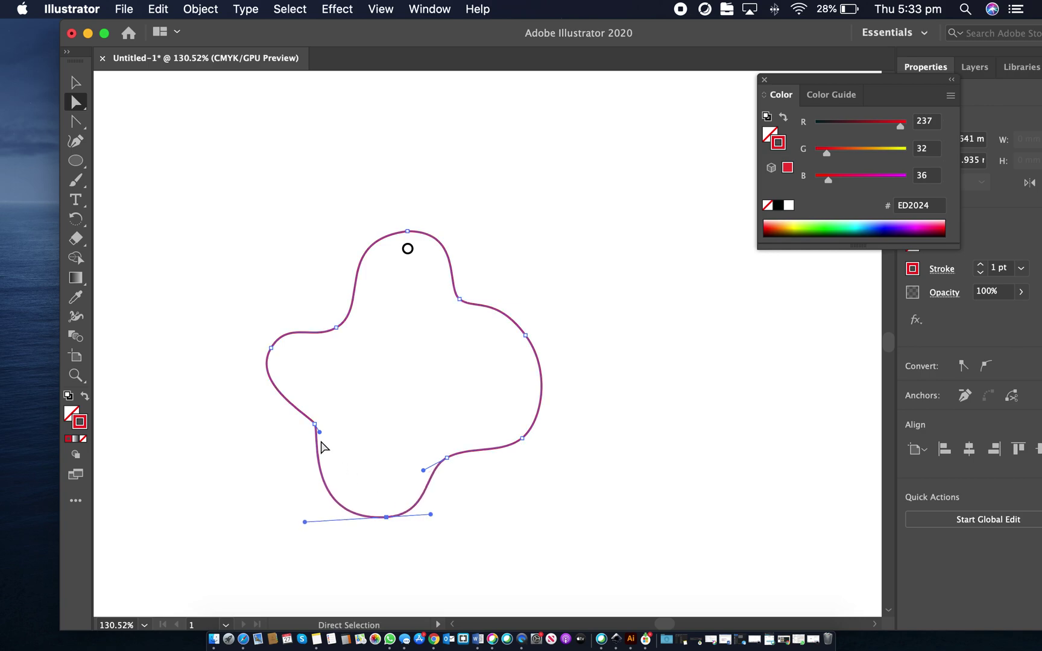
left_click_drag(319, 432, 344, 465)
left_click(75, 83)
left_click(192, 208)
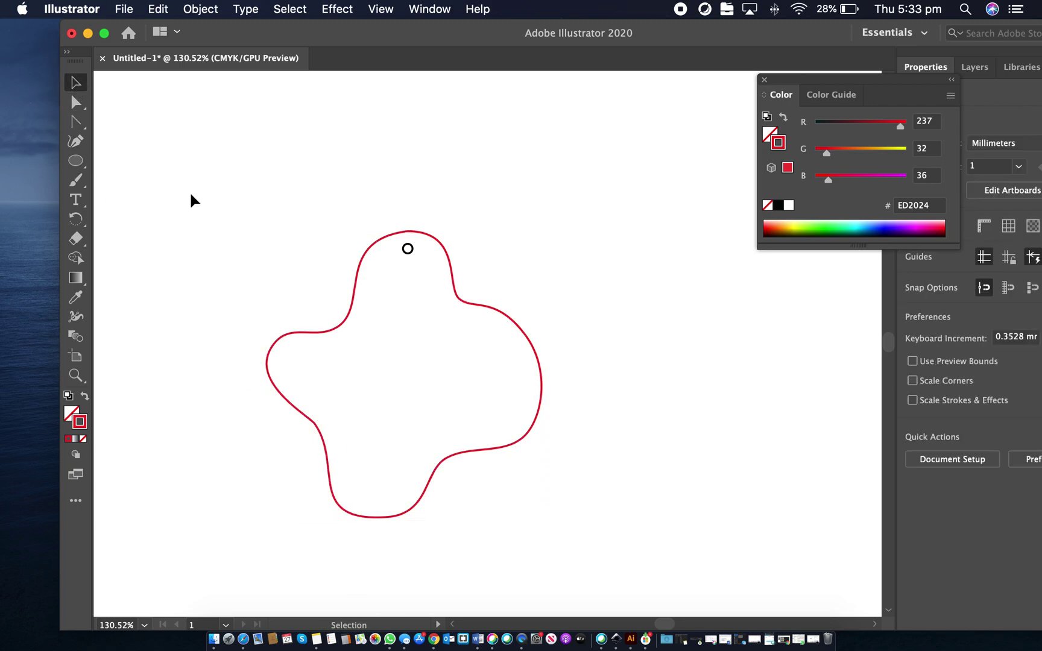
Select the outline and the hole circle together and set their stroke colour to white, FFFFFF
left_click_drag(190, 176, 601, 428)
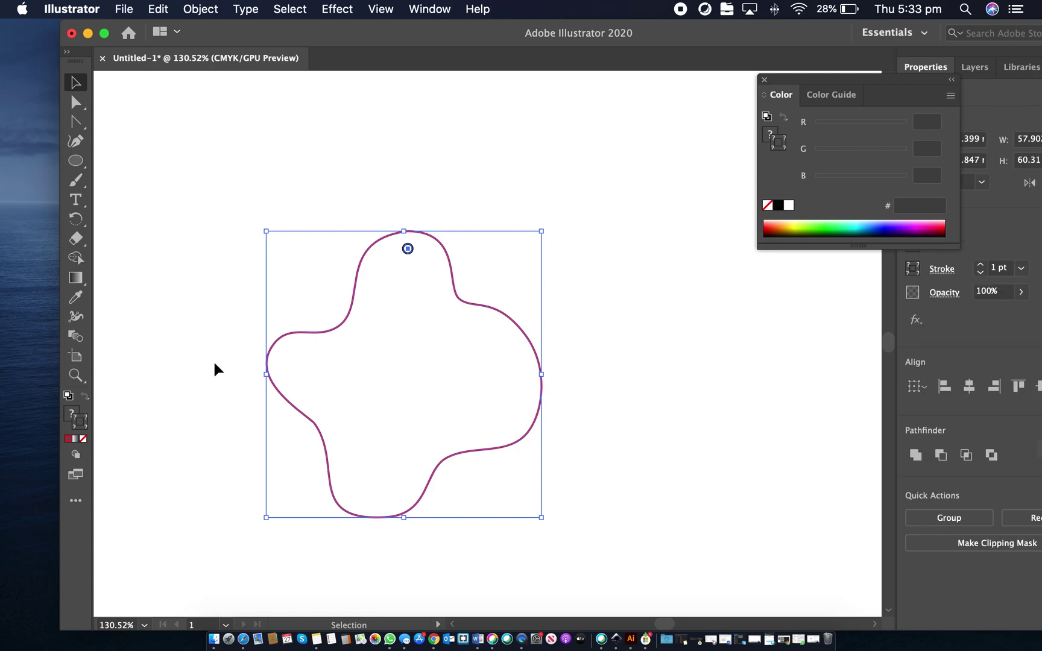
double_click(85, 426)
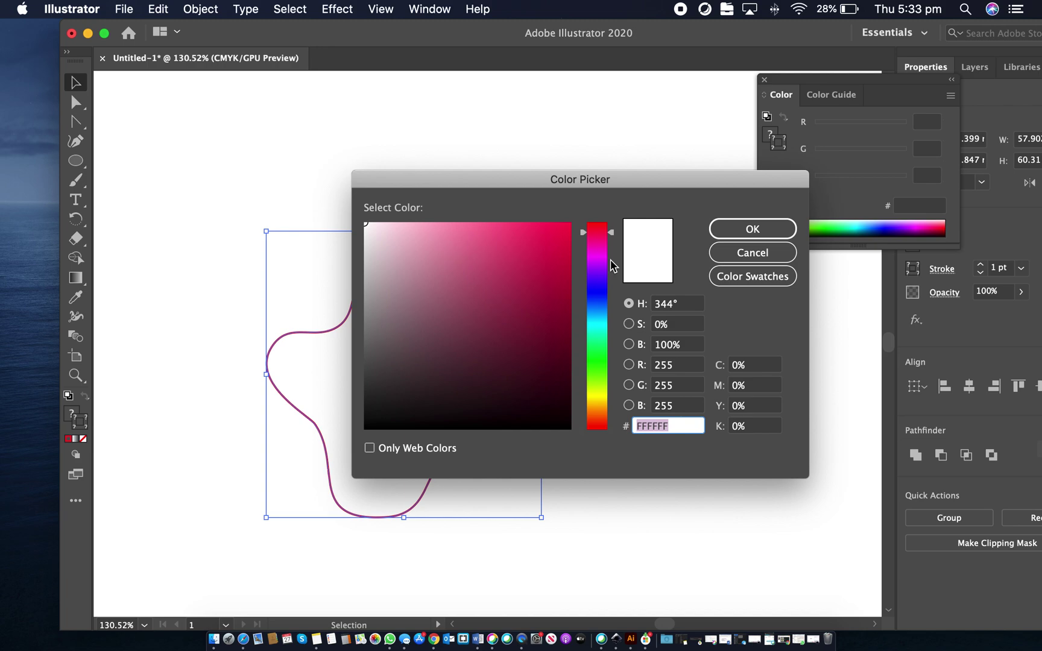
left_click(765, 222)
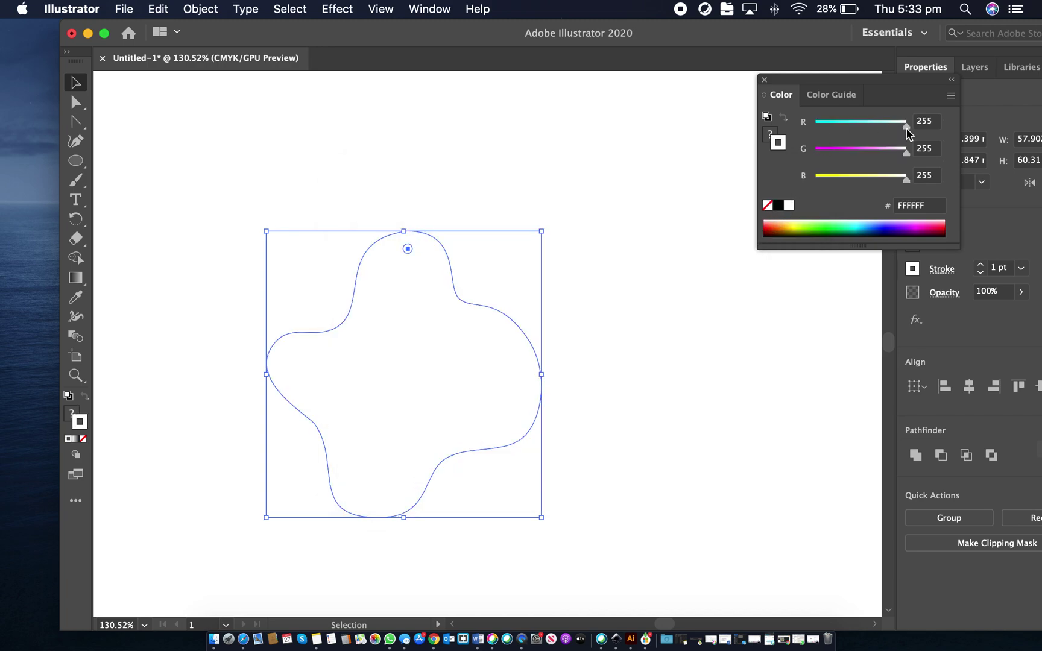
Change the stroke of the outline and hole to red, FF0000, at 0.1 pt weight, and deselect them
left_click_drag(906, 152, 795, 158)
left_click_drag(906, 179, 772, 180)
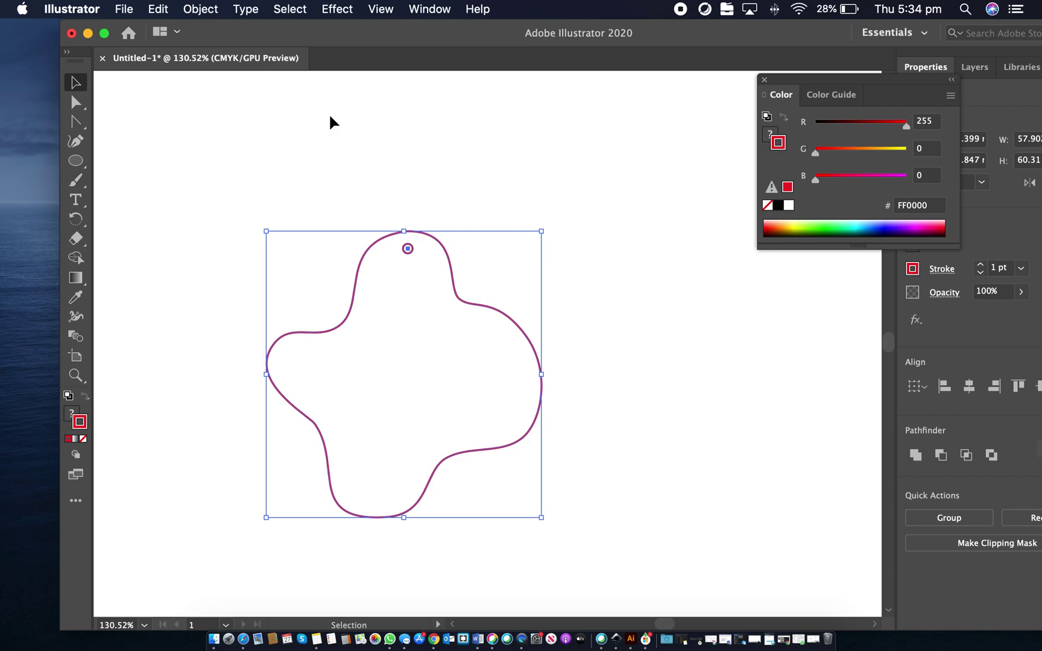
double_click(499, 29)
left_click_drag(444, 5, 493, 13)
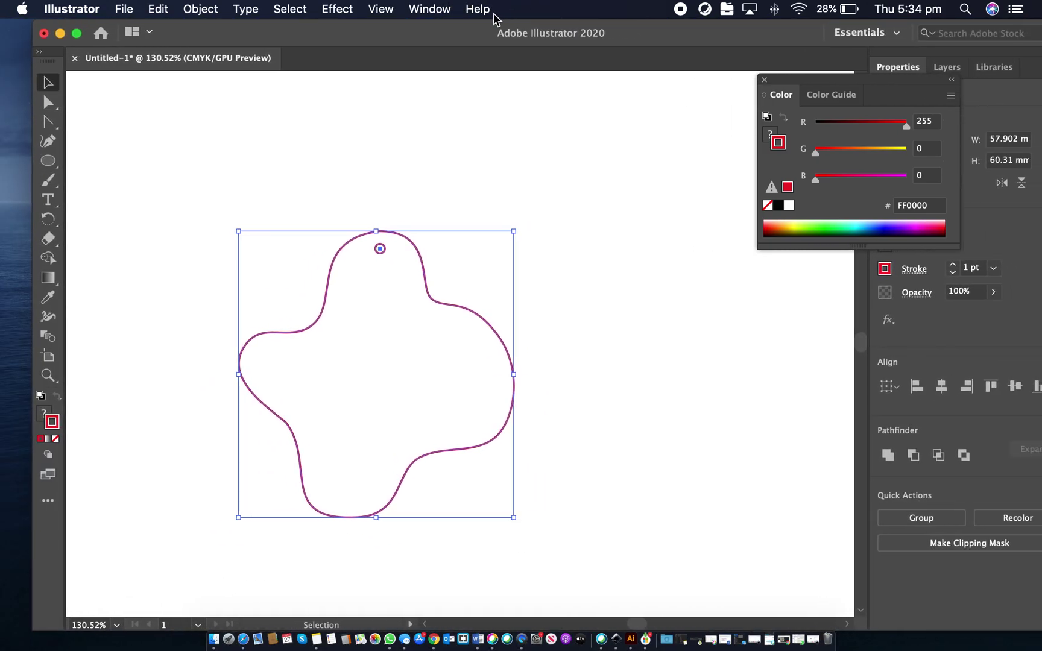
left_click(968, 268)
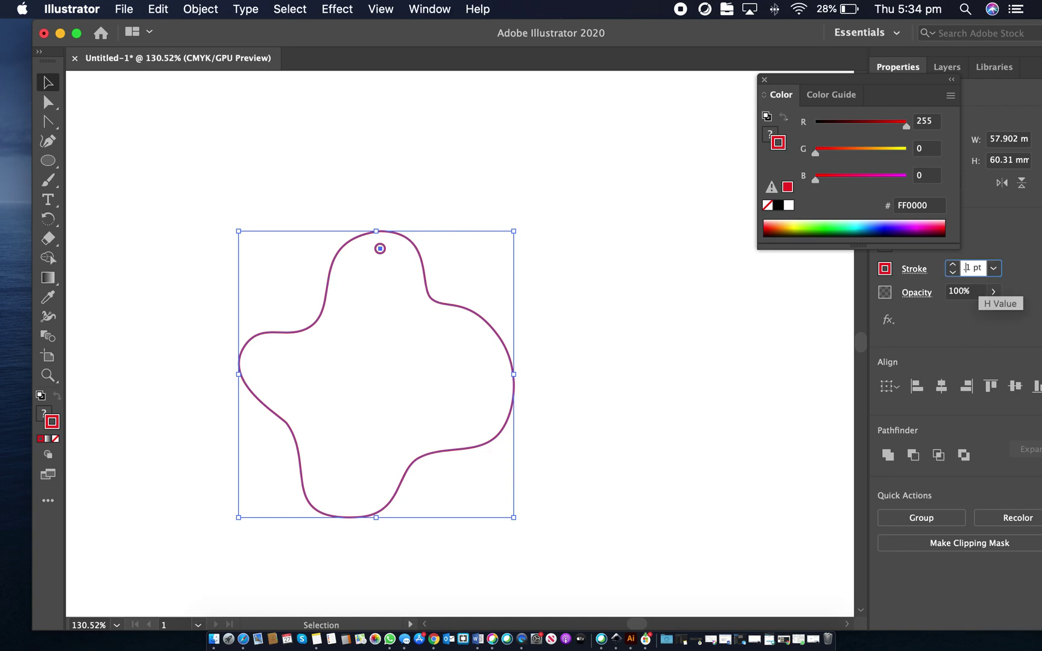
type("0.")
key("Return")
left_click(755, 304)
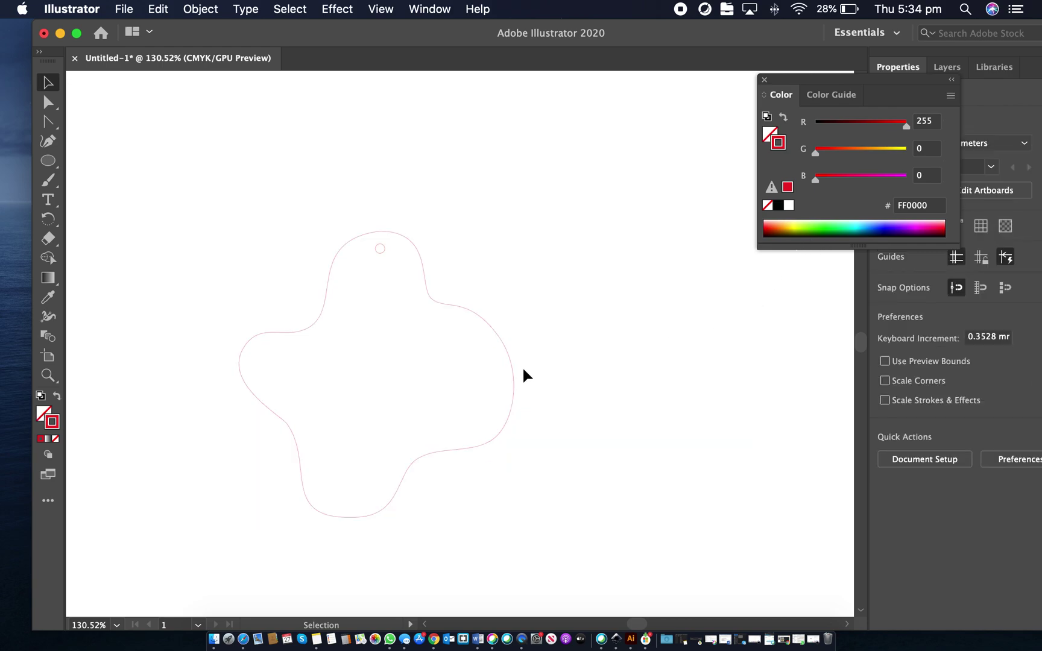
Duplicate the outline, scale the copy proportionally to about 40.7 by 42.4 mm, and centre it inside the original below the hole
scroll(301, 386, "up", 5)
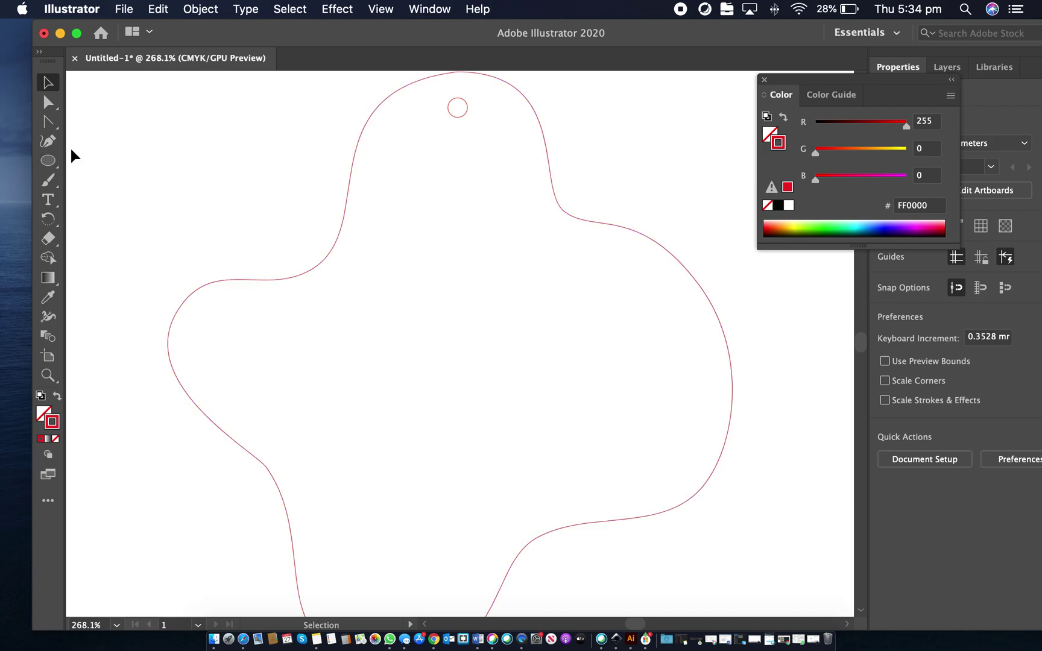
left_click(339, 235)
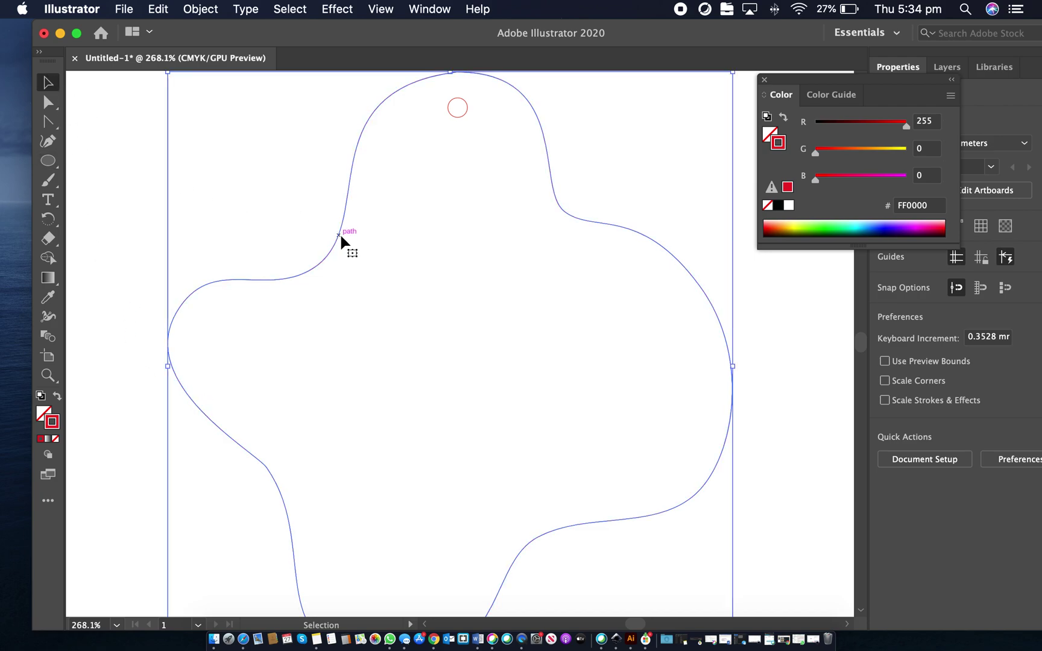
key("a")
key("super+v")
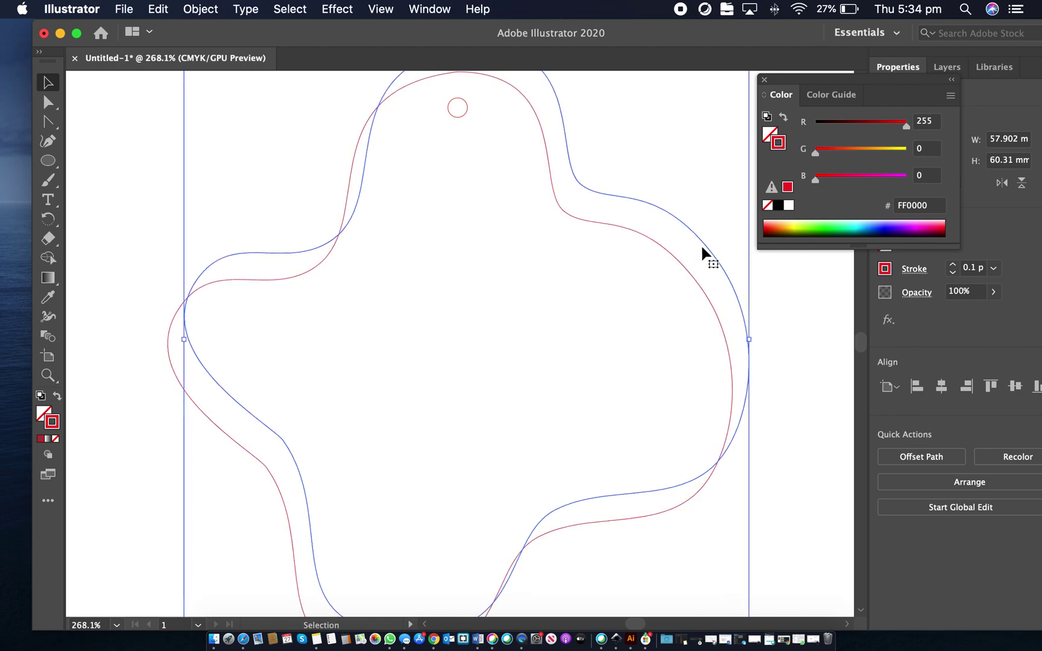
scroll(648, 327, "up", 3)
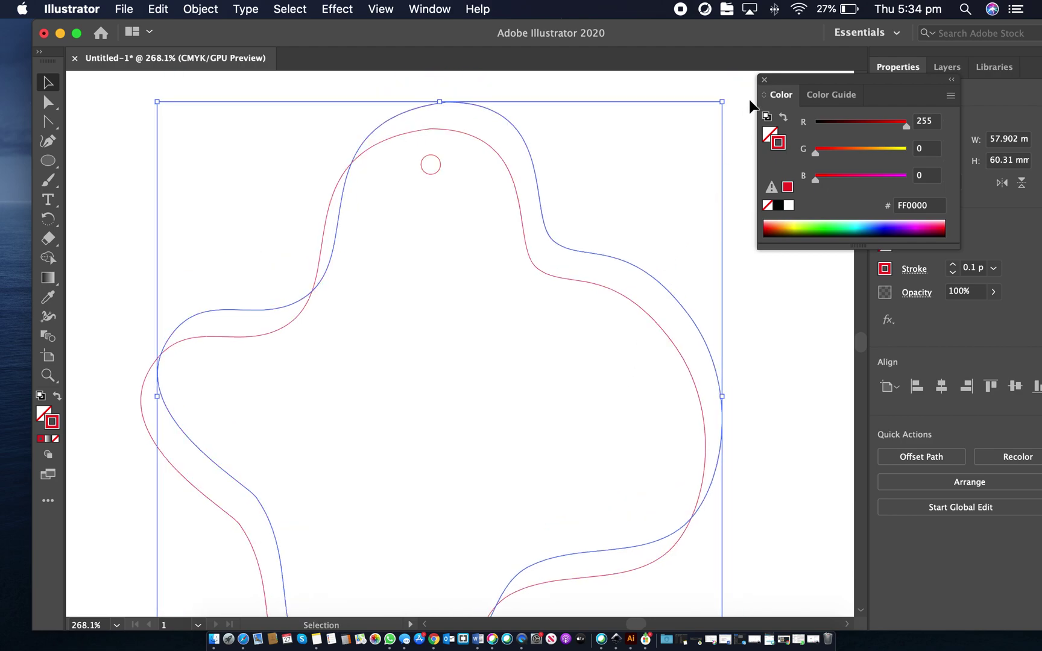
left_click_drag(723, 102, 616, 279)
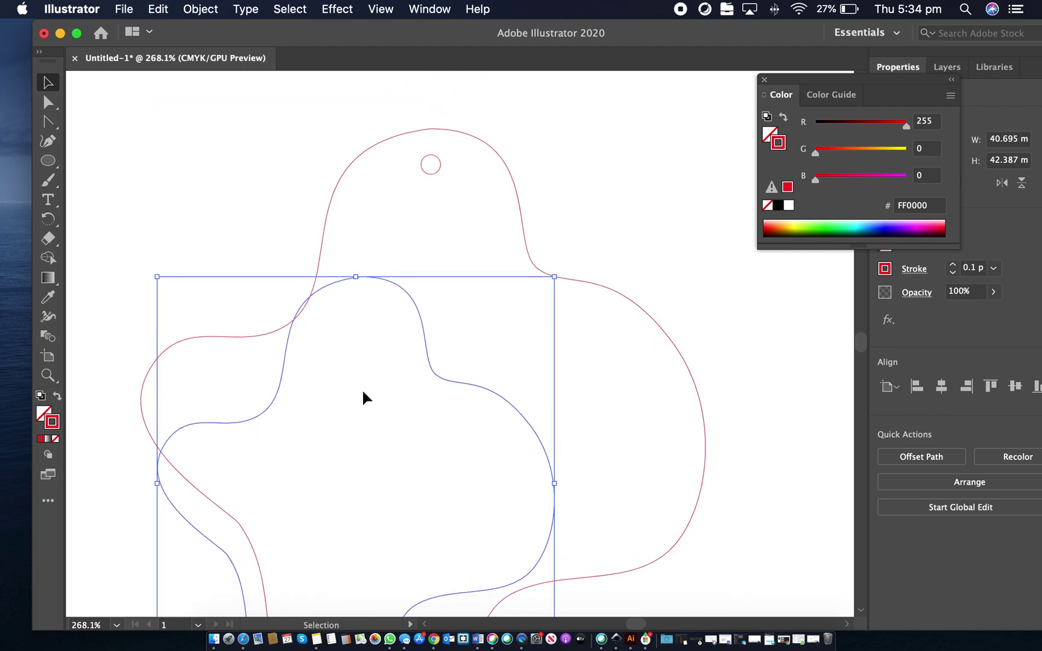
left_click_drag(434, 375, 510, 313)
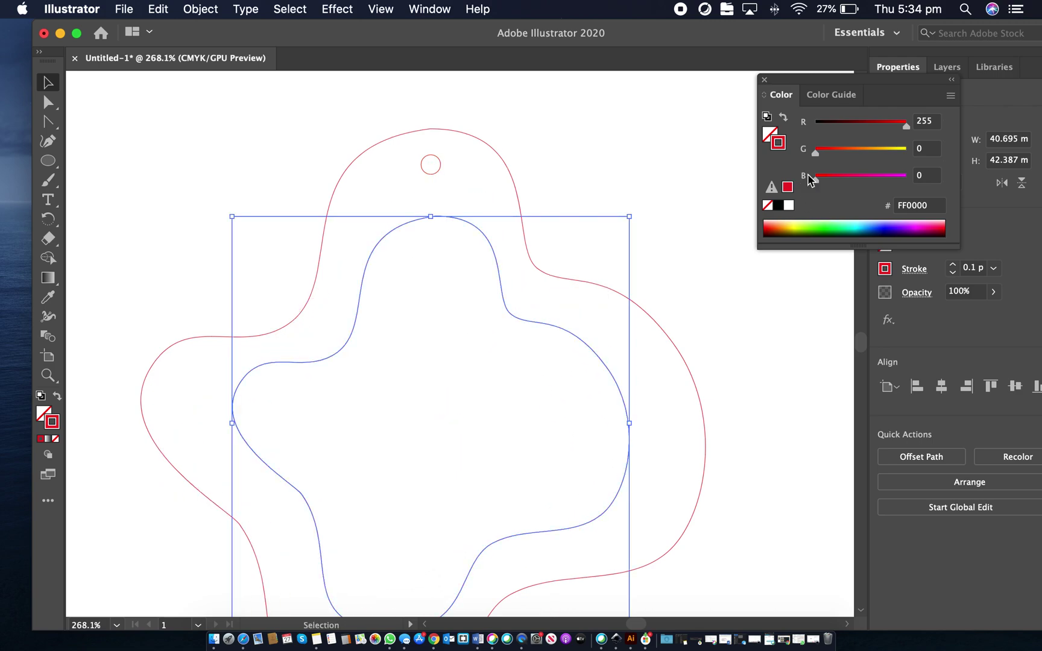
Set the smaller inner outline's stroke colour to blue, 0000FF, and deselect it
left_click_drag(817, 180, 928, 179)
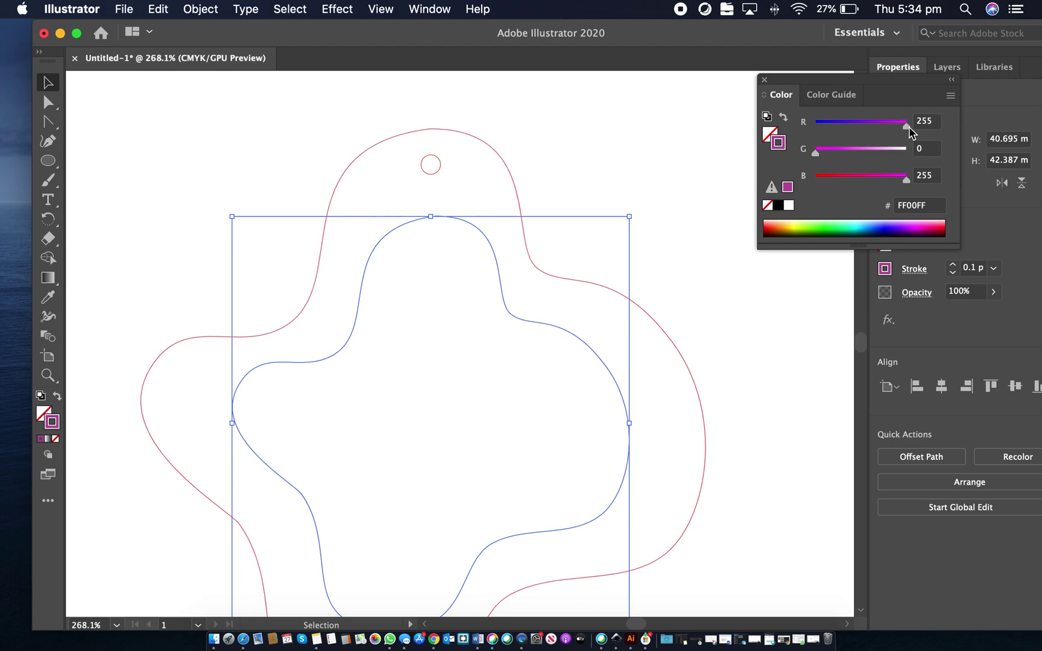
left_click_drag(908, 127, 815, 128)
left_click(636, 133)
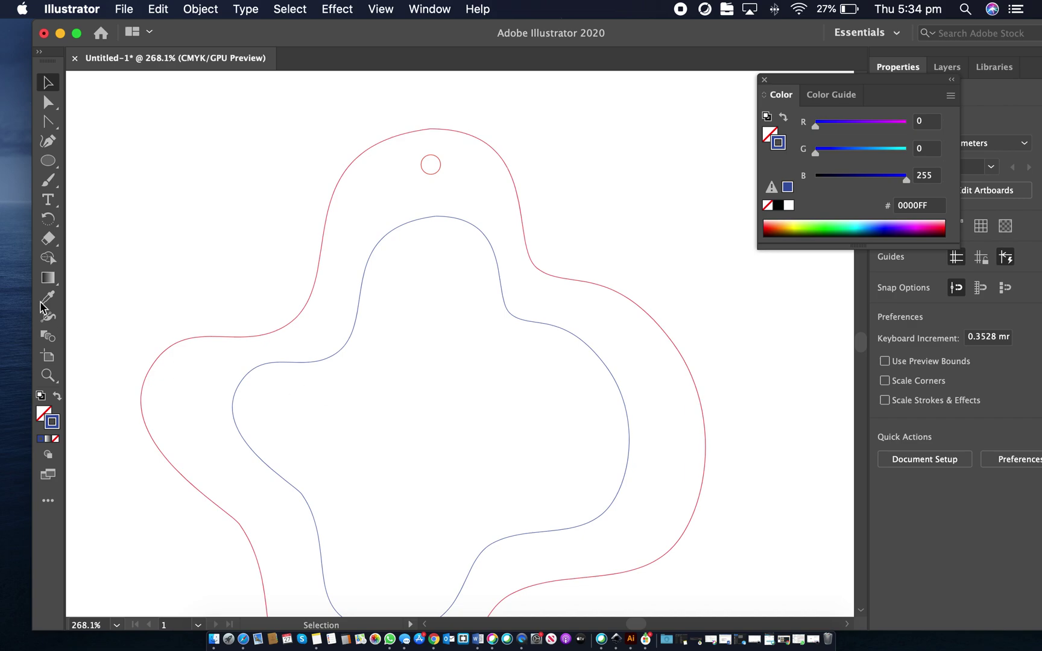
Try a first name as 12 pt Myriad Pro text in the middle of the inner outline, and delete the text
left_click(48, 199)
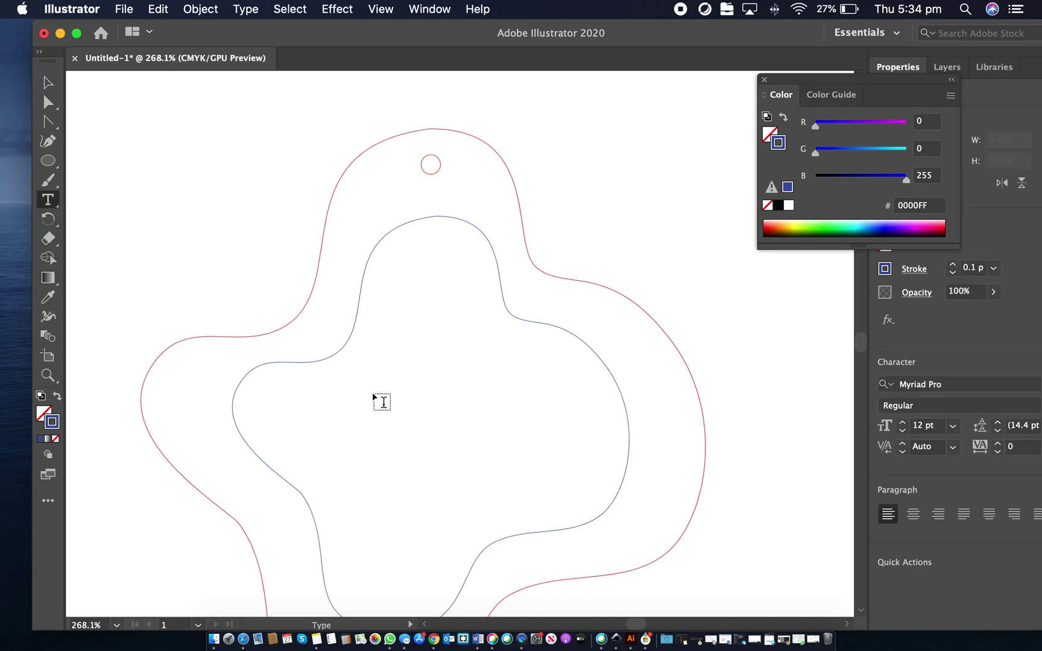
left_click(382, 402)
left_click_drag(382, 379, 602, 396)
type("Gemma")
left_click(48, 84)
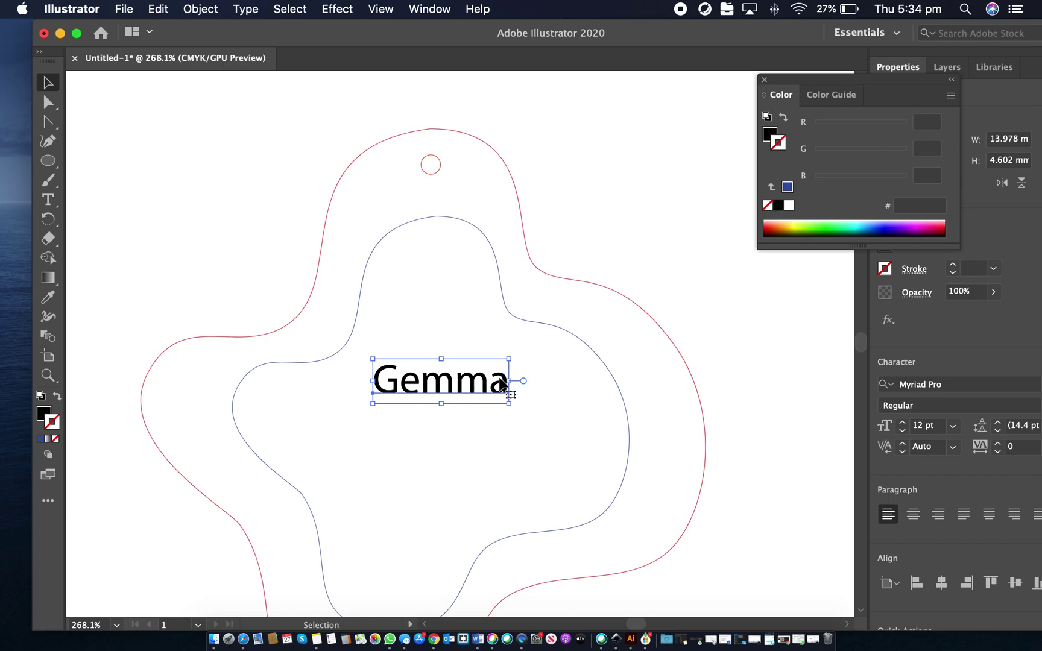
left_click(455, 425)
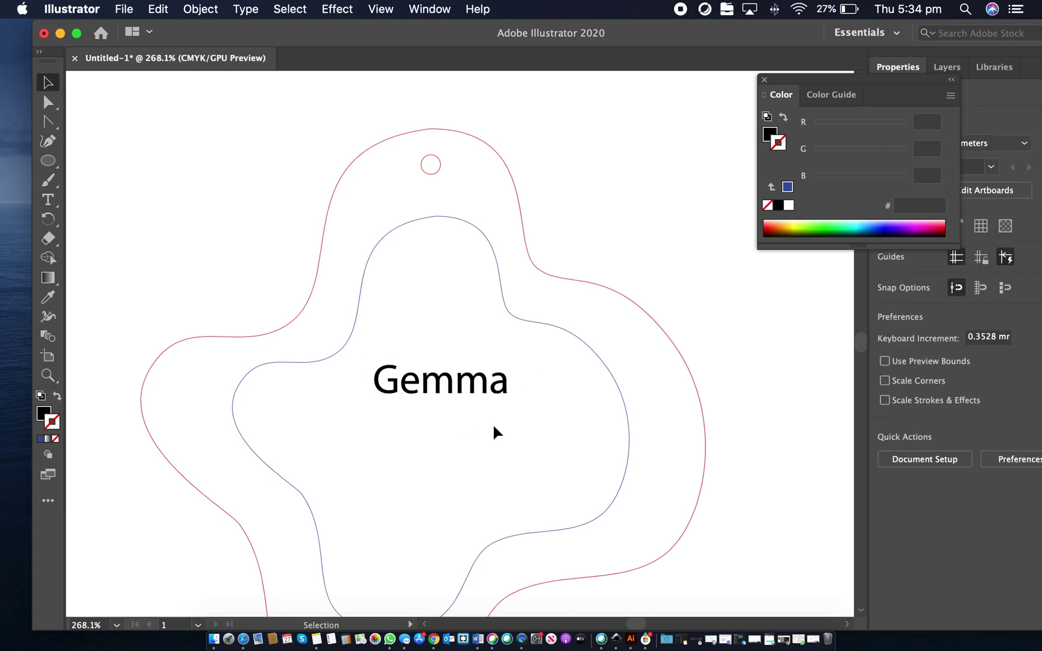
left_click_drag(392, 387, 382, 437)
scroll(437, 382, "down", 5)
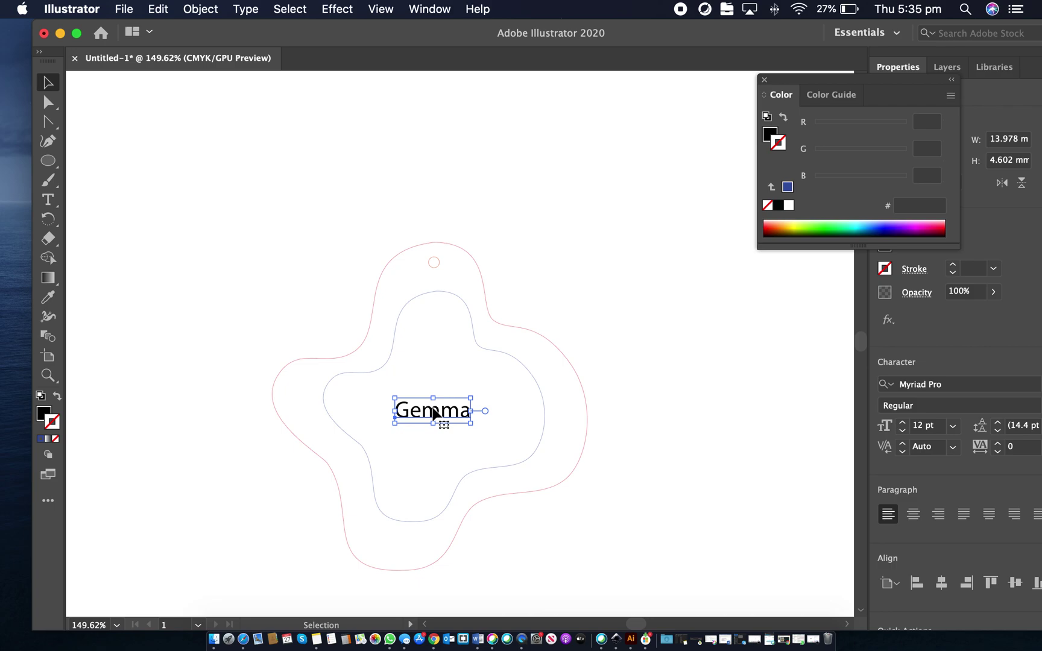
key("BackSpace")
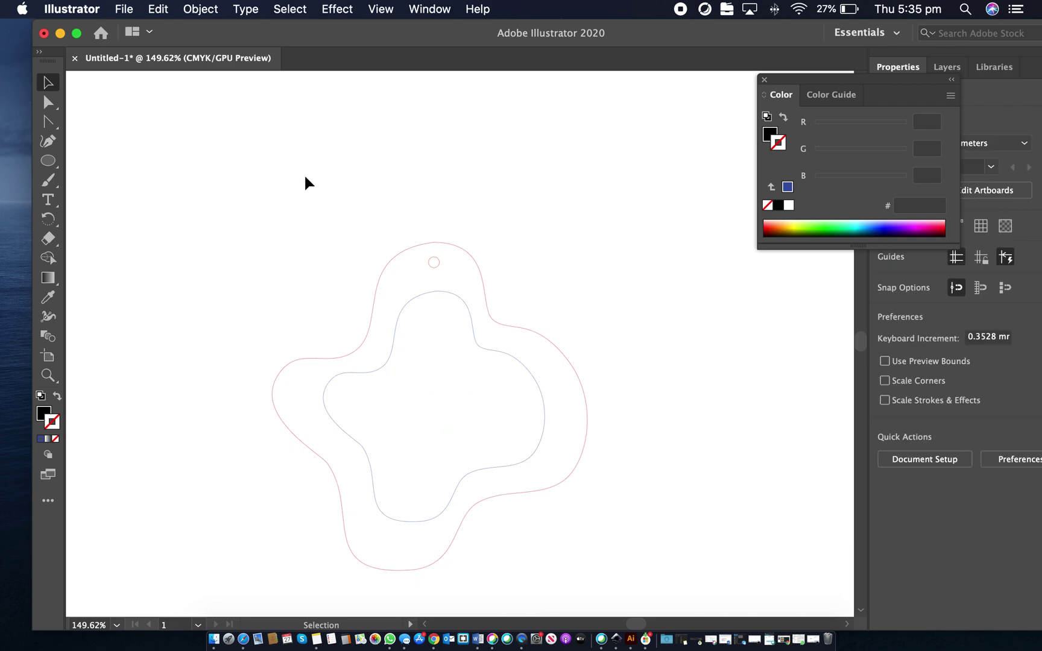
Copy both outlines and the hole together, paste the duplicate, and place it directly to the right of the original at the same height
scroll(302, 219, "down", 10)
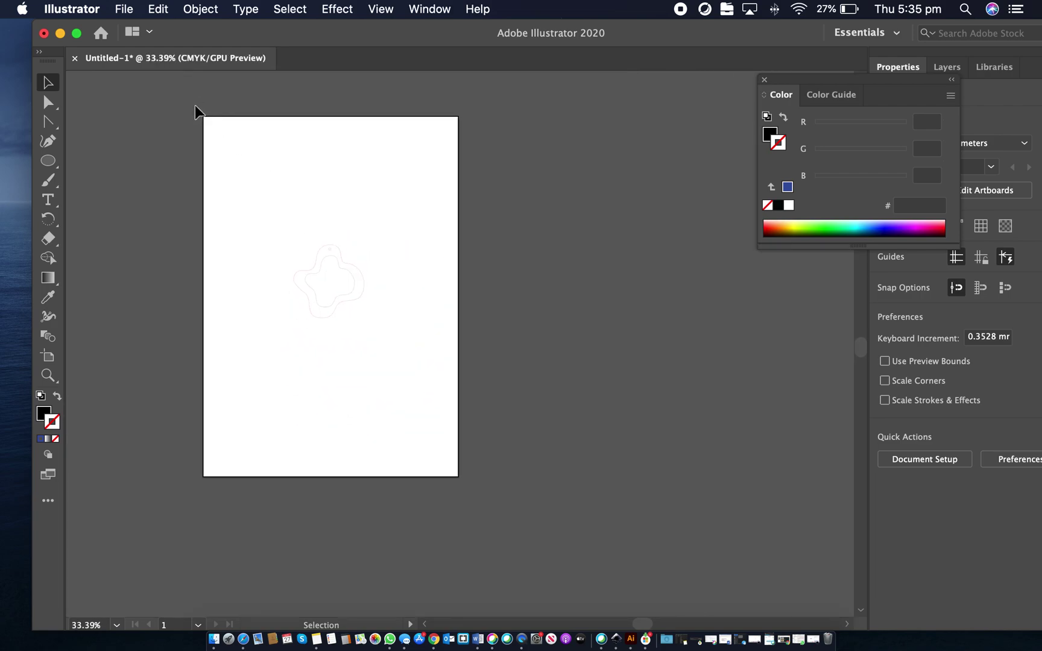
key("super+a")
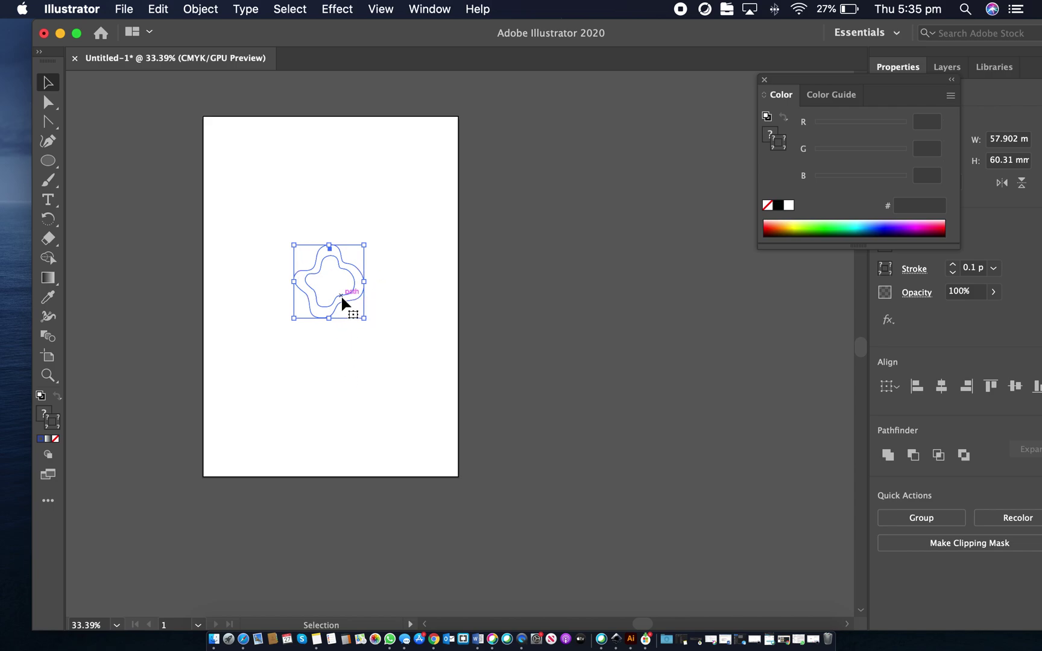
left_click(342, 323)
scroll(339, 323, "up", 2)
scroll(339, 323, "up", 5)
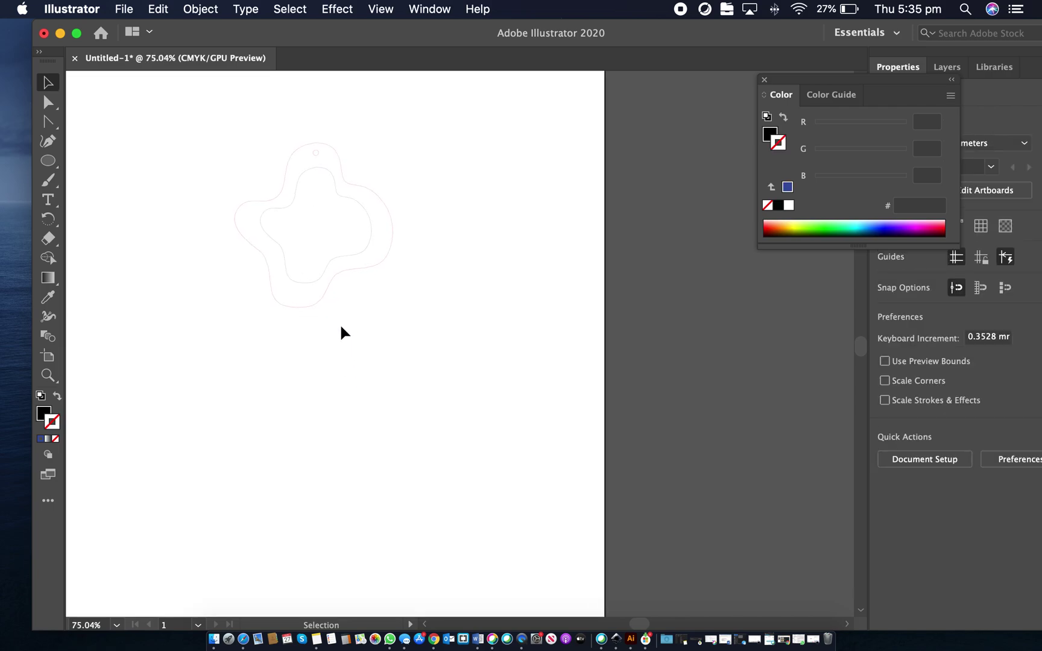
left_click(307, 240)
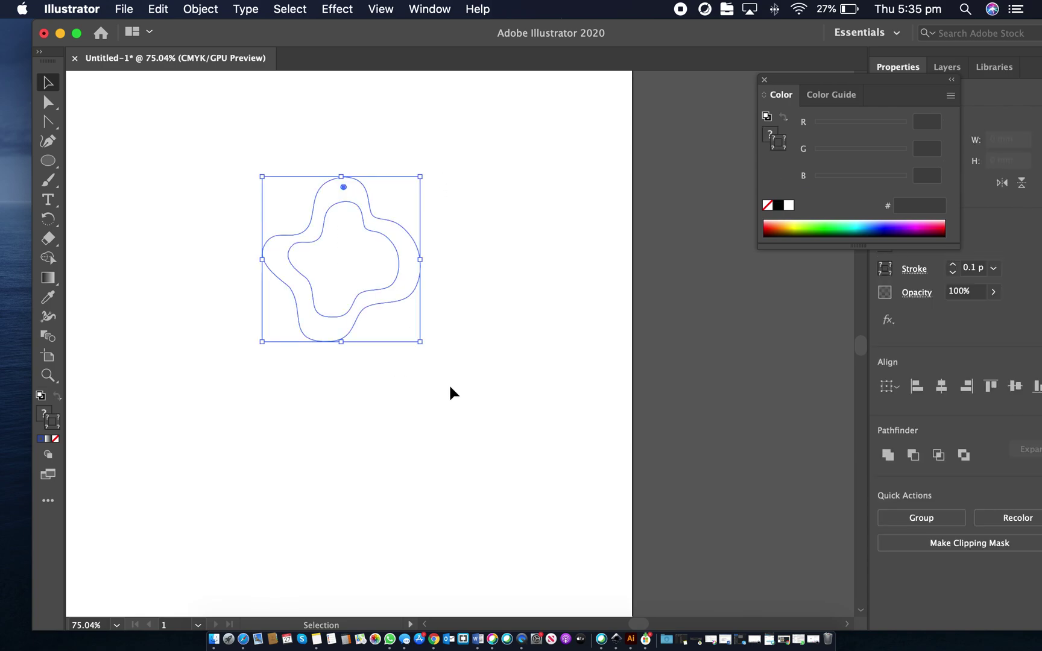
key("super+c")
key("super+v")
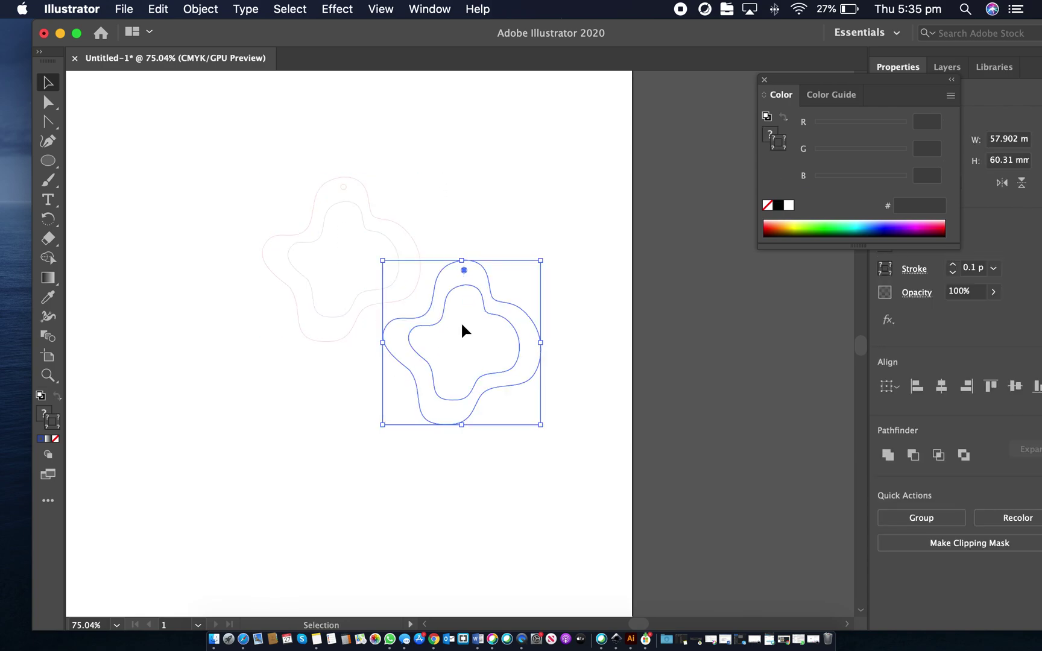
left_click_drag(491, 310, 533, 234)
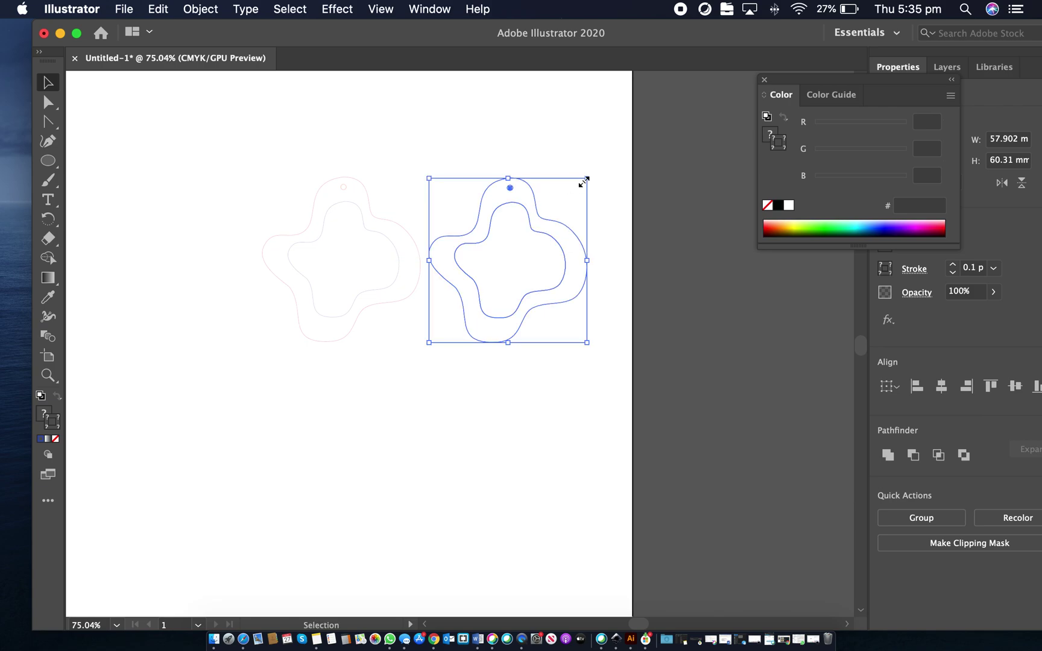
Group the duplicate's two outlines and hole, and group the original's shapes separately
right_click(534, 209)
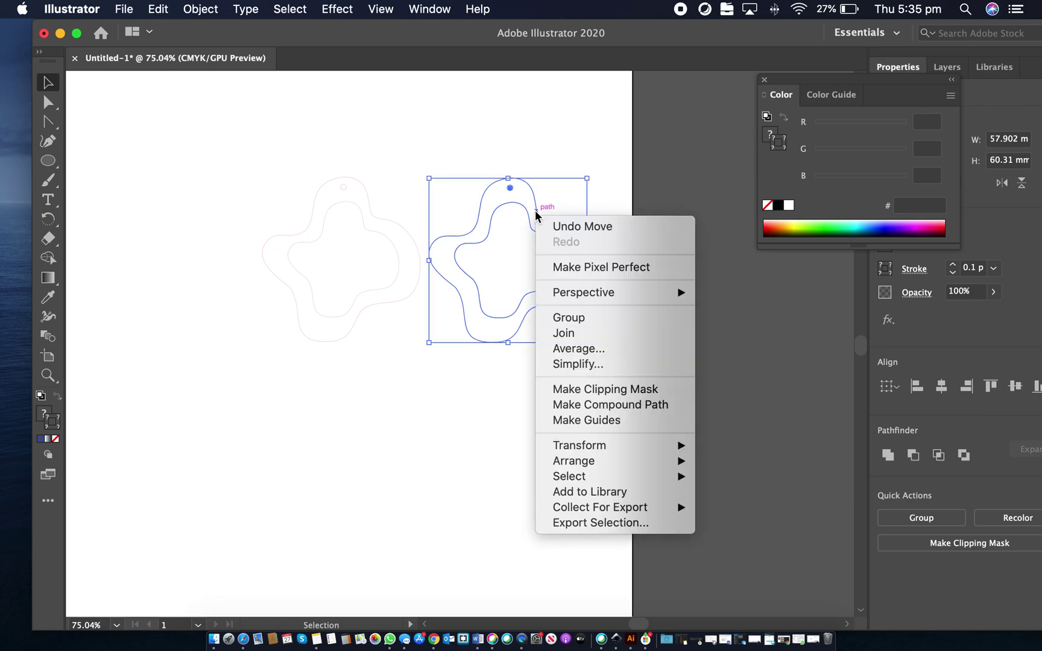
left_click(611, 318)
left_click_drag(321, 241, 393, 362)
right_click(389, 288)
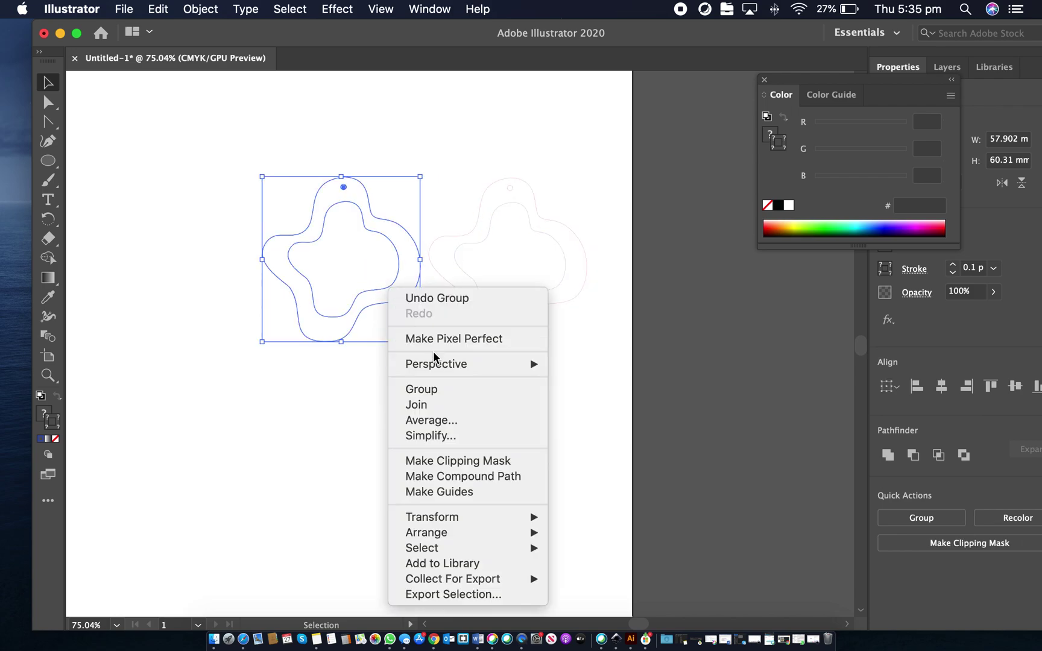
left_click(432, 390)
Rotate the duplicate group clockwise and nest it closely against the original's right side without overlapping
left_click(608, 364)
left_click_drag(546, 296, 546, 325)
left_click_drag(594, 201, 533, 264)
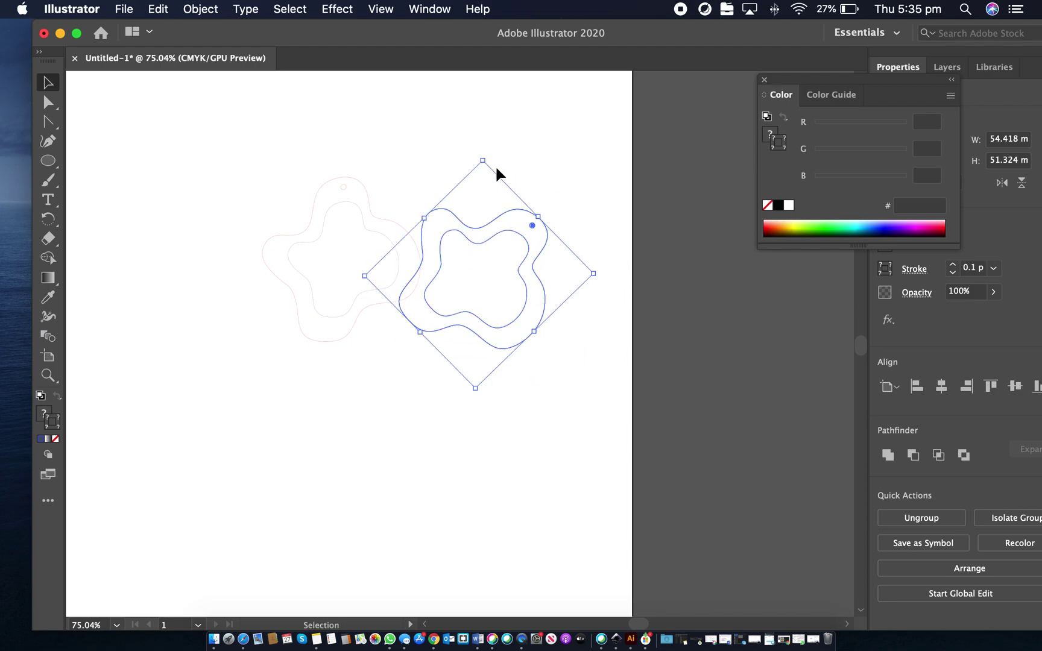
left_click_drag(484, 156, 470, 149)
left_click_drag(478, 220, 486, 225)
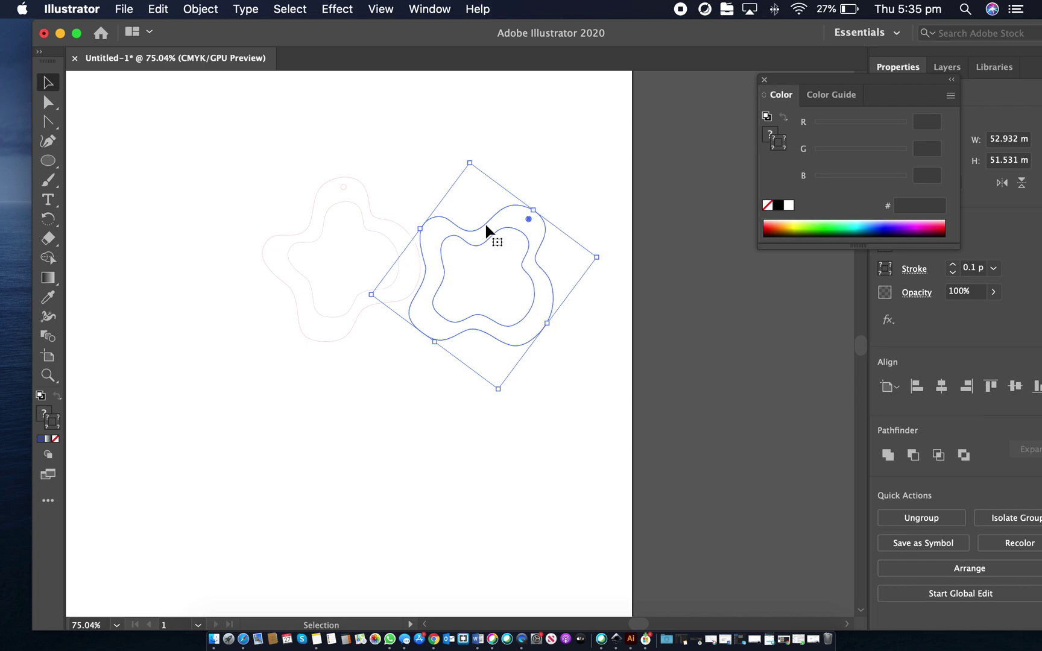
left_click(398, 416)
scroll(462, 298, "up", 5)
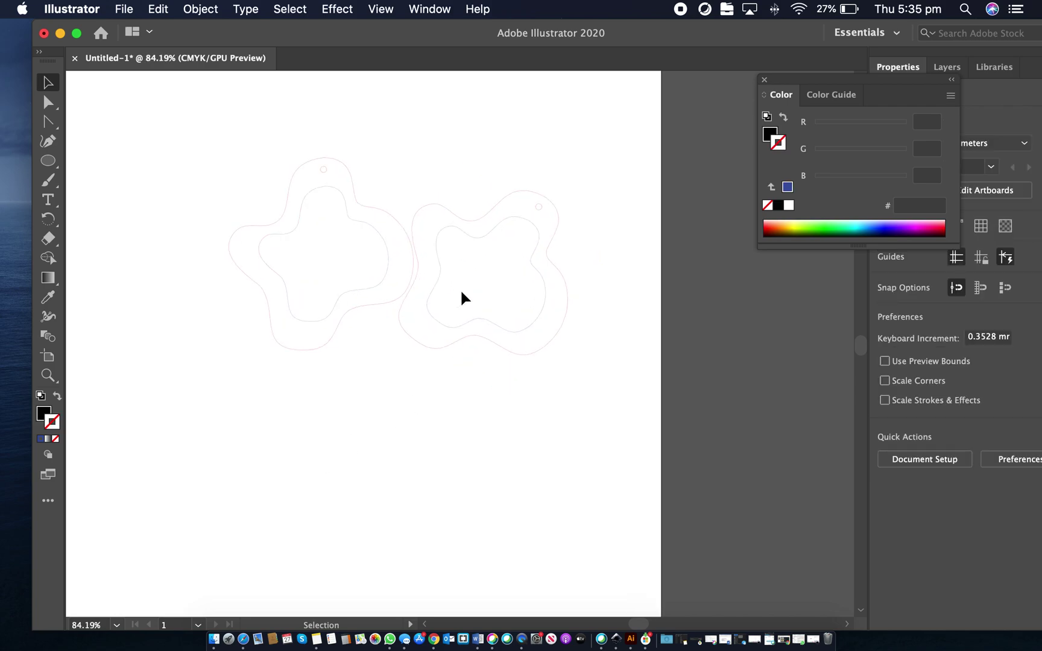
scroll(464, 298, "down", 4)
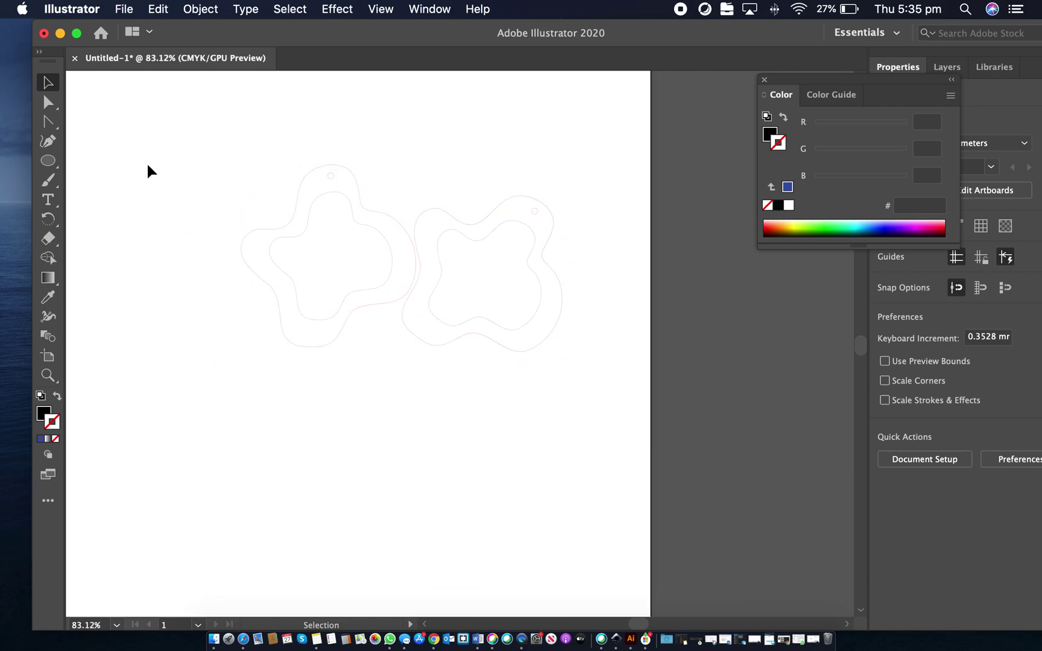
Save the artwork to the Desktop as GJOlaserpiece.eps in Illustrator EPS format, accepting the EPS options
left_click(114, 9)
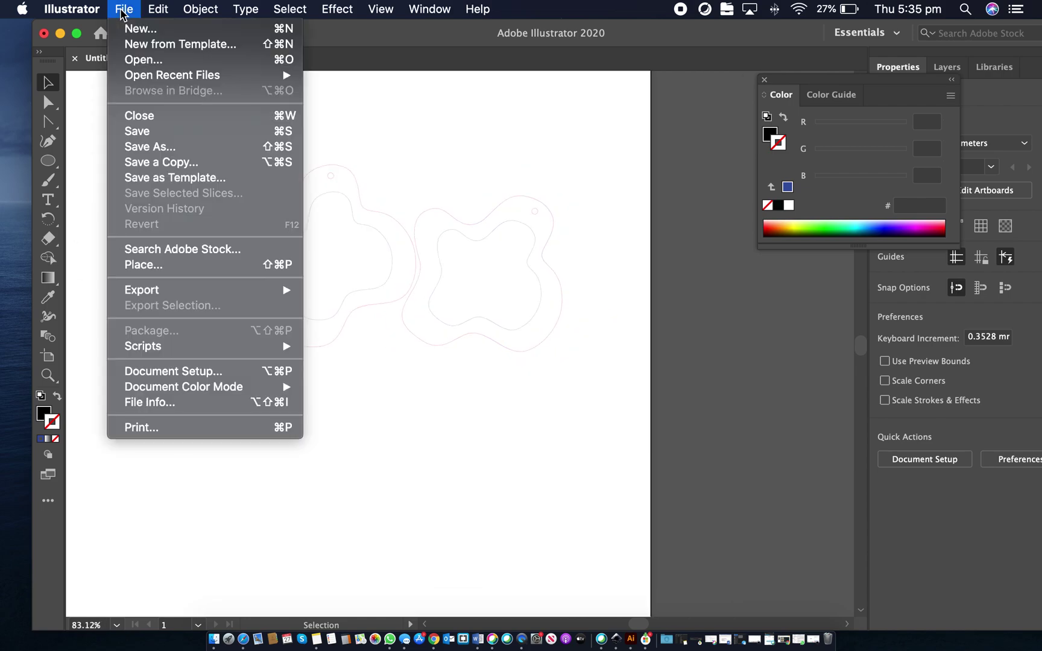
left_click(139, 144)
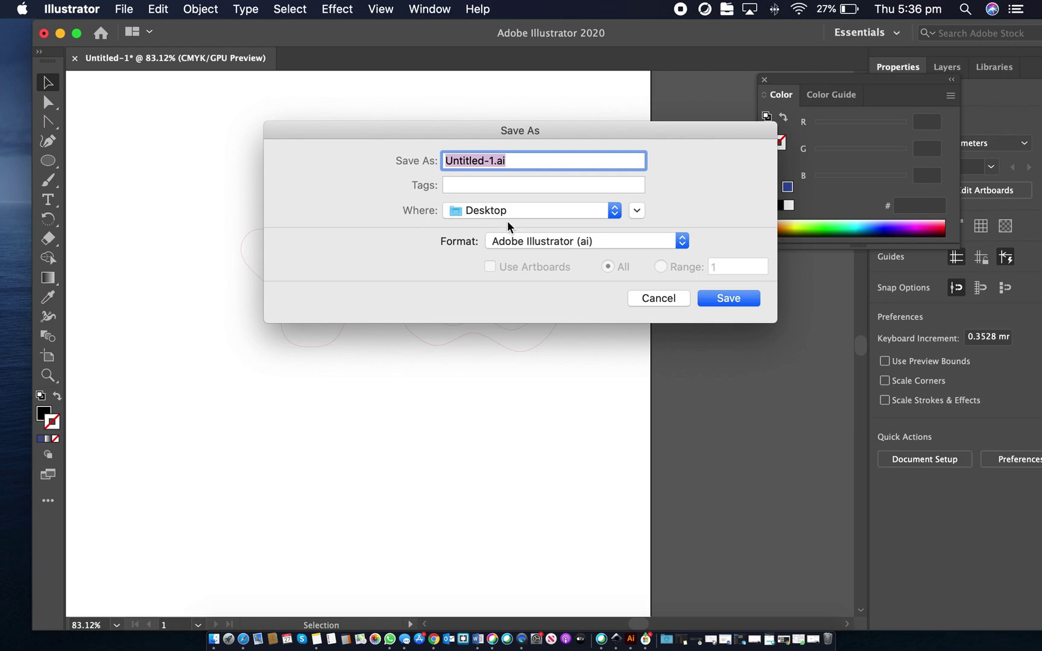
left_click(570, 241)
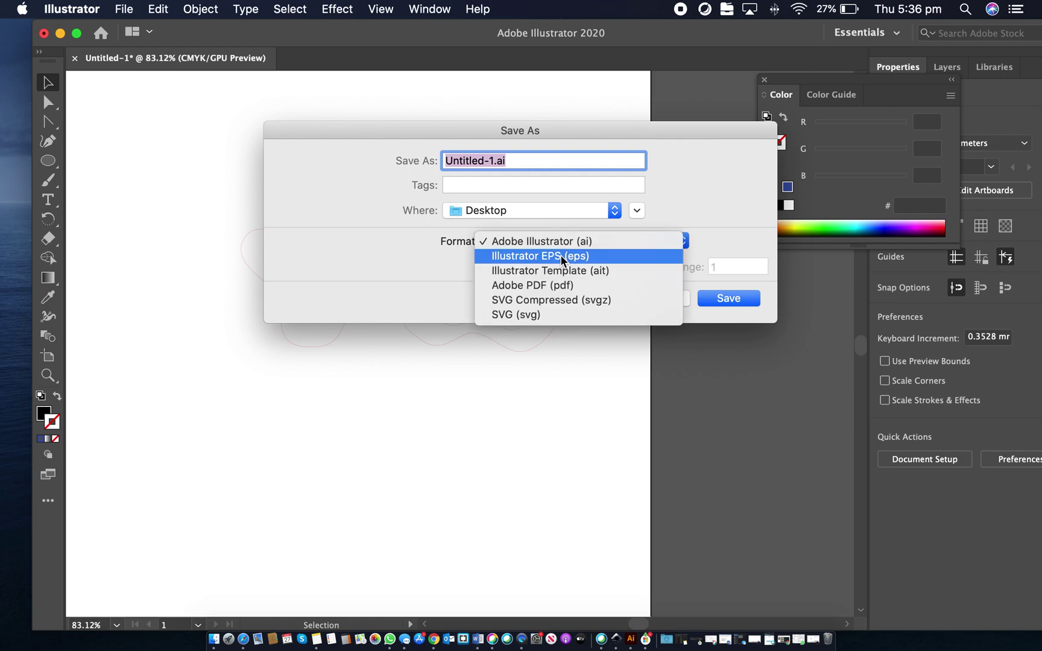
left_click(560, 255)
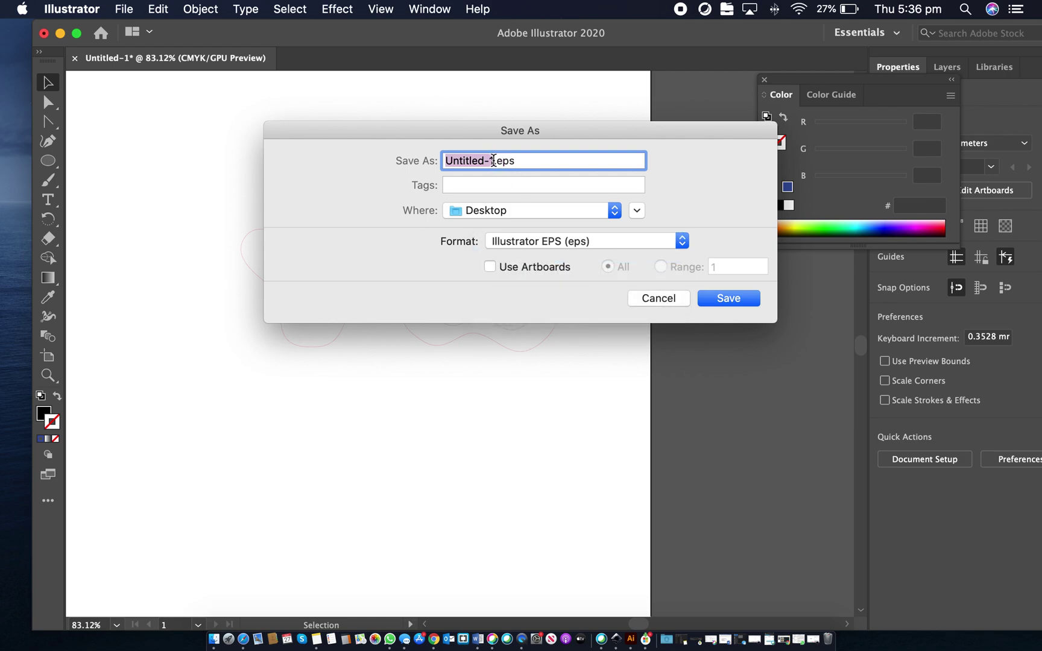
type("ill")
key("BackSpace")
key("BackSpace")
key("BackSpace")
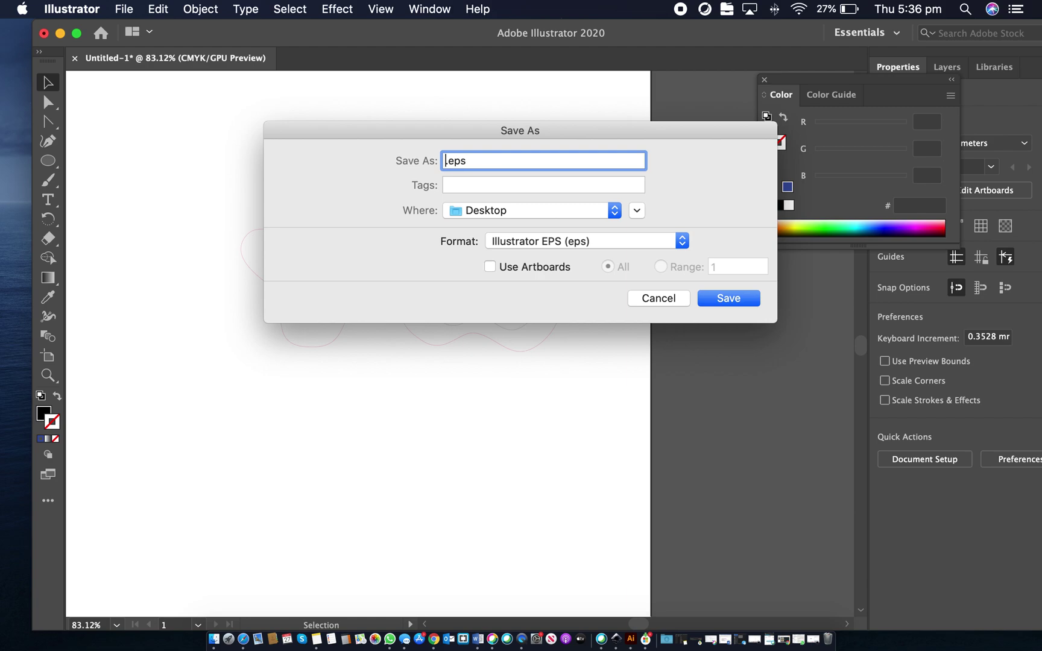
type("GJOlaserpiece")
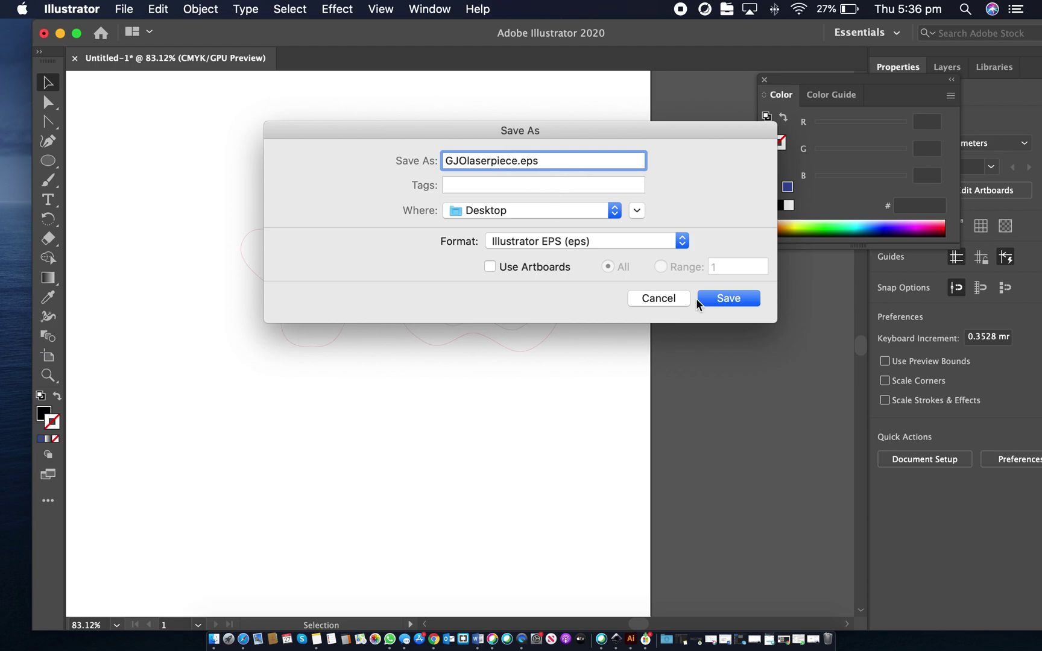
left_click(729, 299)
left_click(734, 559)
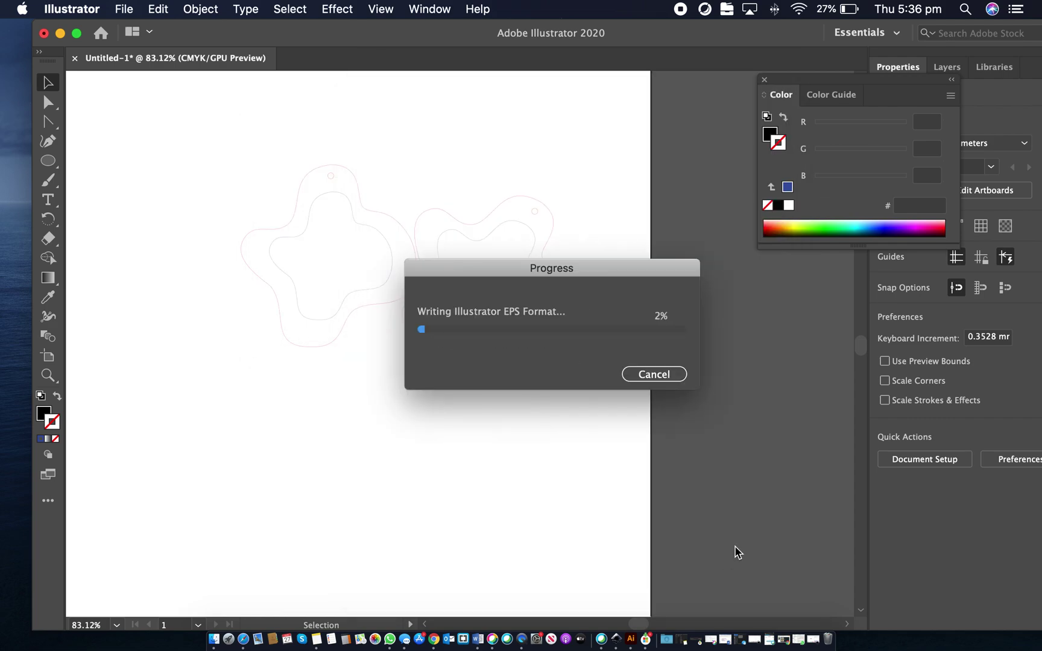